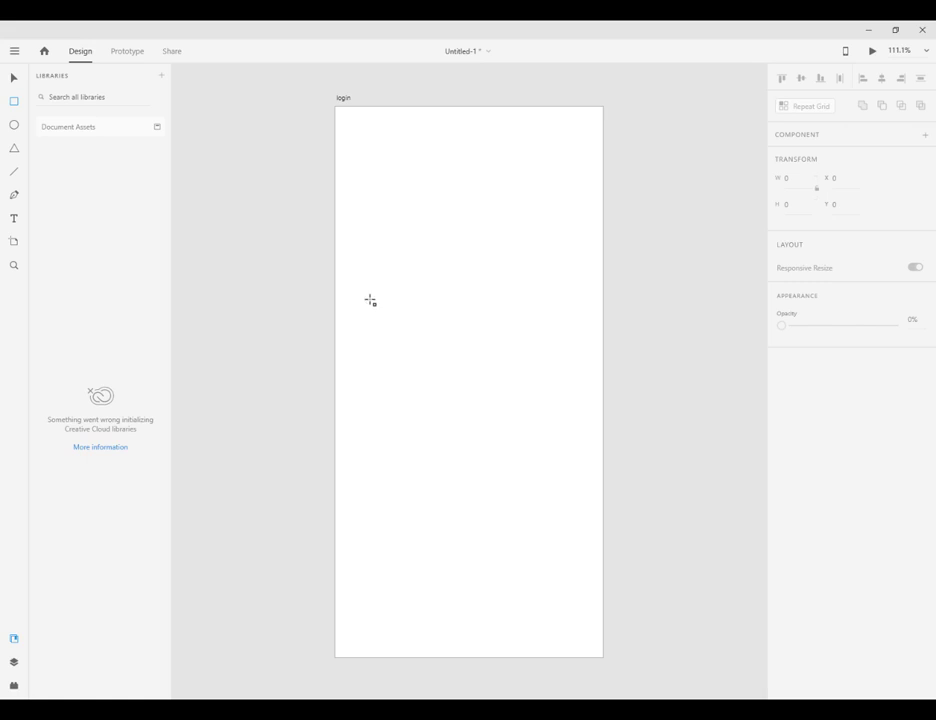
Draw a rectangle about 322 by 53 on the login artboard's middle area and set its corner radius to 10.
drag(369, 340, 566, 362)
click(834, 444)
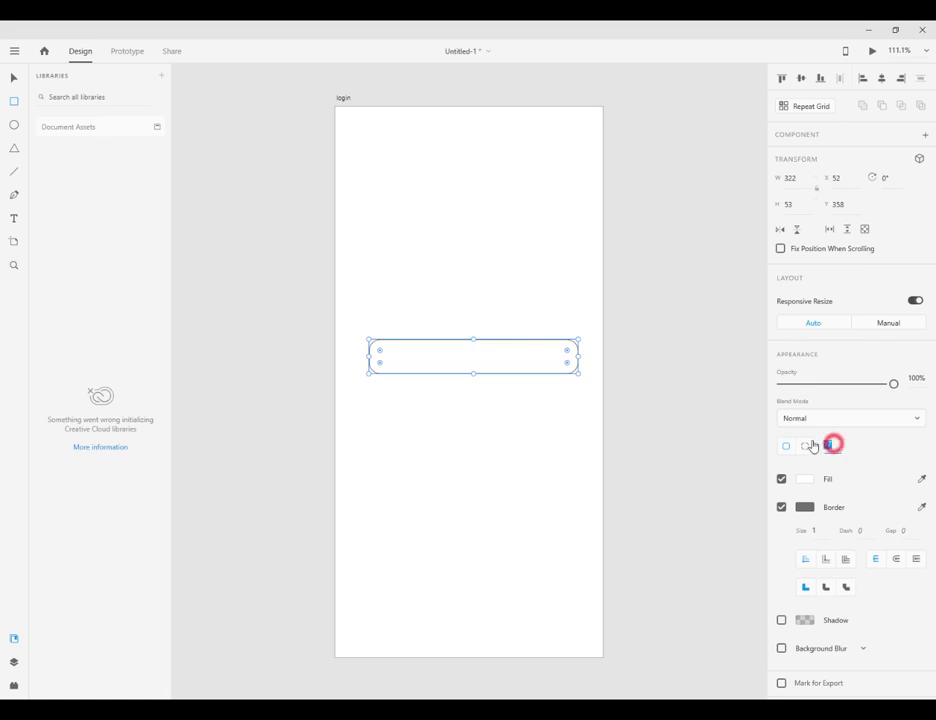
text(10)
key(Return)
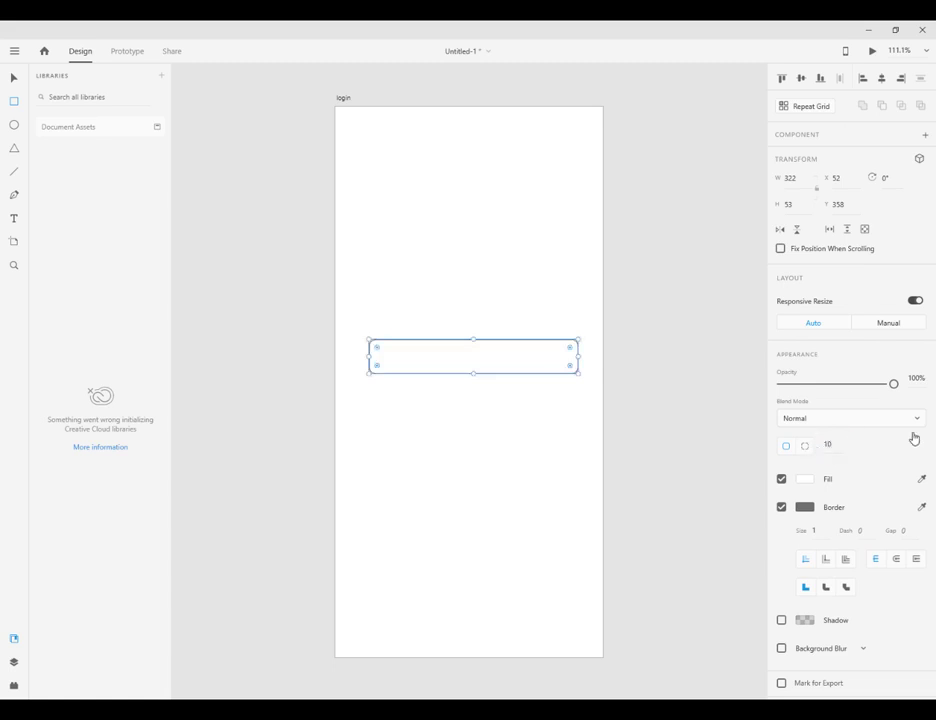
Remove the rectangle's border and set its height to 50.
click(782, 508)
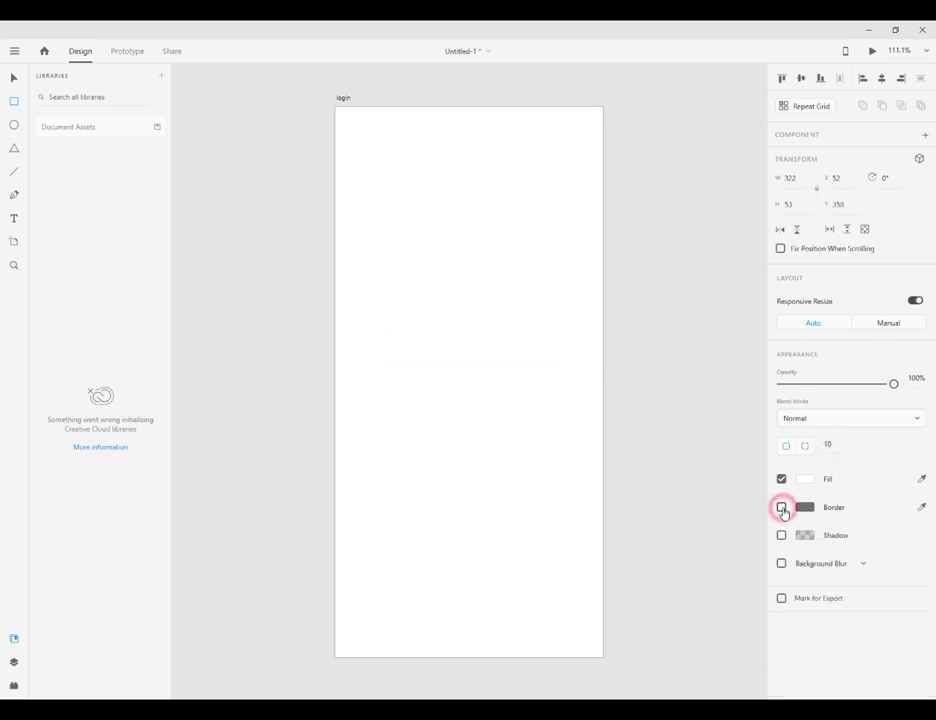
click(796, 205)
text(50)
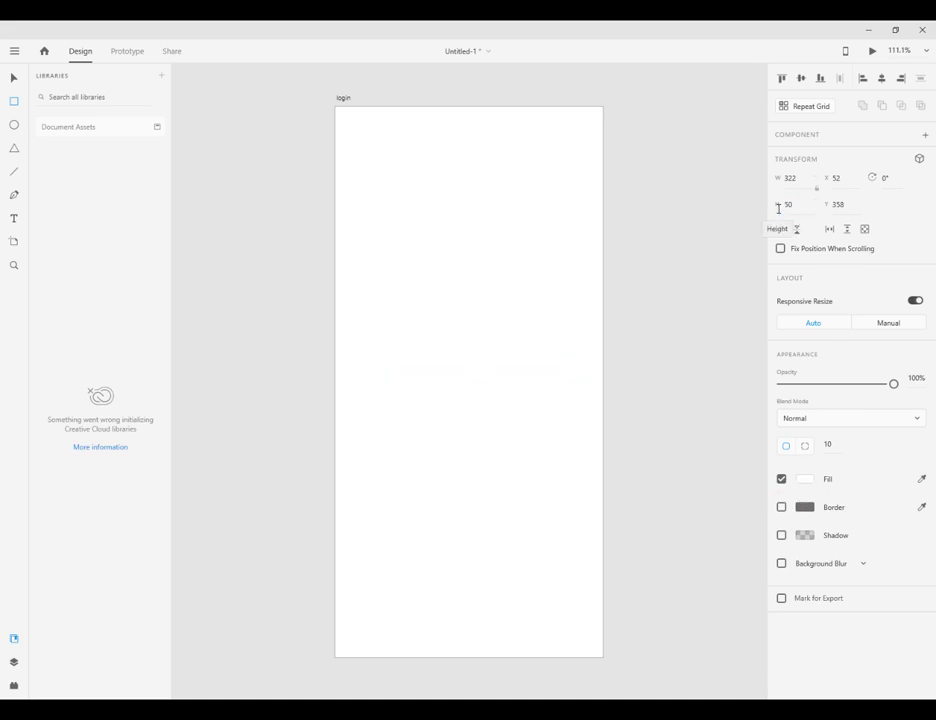
Fill the rectangle with the colour #C48AFF.
click(804, 480)
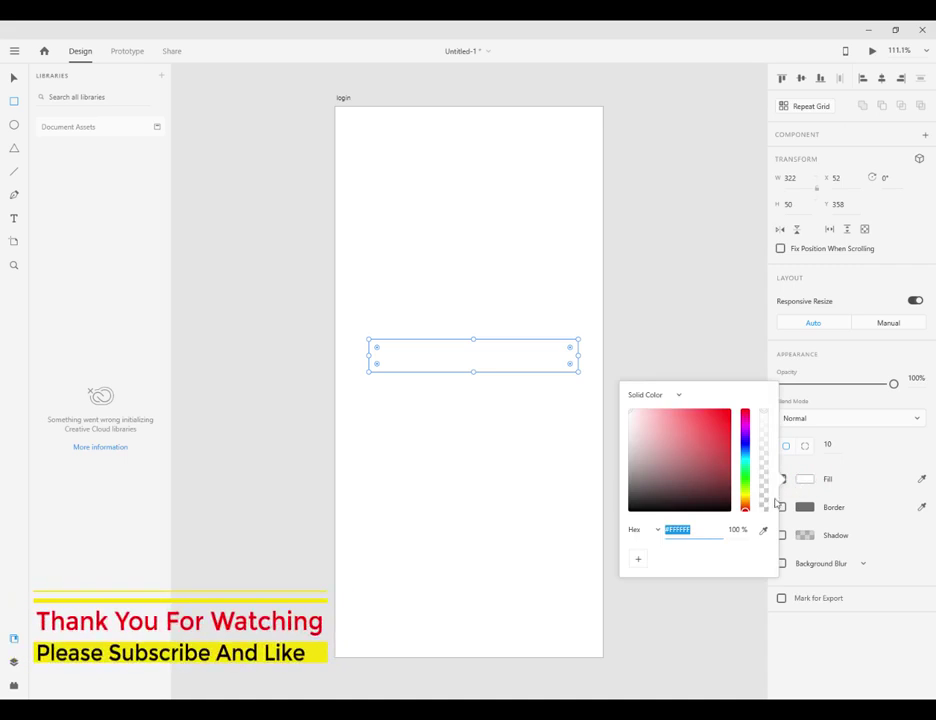
drag(697, 533, 652, 532)
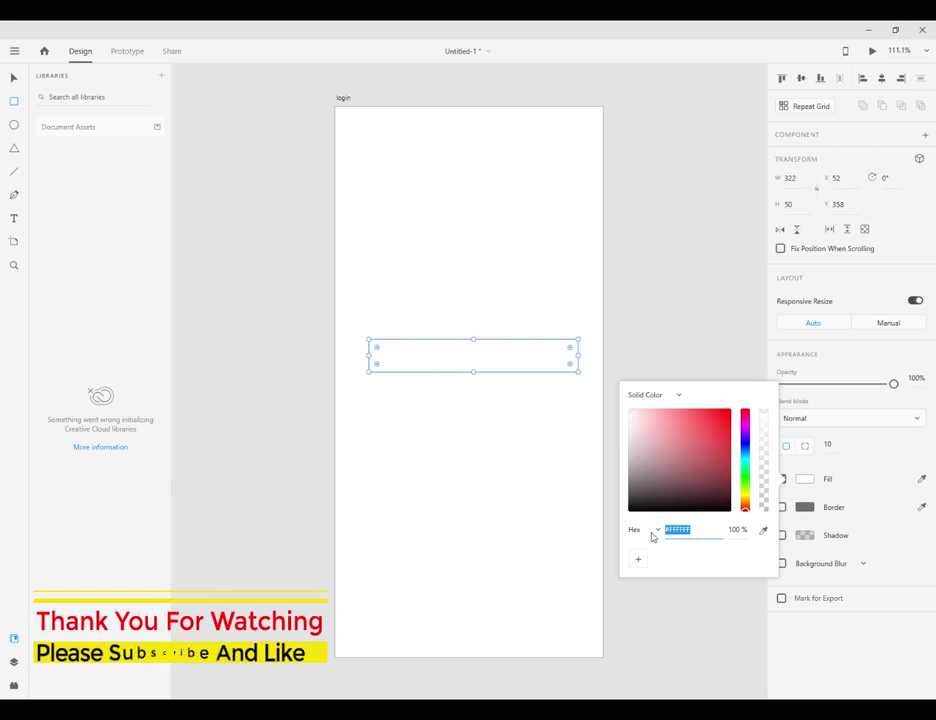
text(#c48a)
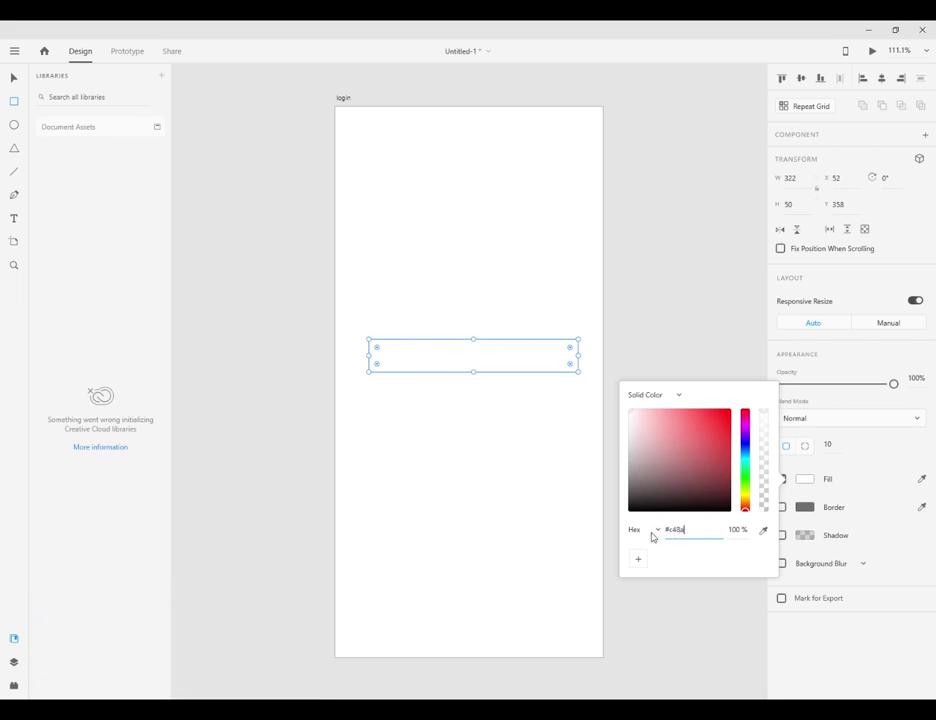
text(ff)
key(Return)
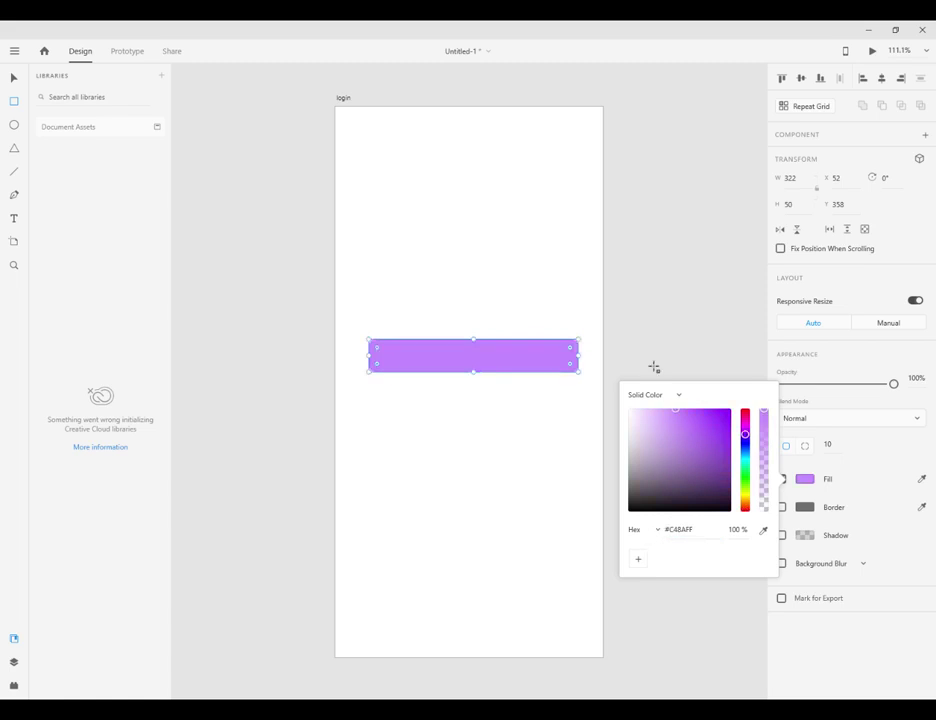
Add a white "Username" text label near the left end of the purple rectangle, at about X 83, Y 370.
click(14, 220)
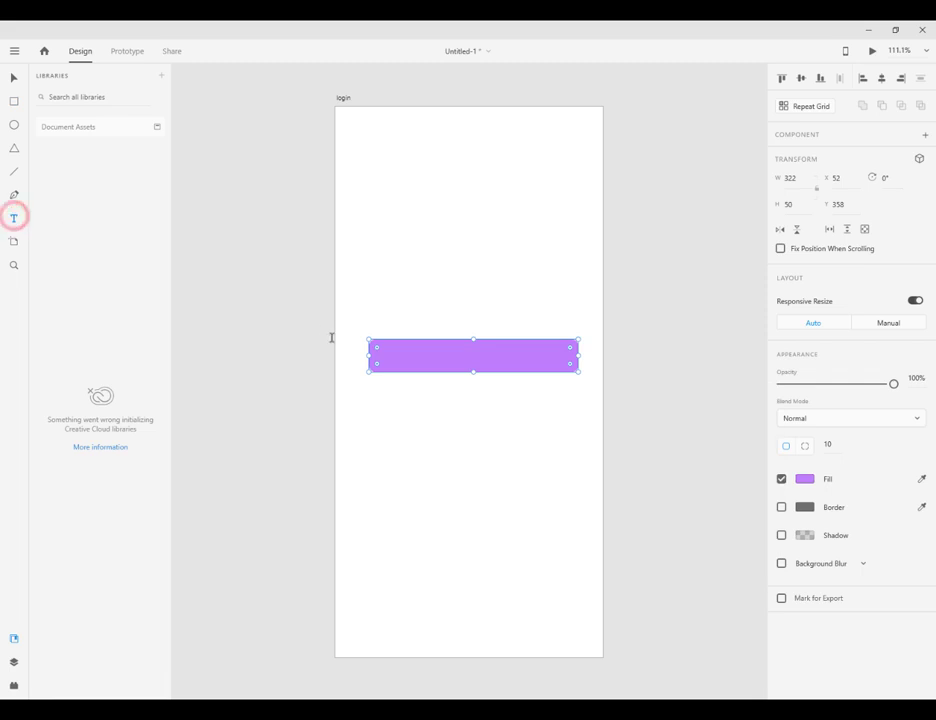
click(396, 358)
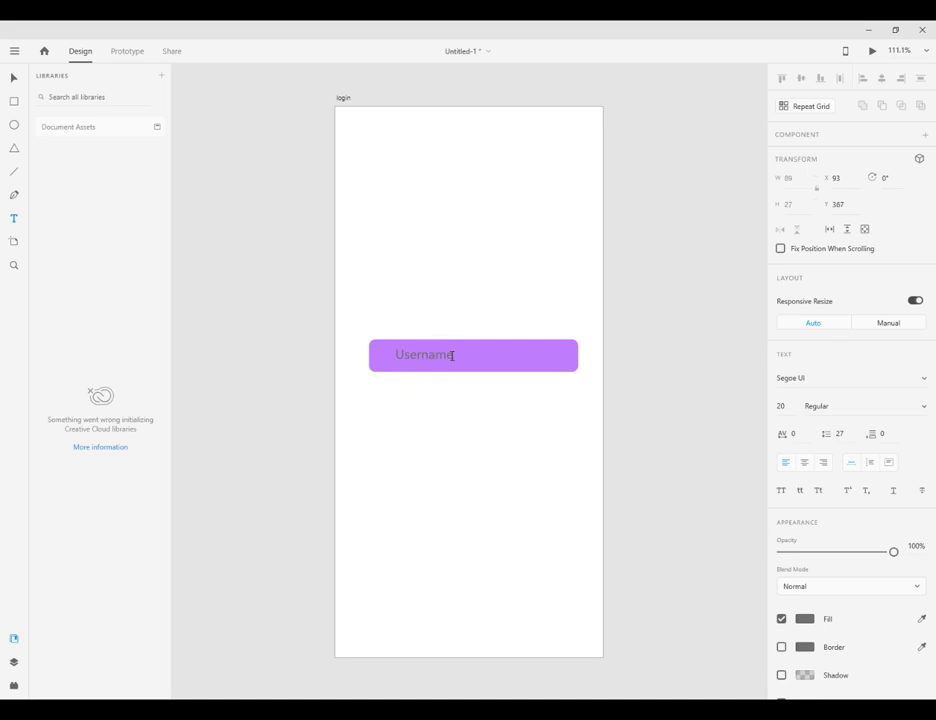
drag(452, 356, 397, 355)
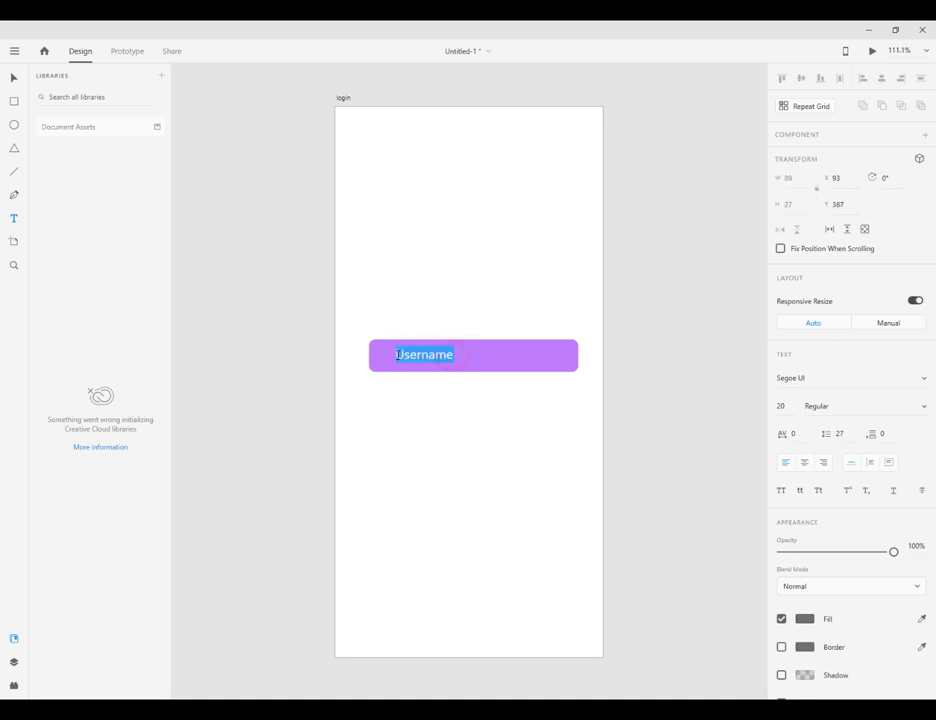
click(803, 619)
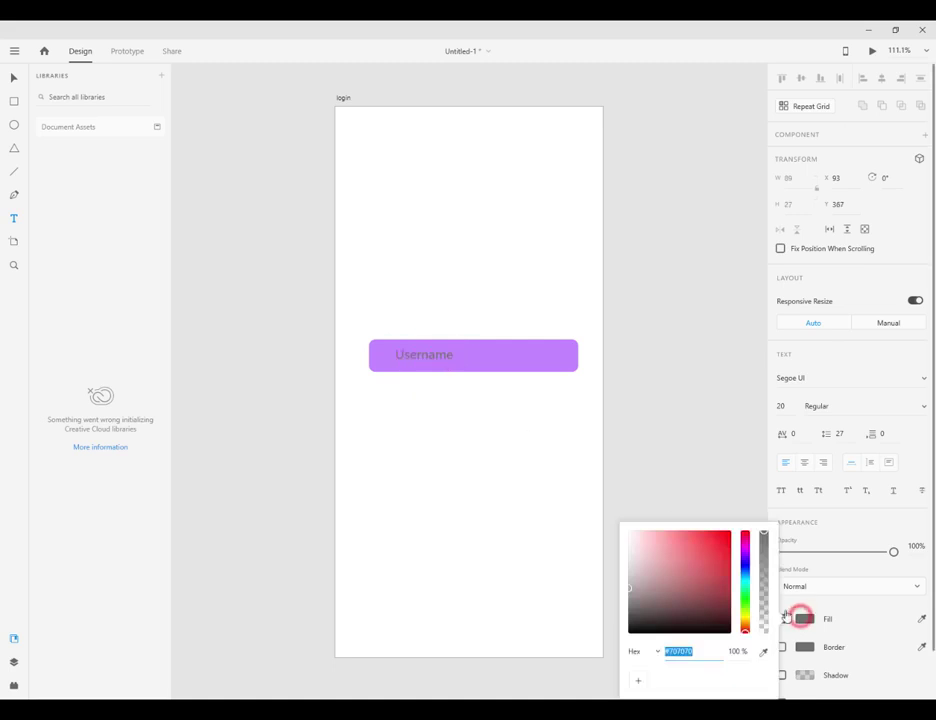
click(631, 532)
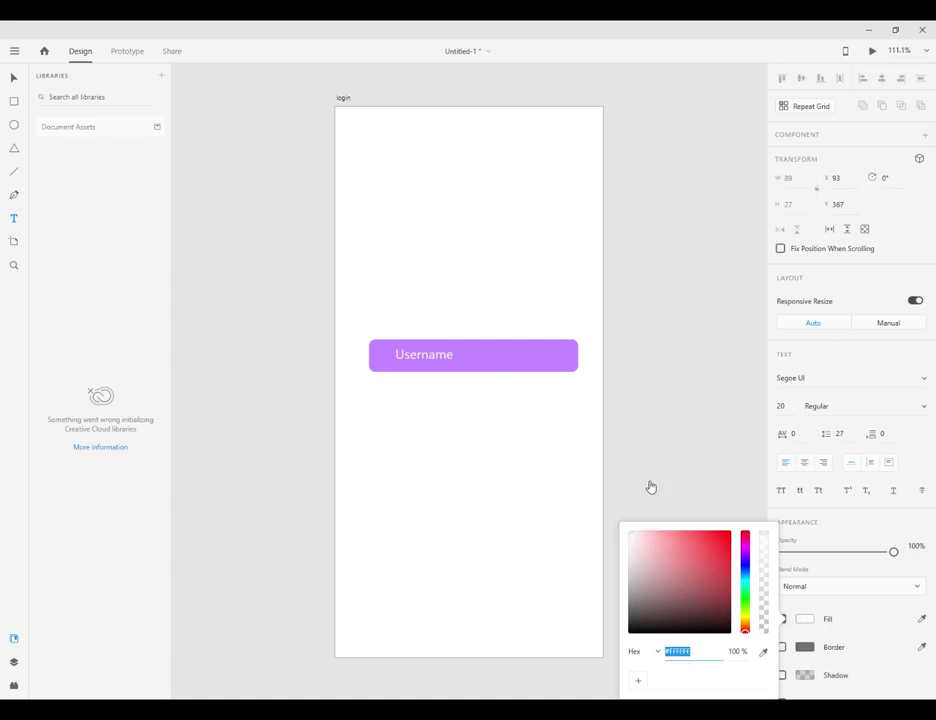
click(14, 77)
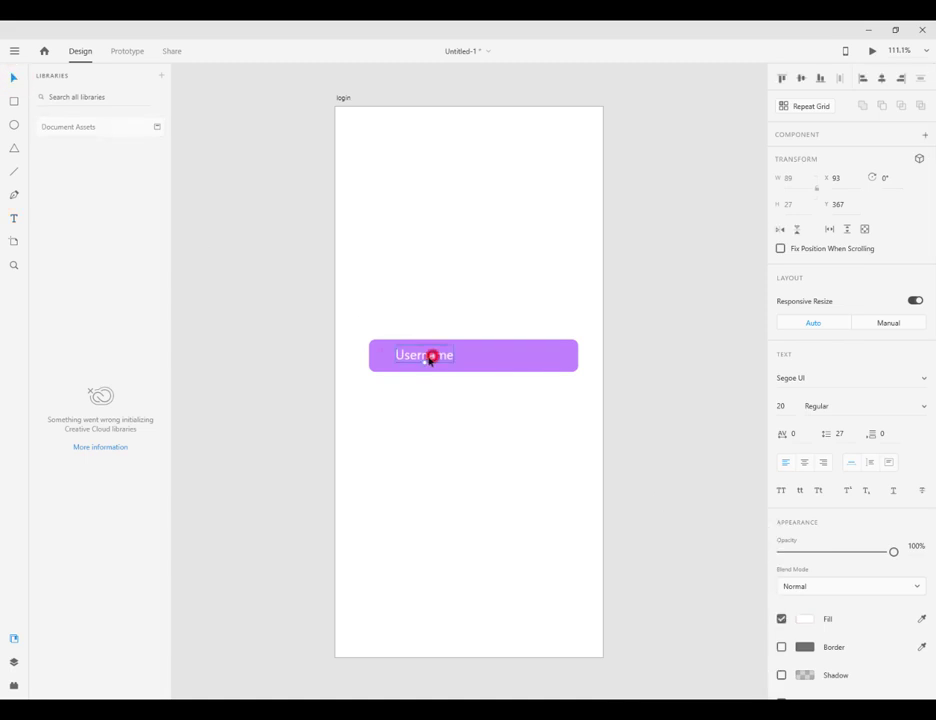
drag(432, 356, 427, 360)
Group the Username label with its purple rectangle.
click(12, 662)
shift+click(76, 141)
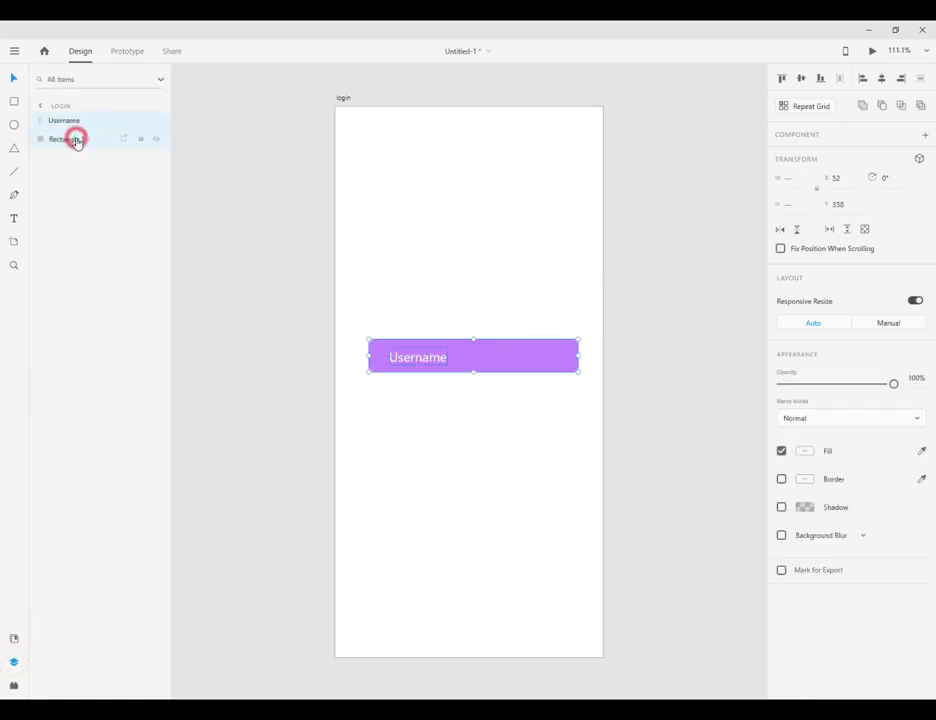
right_click(76, 141)
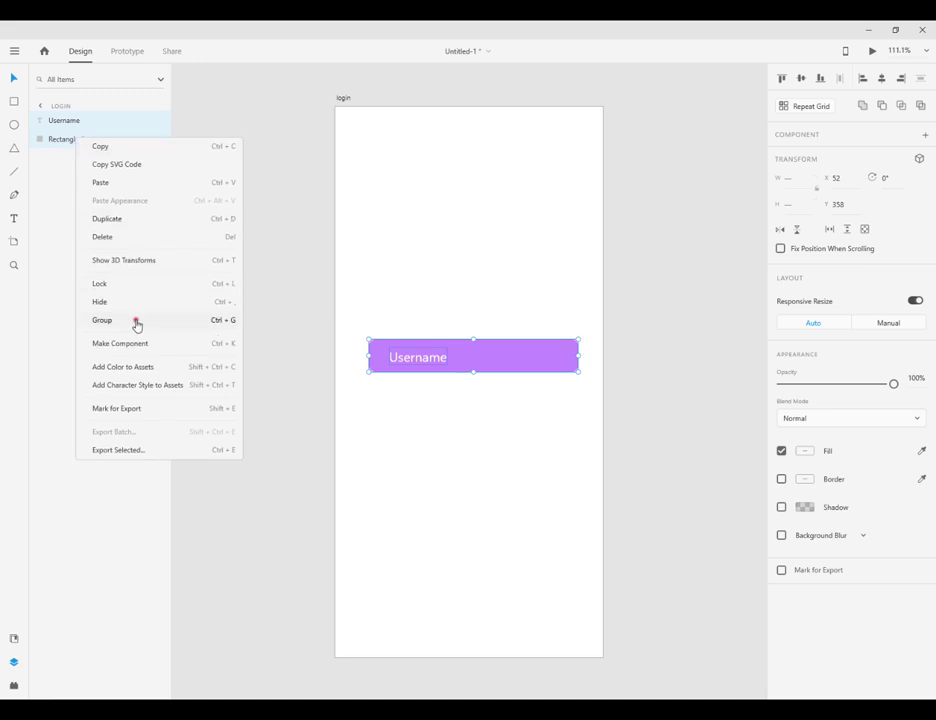
click(136, 321)
double_click(435, 361)
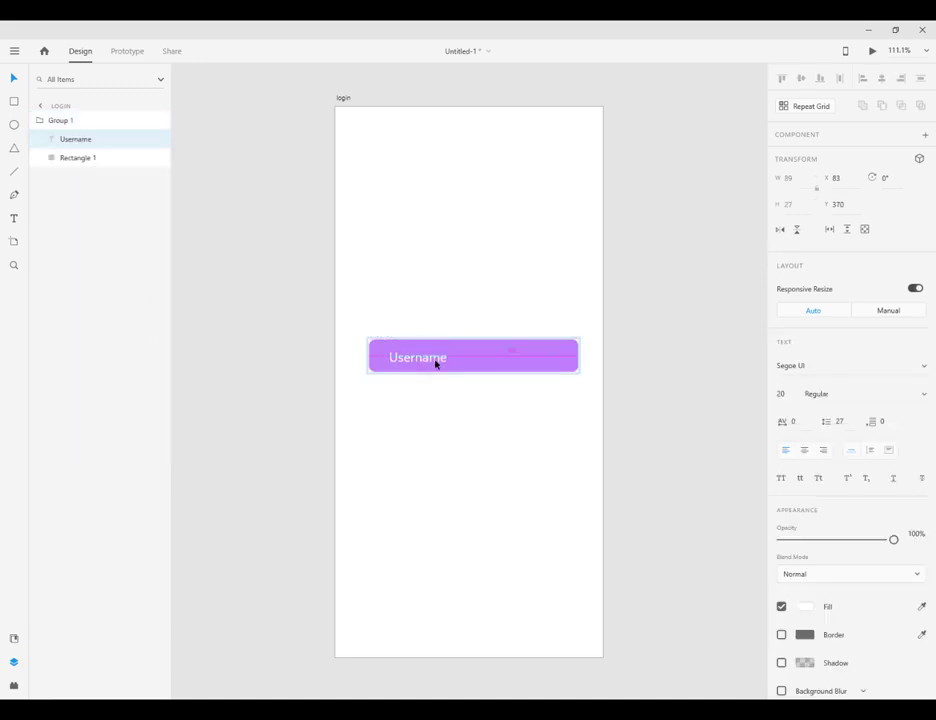
click(472, 366)
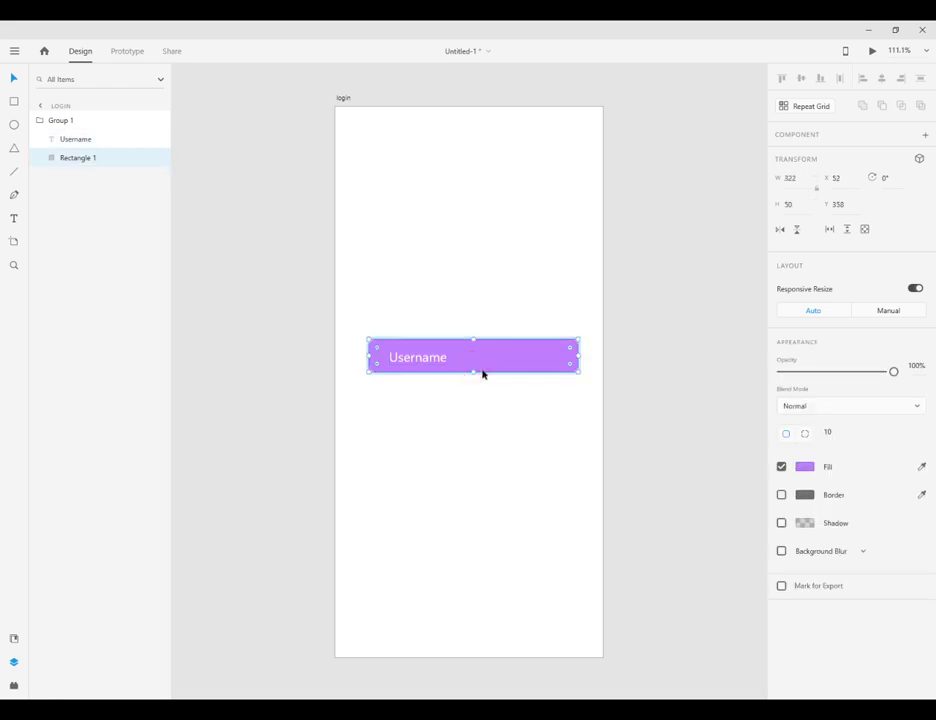
Copy and paste the Username group and place the duplicate directly below the original, at about Y 432.
click(68, 122)
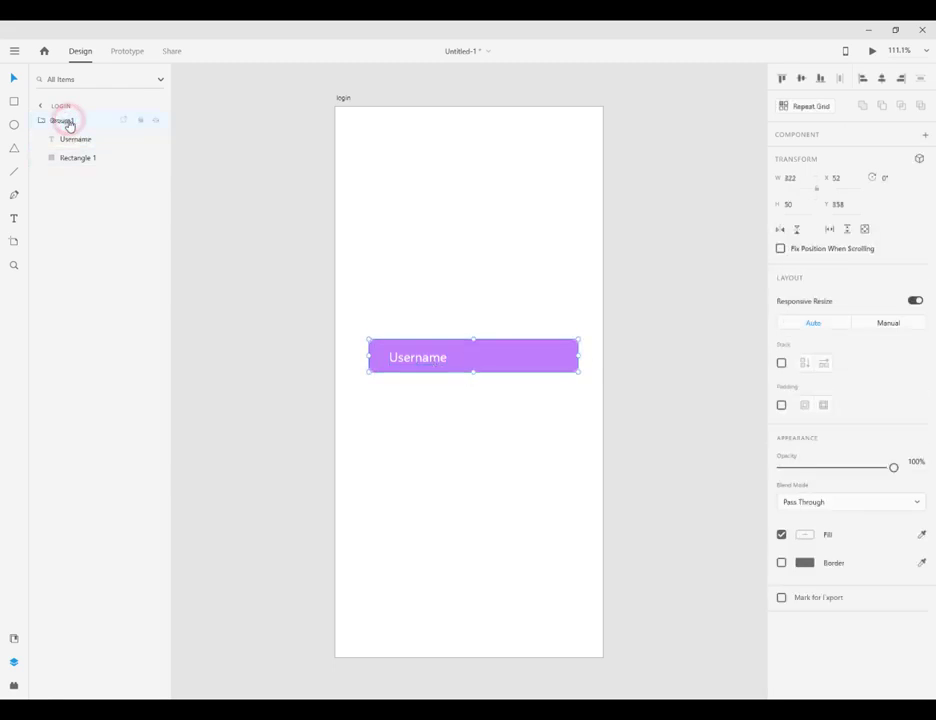
right_click(68, 122)
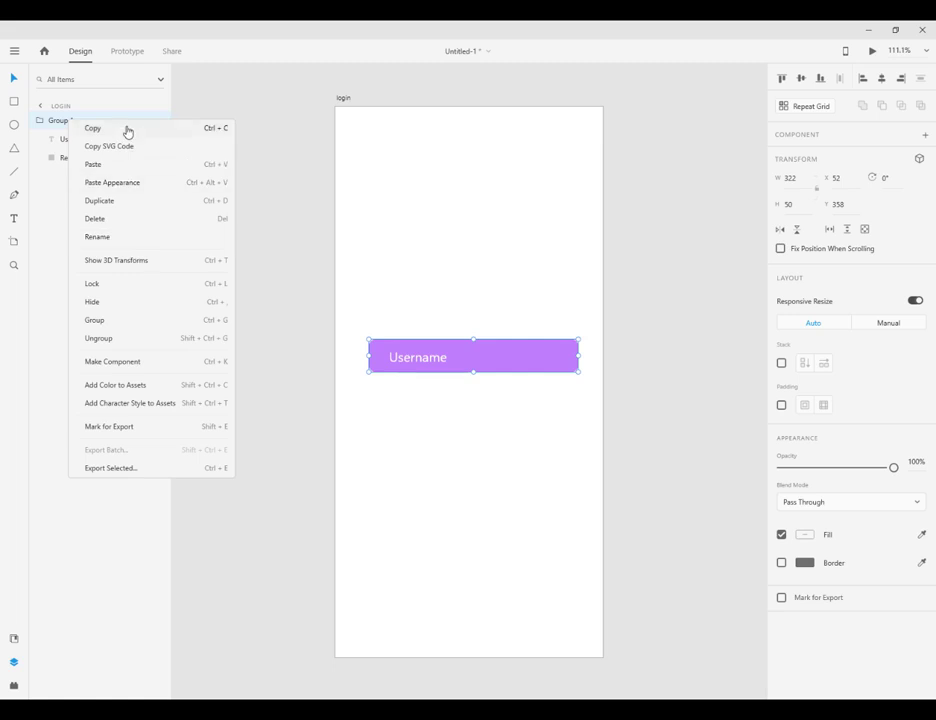
click(126, 126)
right_click(269, 298)
click(295, 343)
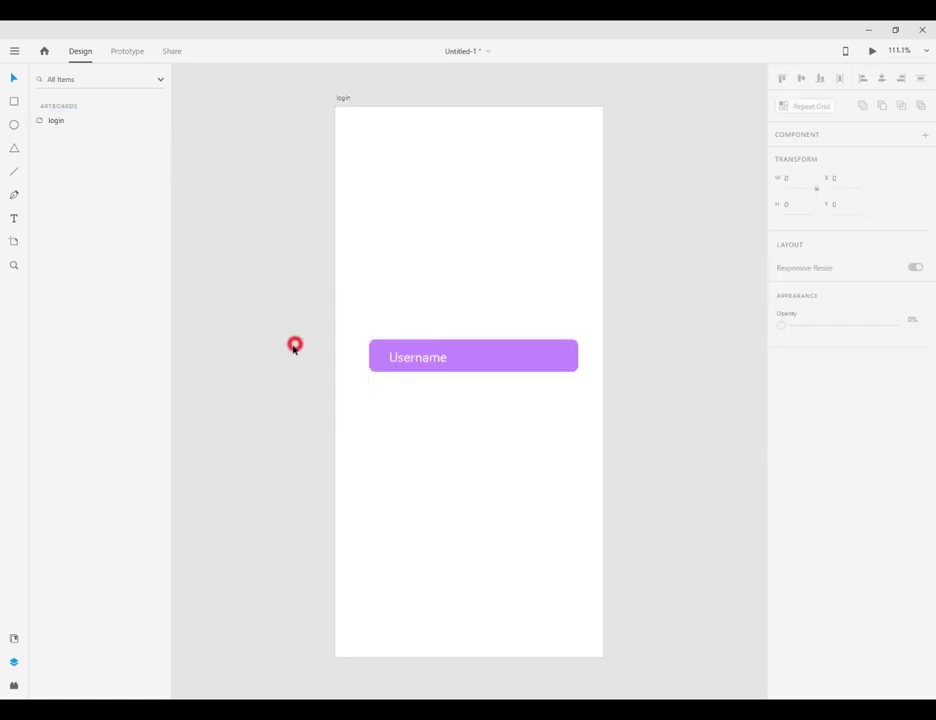
drag(476, 372, 480, 413)
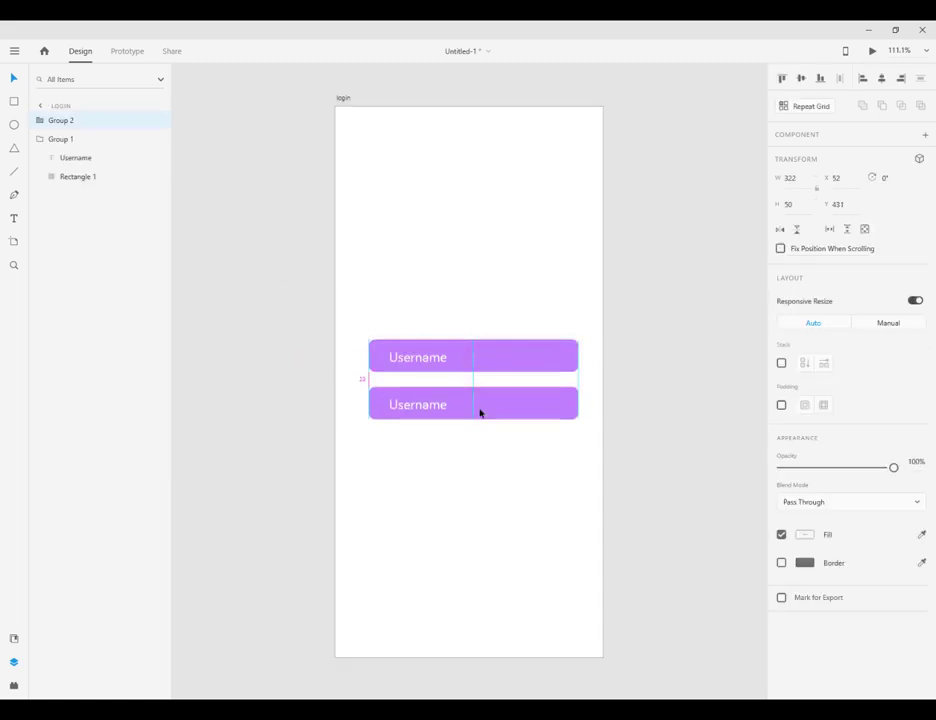
Change the duplicated field's label text to "Password".
double_click(435, 406)
double_click(434, 406)
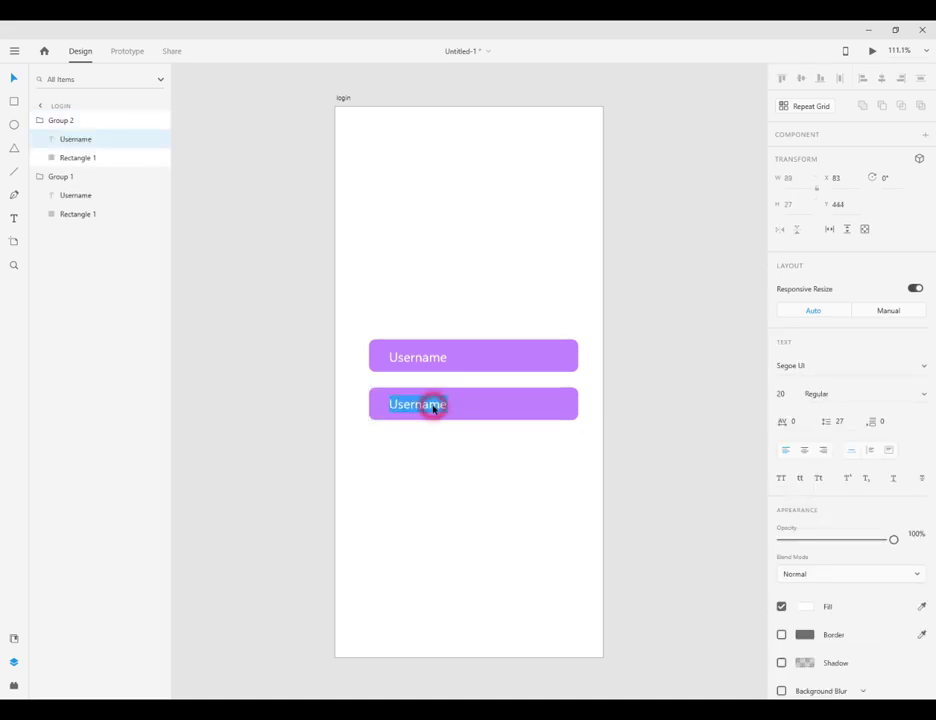
text(Password)
click(16, 102)
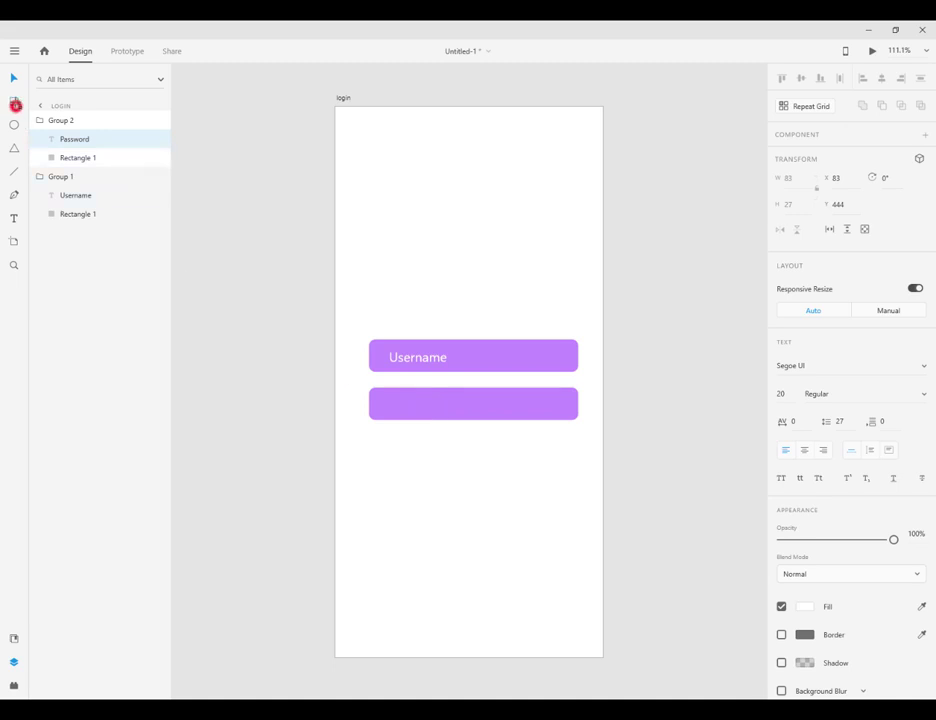
click(13, 78)
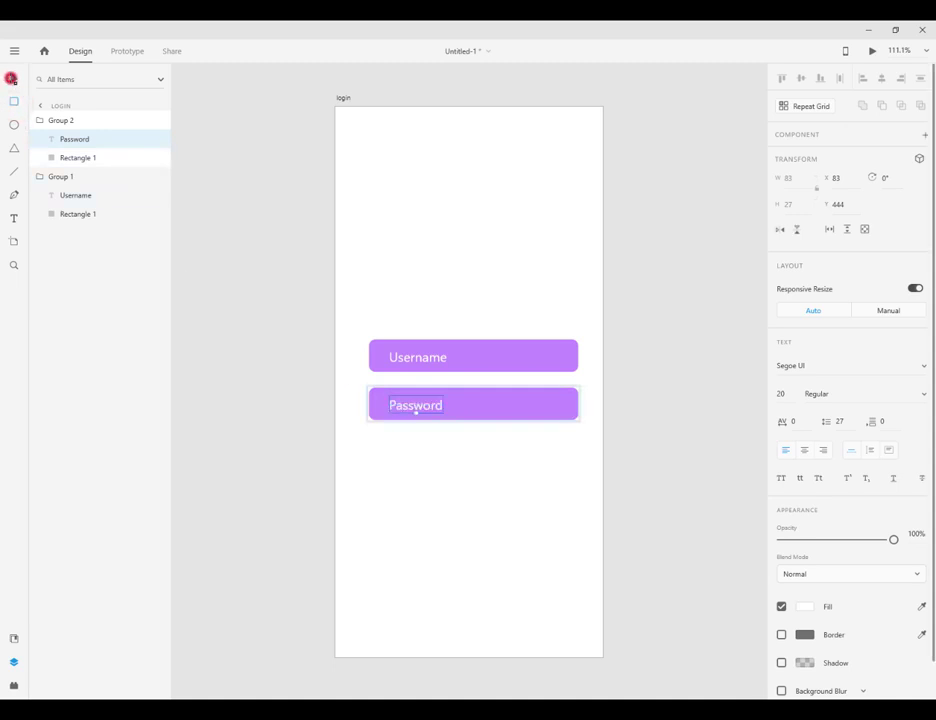
Copy and paste the Password group and place the duplicate below it with equal spacing, at about Y 506.
click(474, 405)
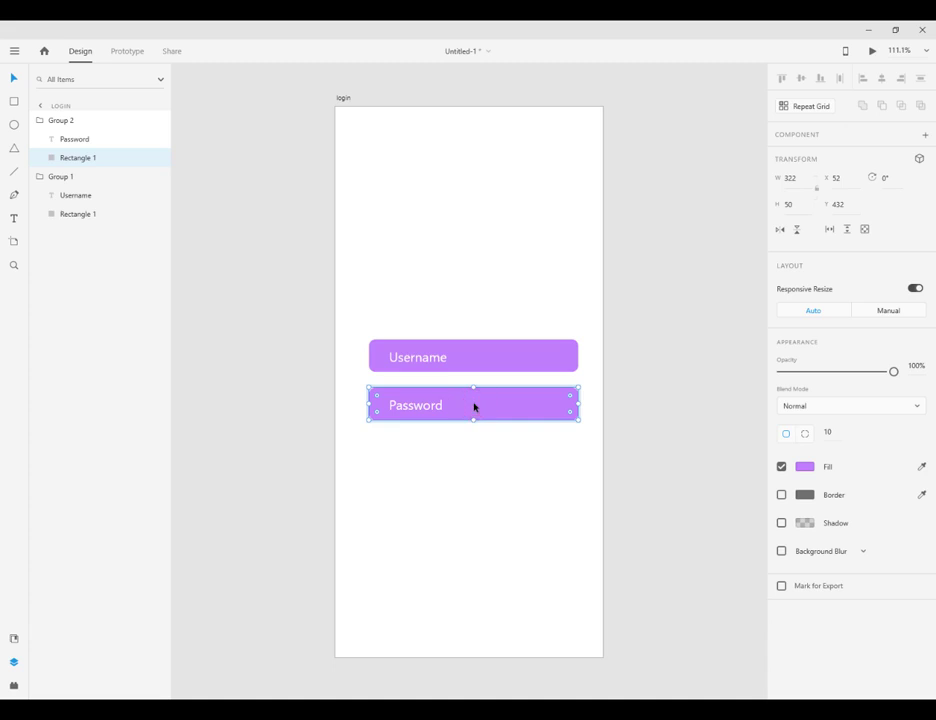
click(61, 122)
right_click(62, 124)
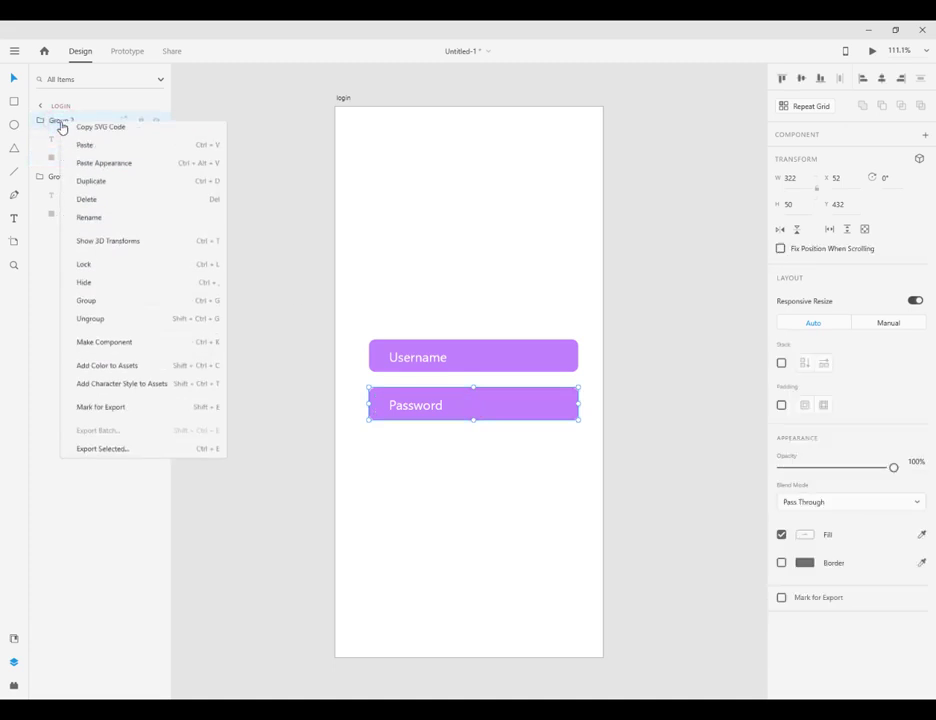
click(109, 141)
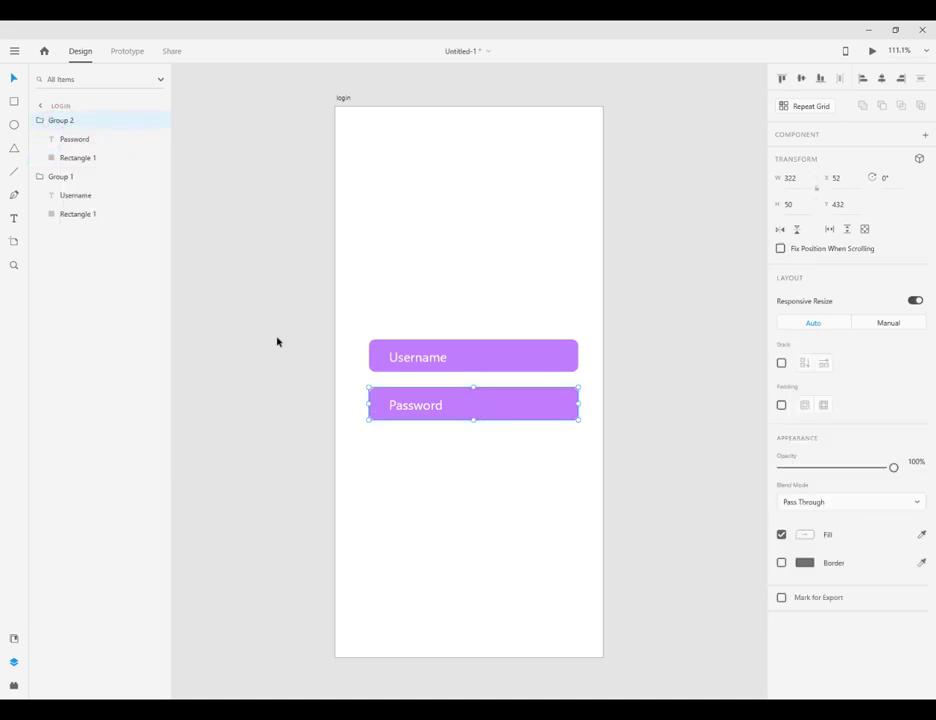
right_click(350, 460)
click(366, 505)
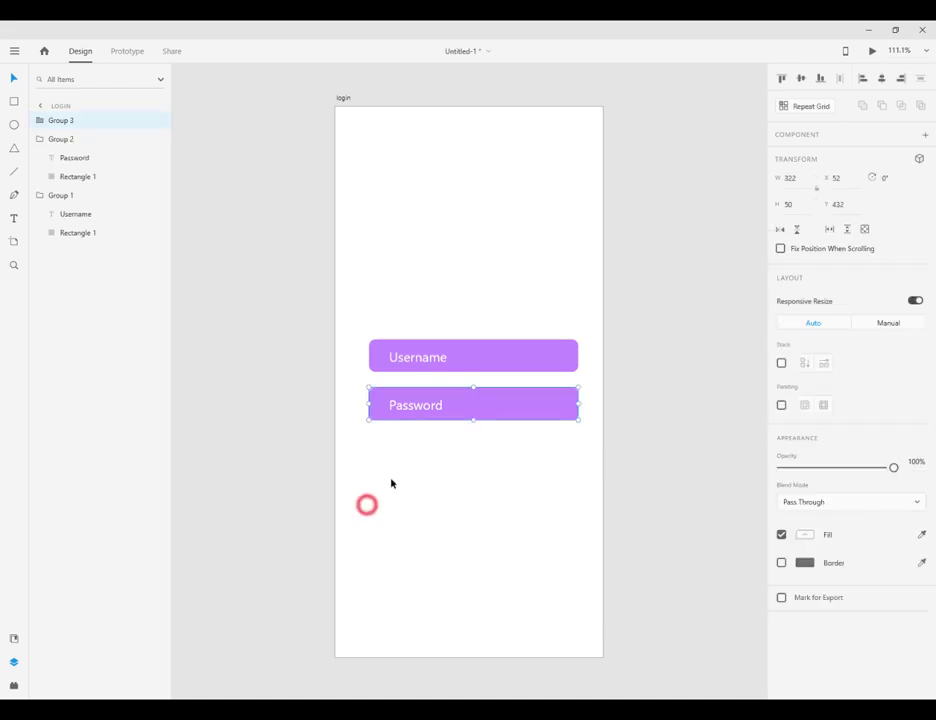
drag(494, 414, 493, 463)
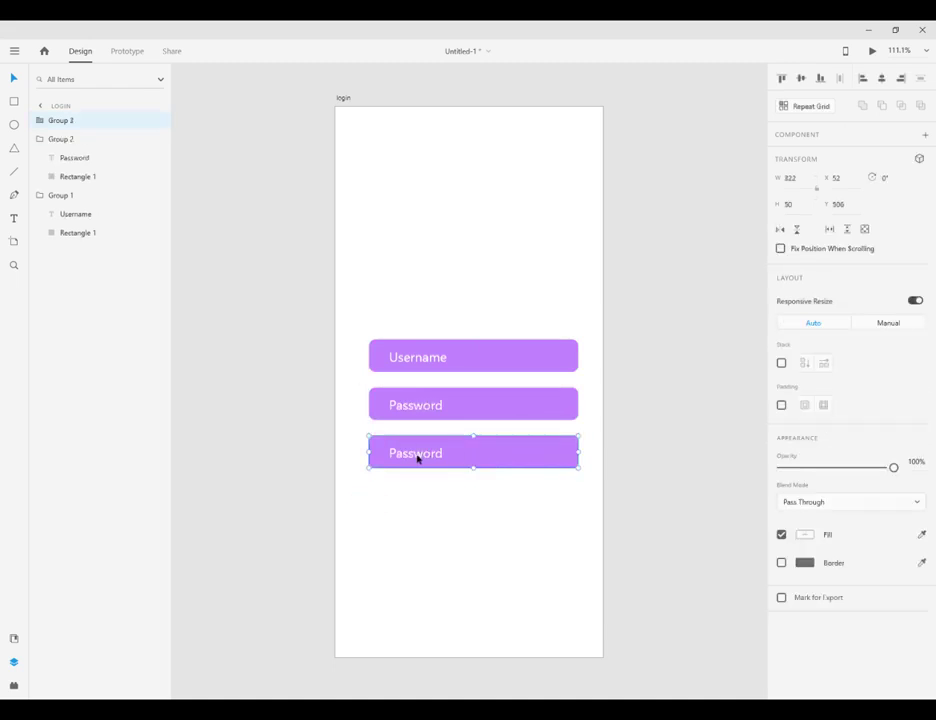
Set the third field's label colour to #680780 and move the label toward the middle of its rectangle, at about X 165.
double_click(418, 455)
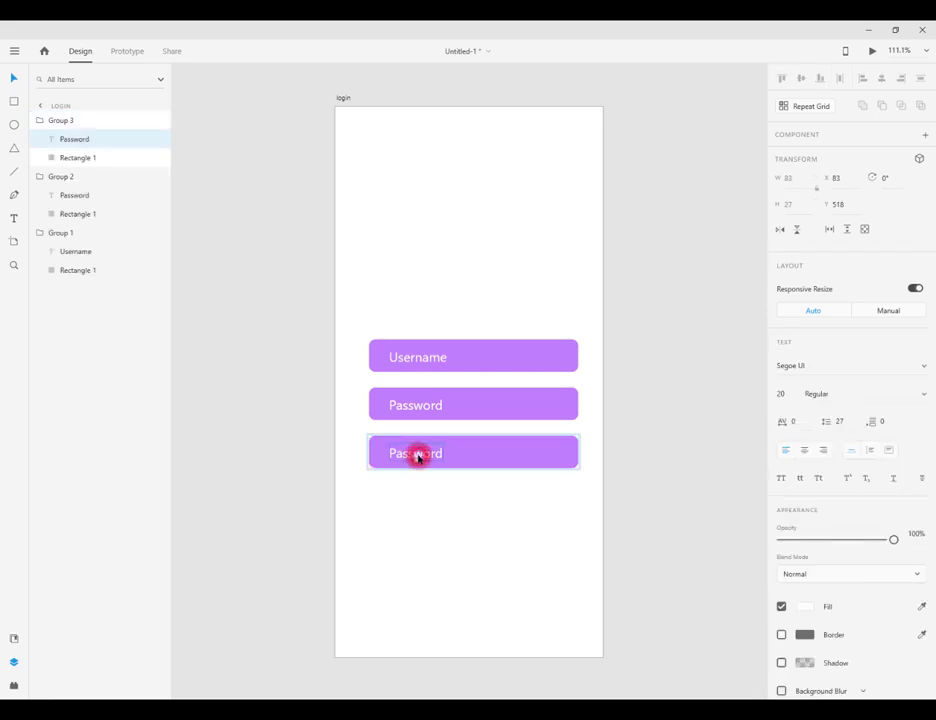
click(801, 607)
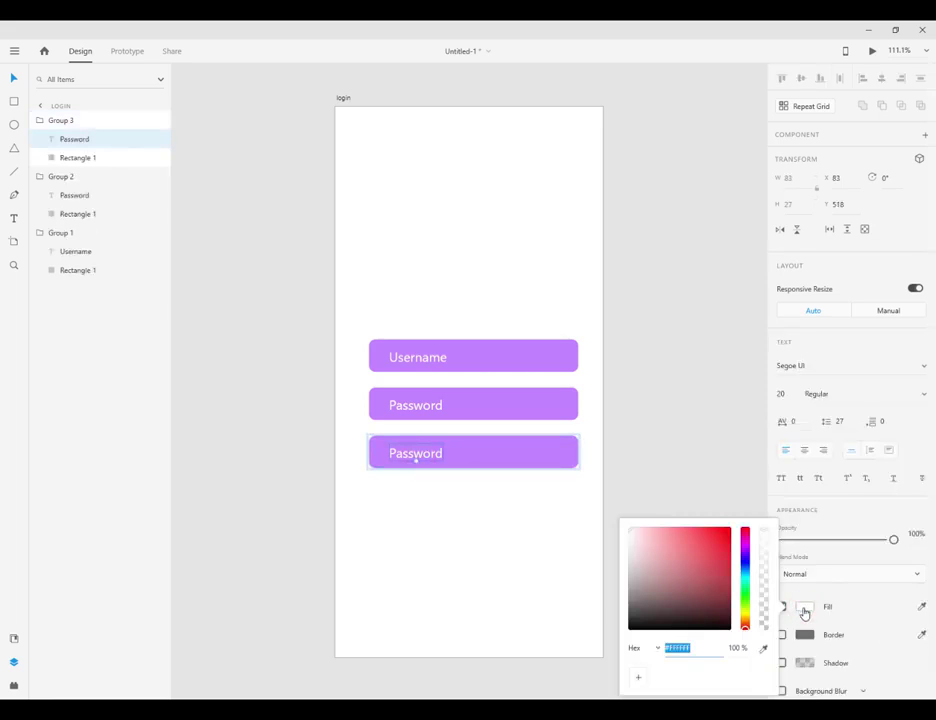
click(706, 650)
text(#680780)
key(Return)
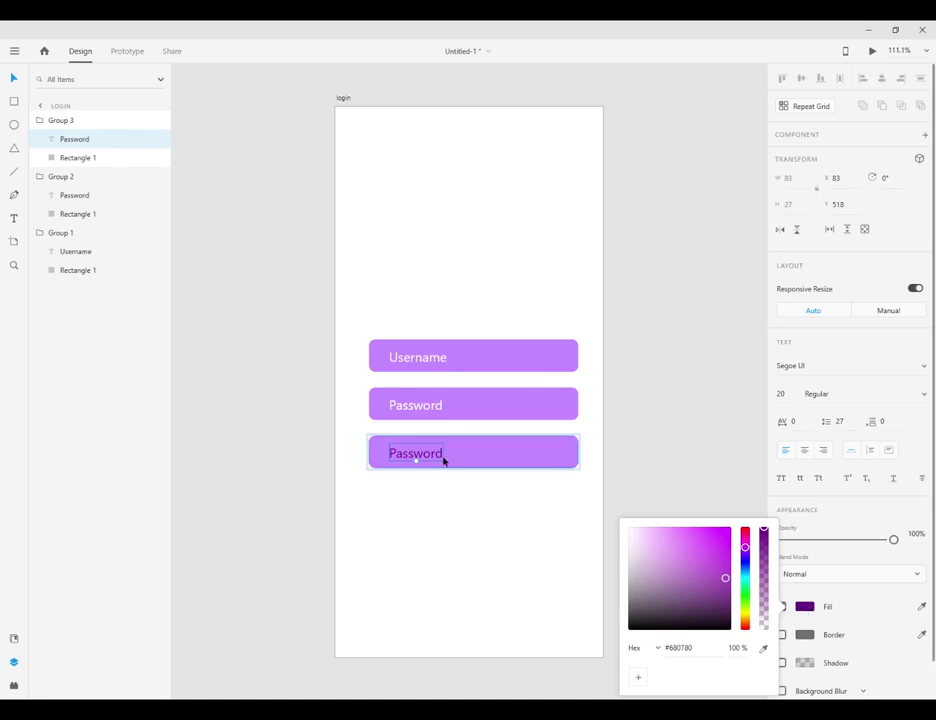
drag(425, 453, 476, 454)
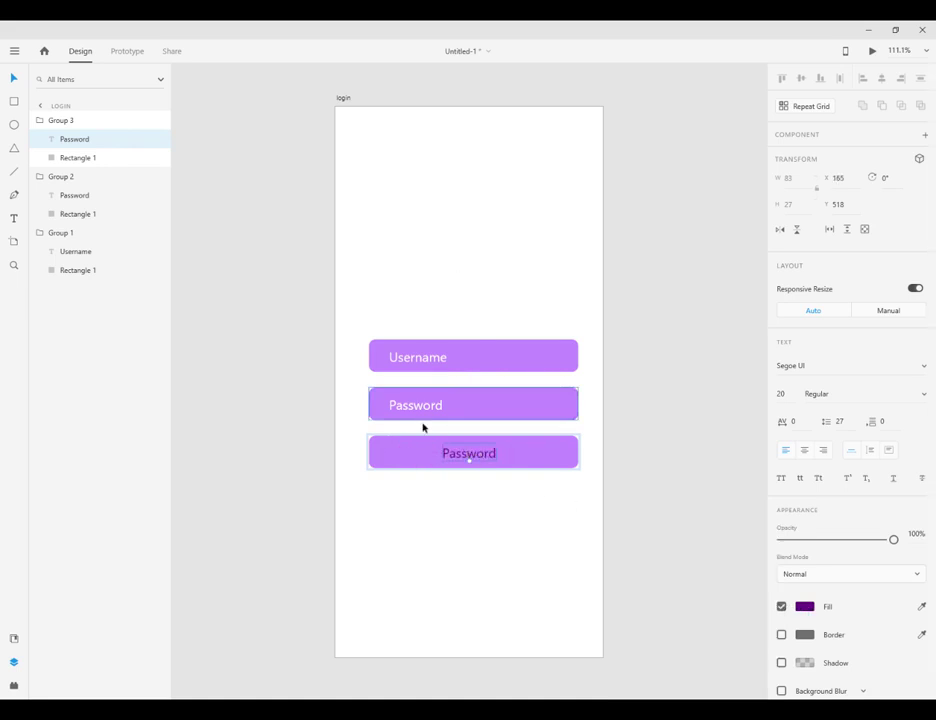
Remove the third field rectangle's fill and give it a border coloured #680780.
click(420, 454)
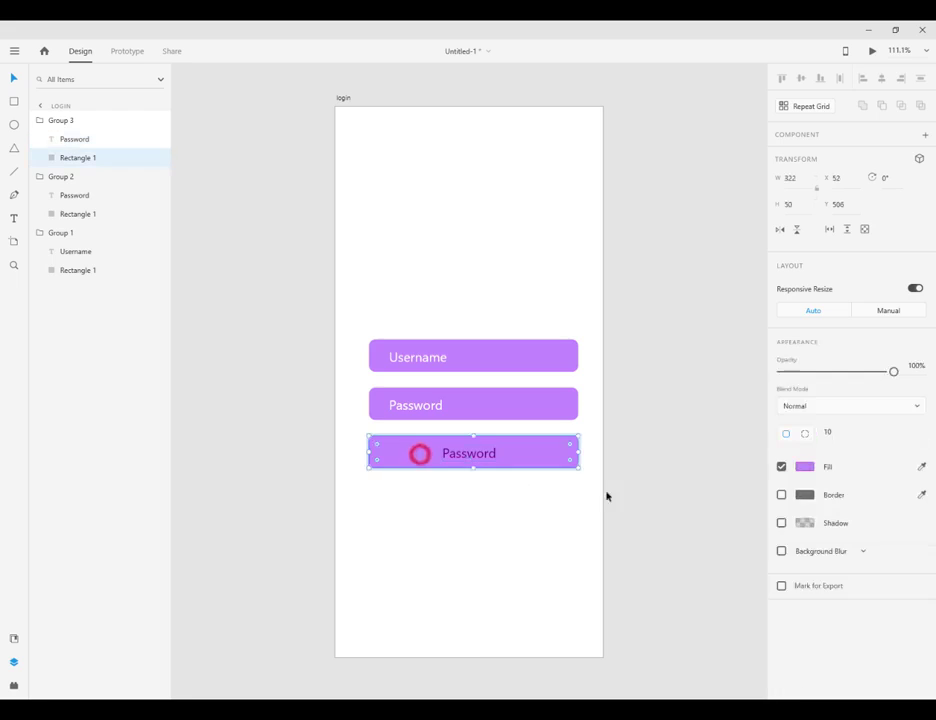
click(781, 495)
click(781, 466)
click(804, 495)
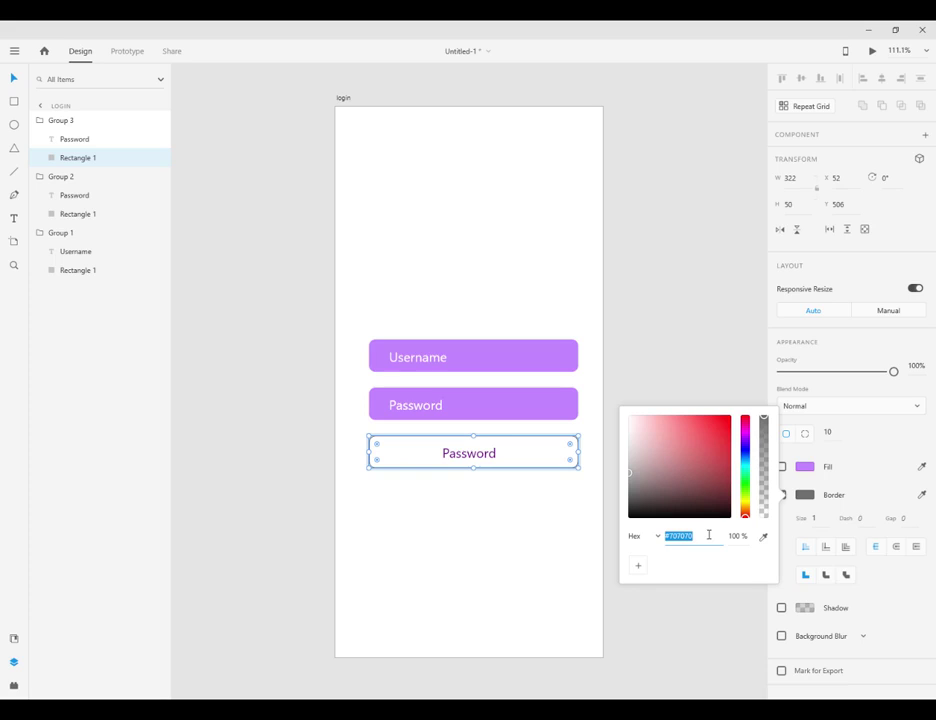
text(#680780)
key(Return)
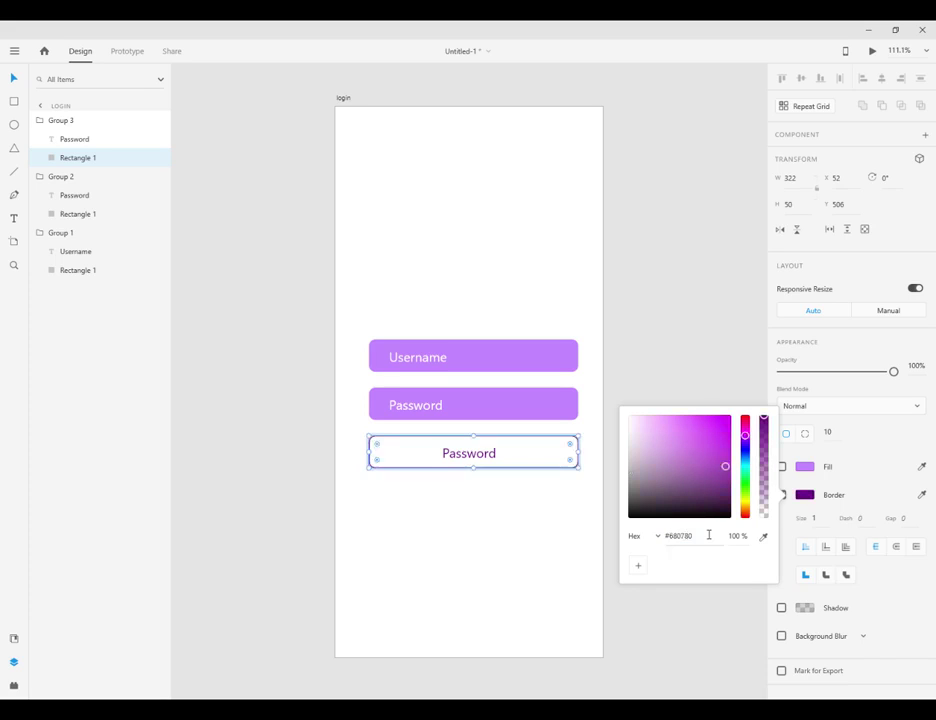
Change the third field's label text to "Login".
click(478, 455)
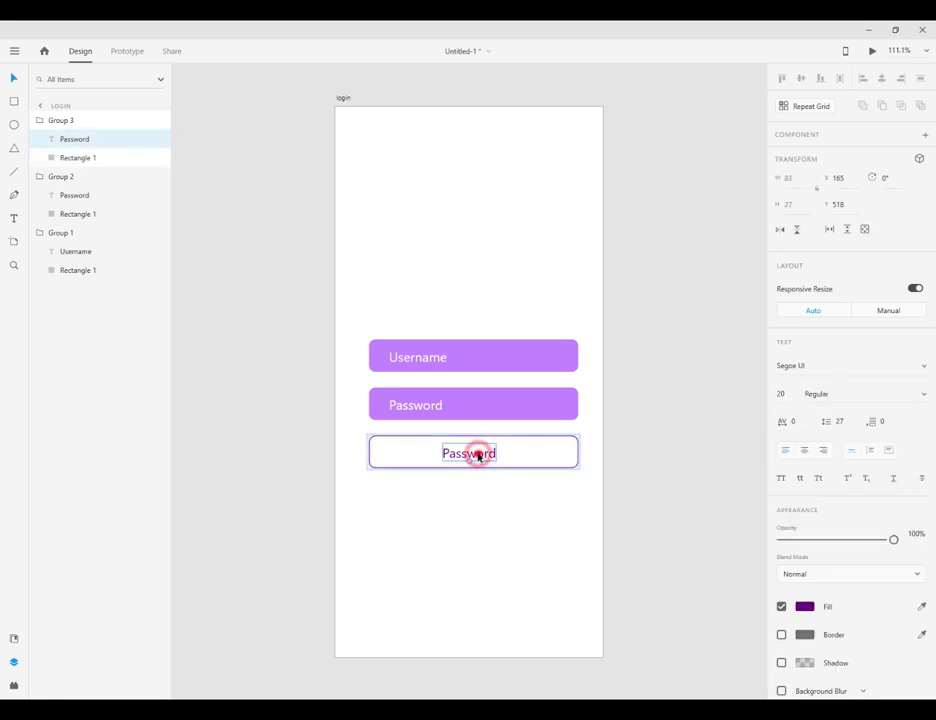
double_click(478, 455)
text(Lo)
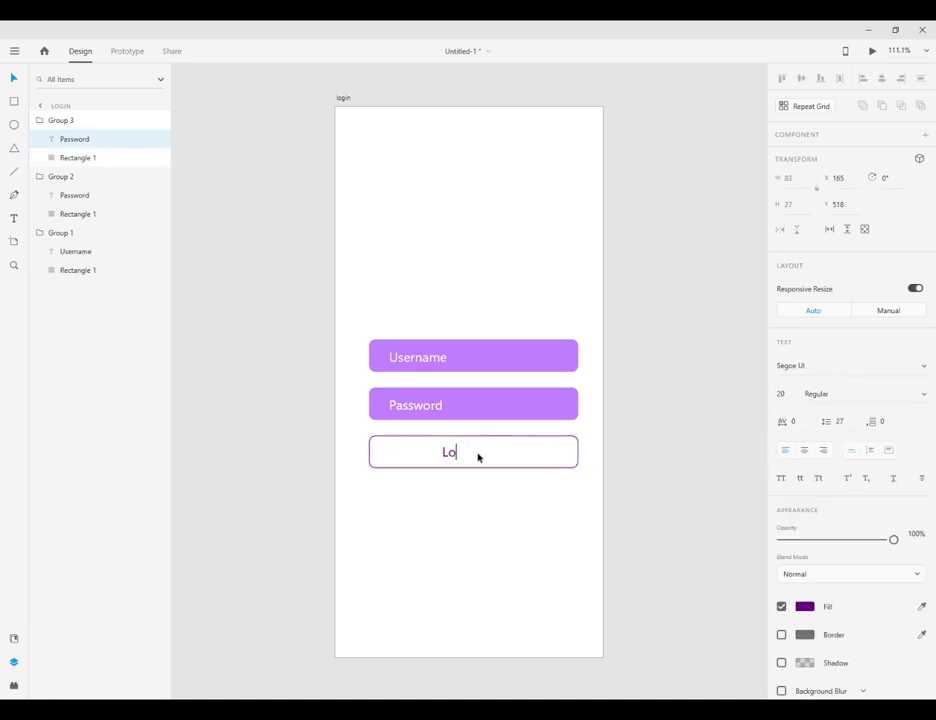
text(gin)
click(14, 80)
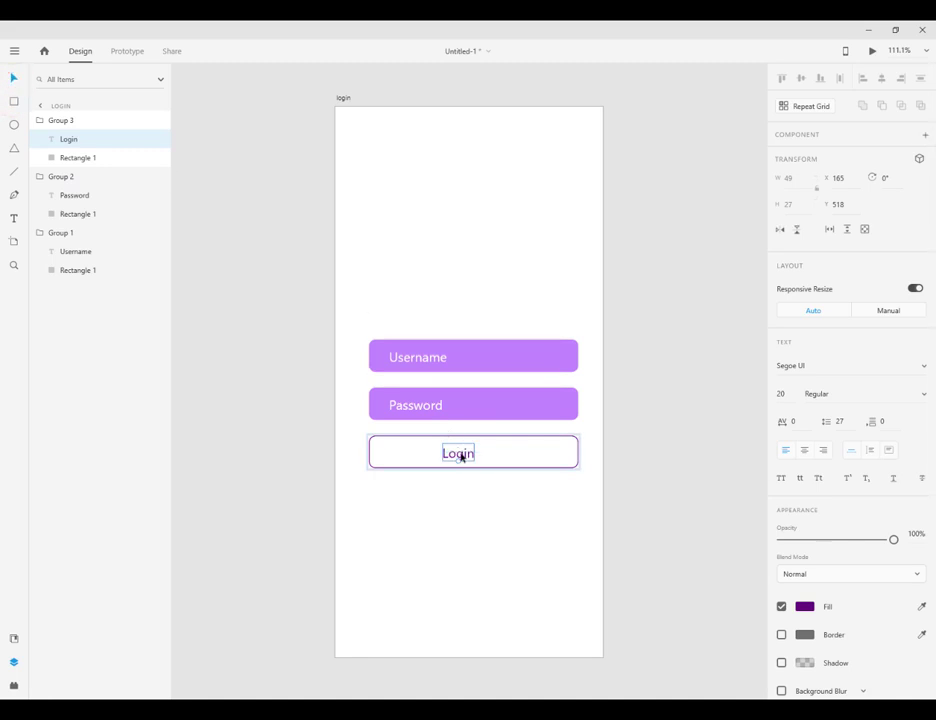
Centre the Login label in its rectangle, at about X 182, and set its font weight to Bold.
drag(462, 453, 472, 455)
click(922, 397)
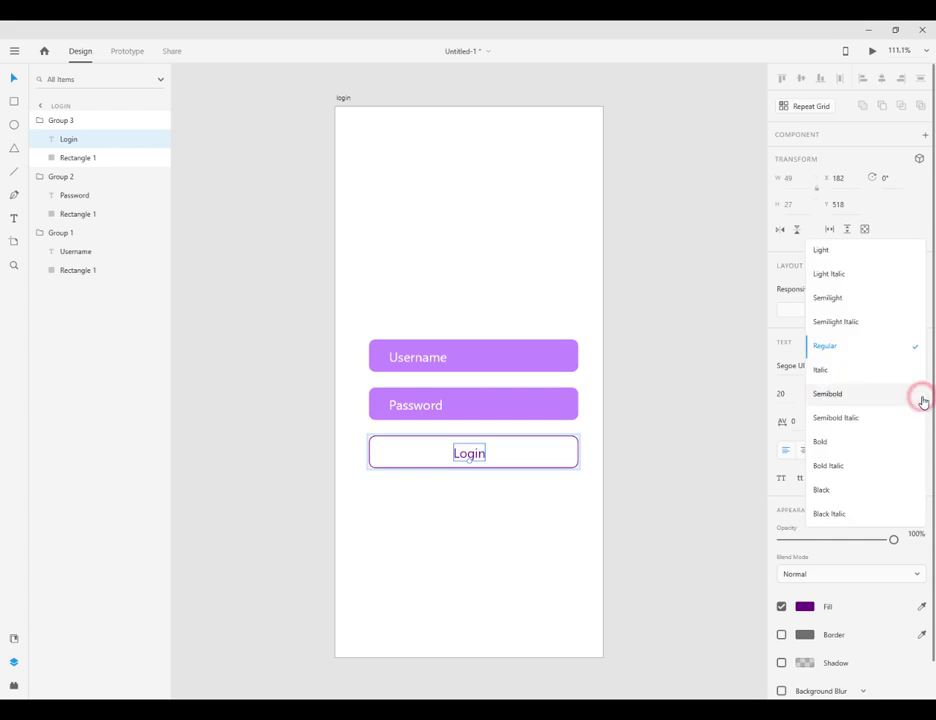
click(842, 441)
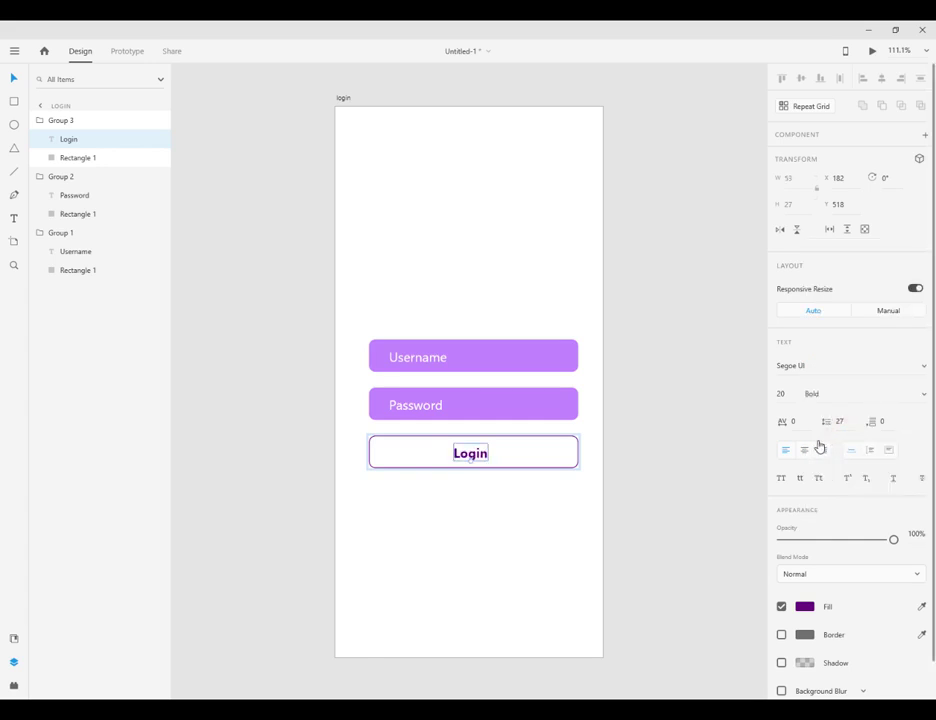
Set the Password label's font size to 18.
click(426, 407)
click(426, 407)
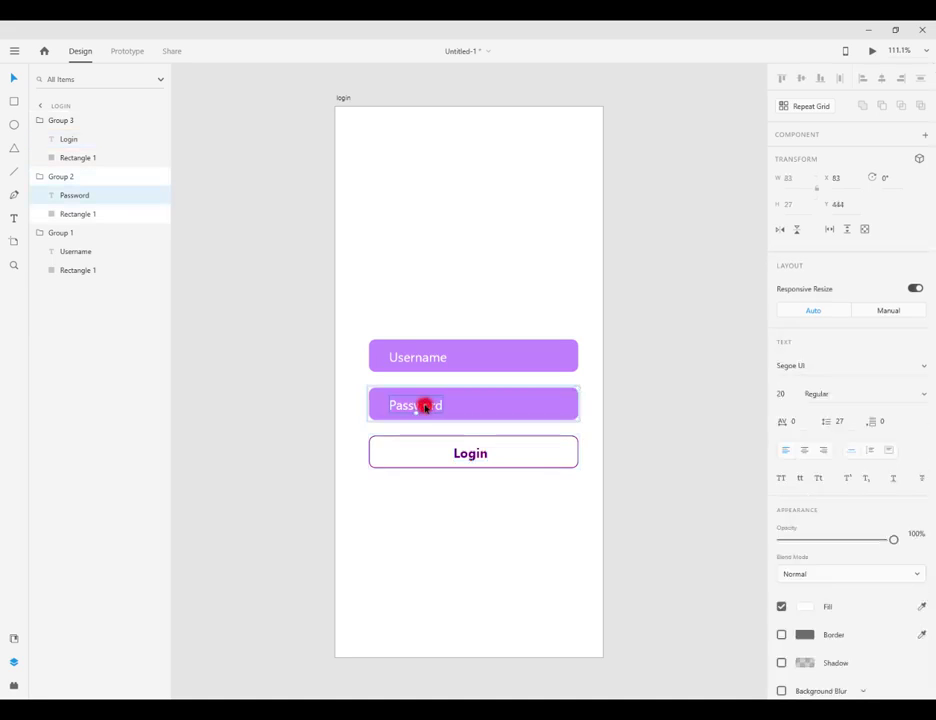
click(781, 394)
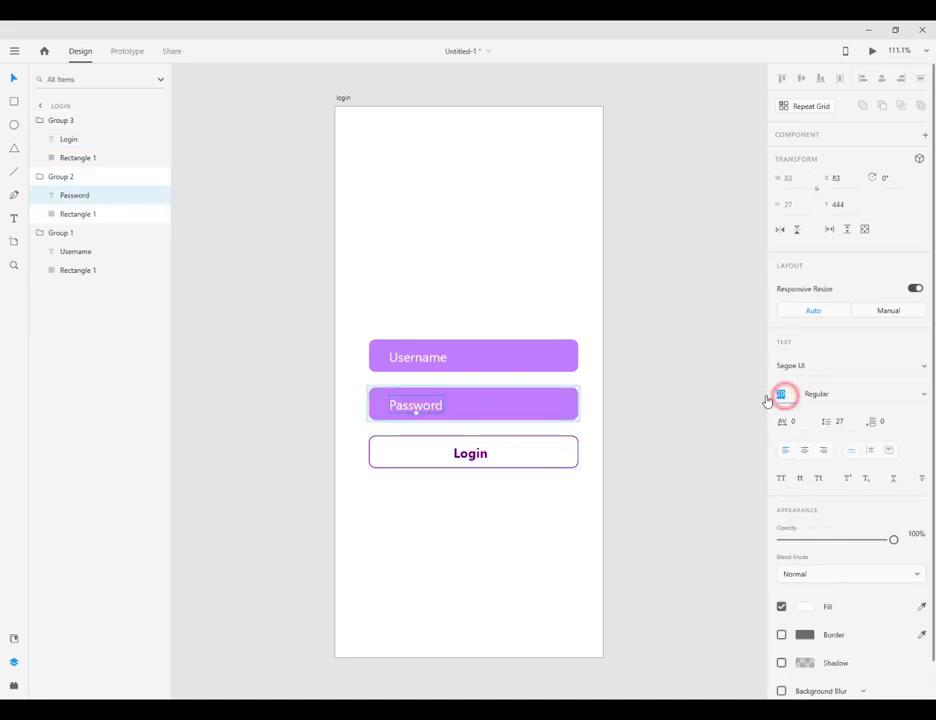
text(18)
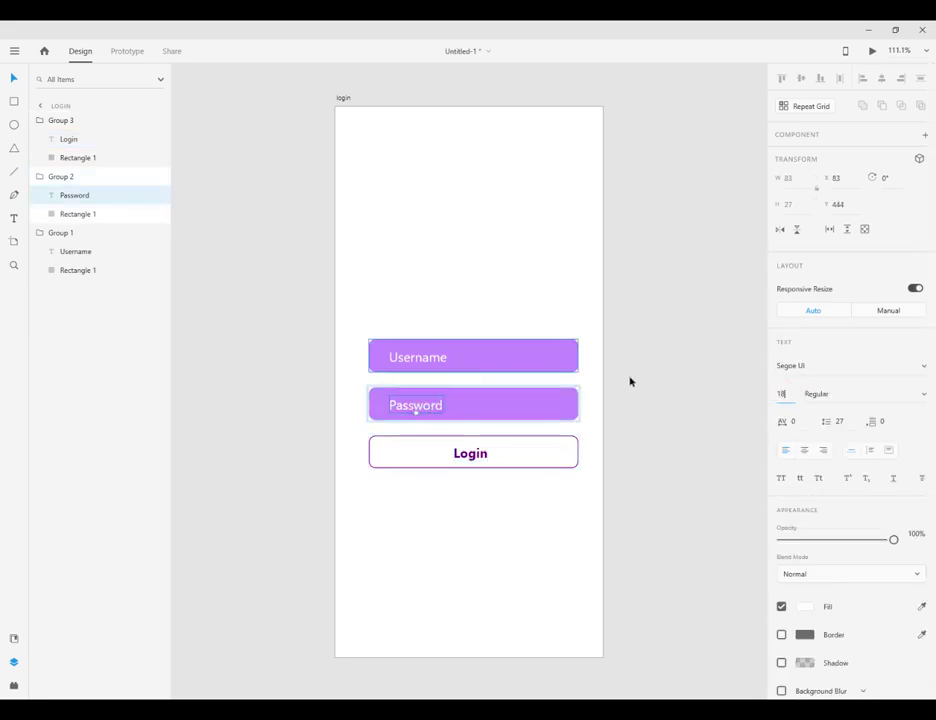
click(633, 378)
Set the Username label's font size to 18.
click(437, 359)
double_click(437, 359)
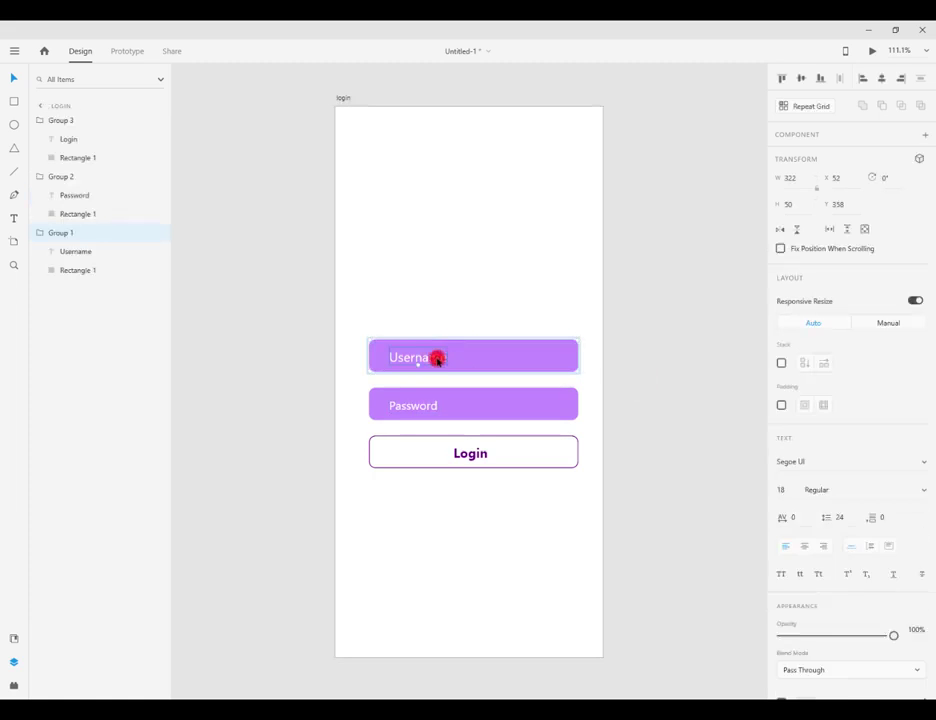
click(789, 395)
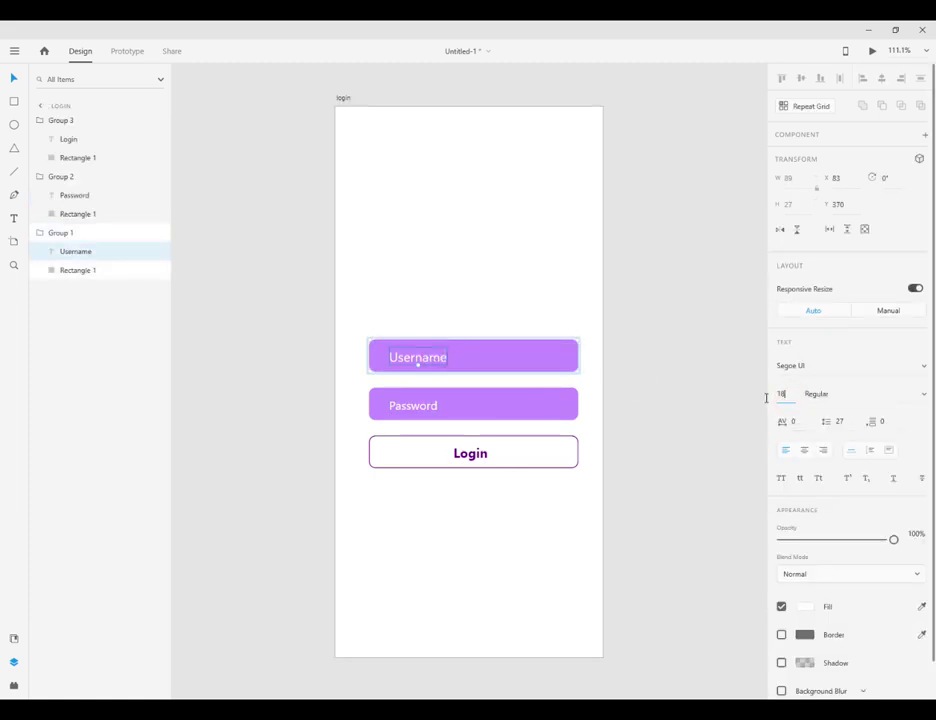
text(18)
key(Return)
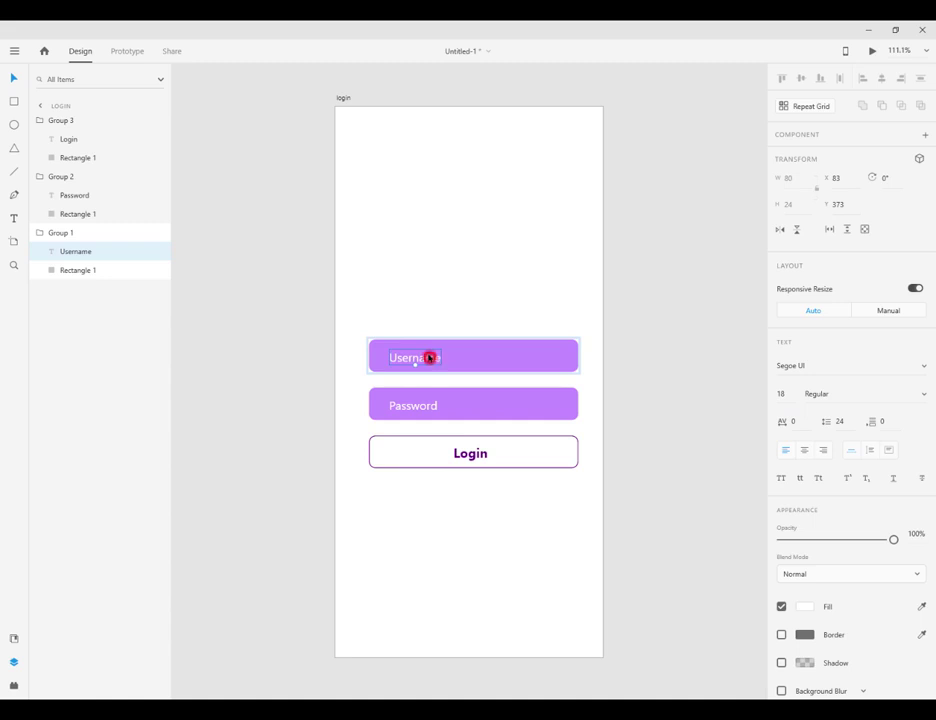
Reposition the Password group slightly lower beneath the Username field, at X 52 and about Y 435.
click(428, 405)
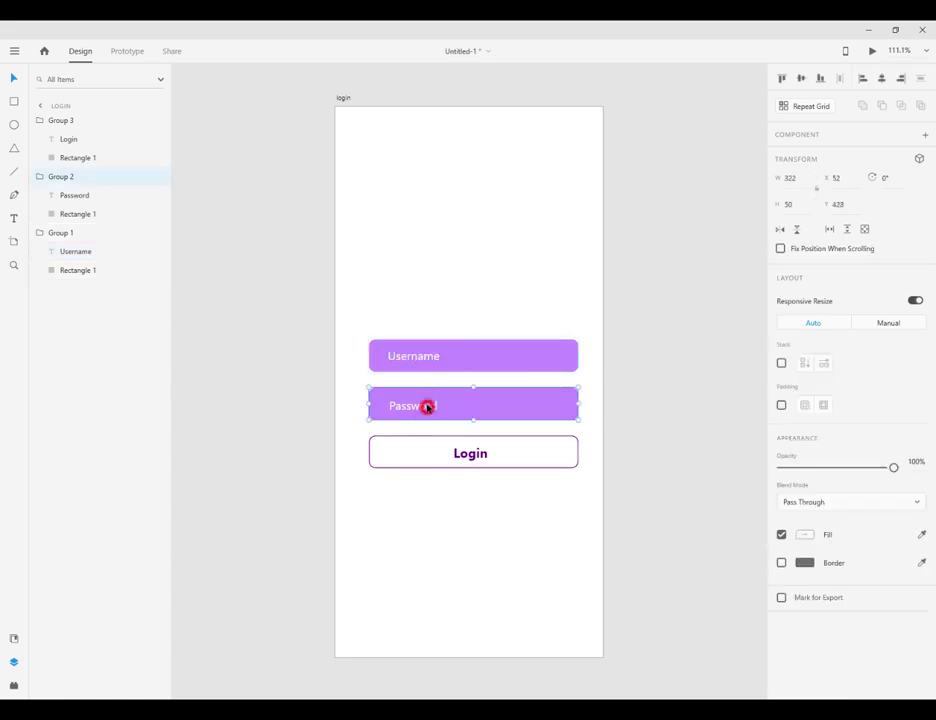
drag(427, 407, 430, 409)
drag(488, 411, 508, 454)
click(508, 450)
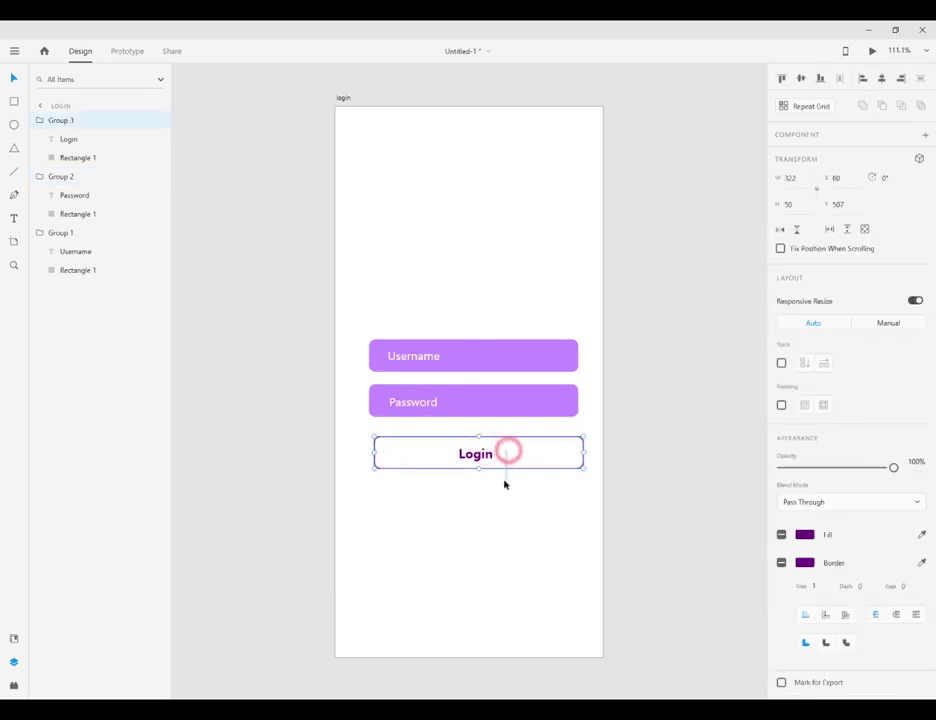
click(520, 460)
click(62, 178)
drag(520, 406, 520, 411)
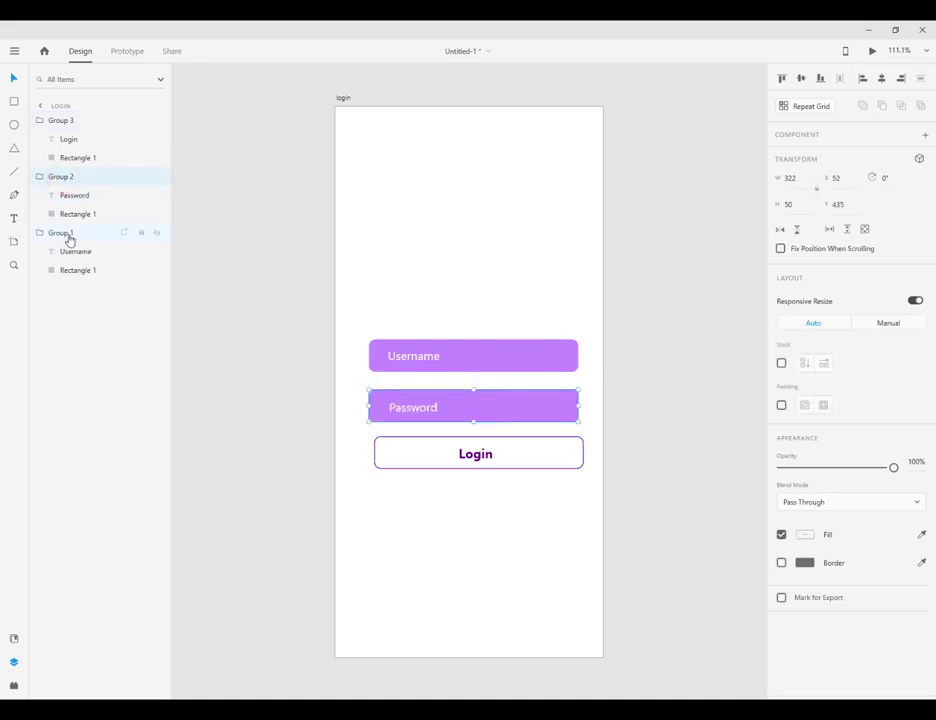
Align the Login group with the fields above it at equal spacing, at X 52 and about Y 512.
click(58, 120)
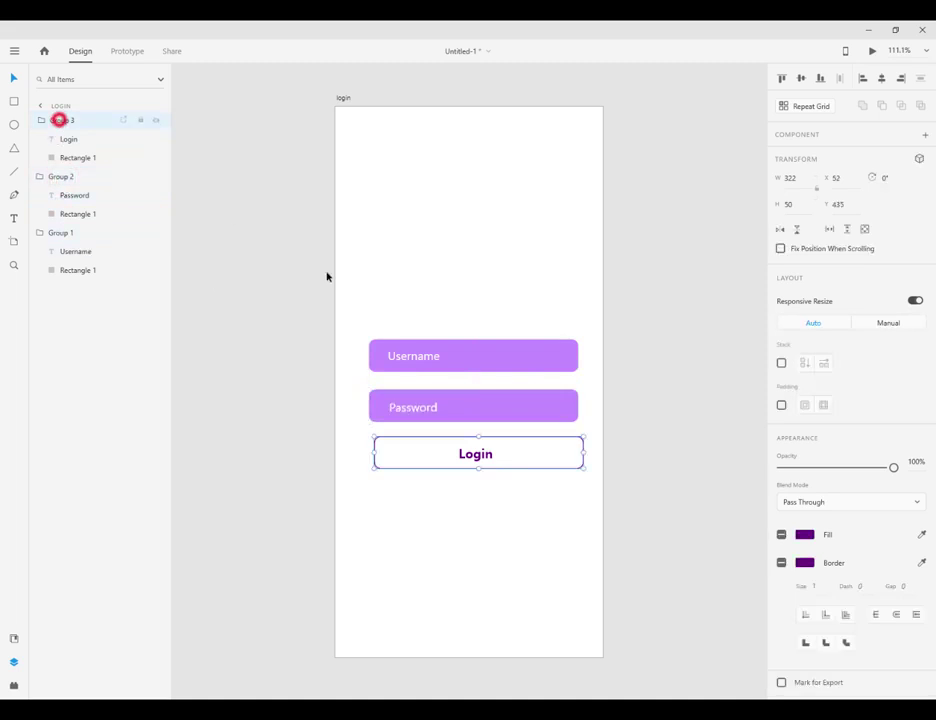
click(522, 454)
click(537, 453)
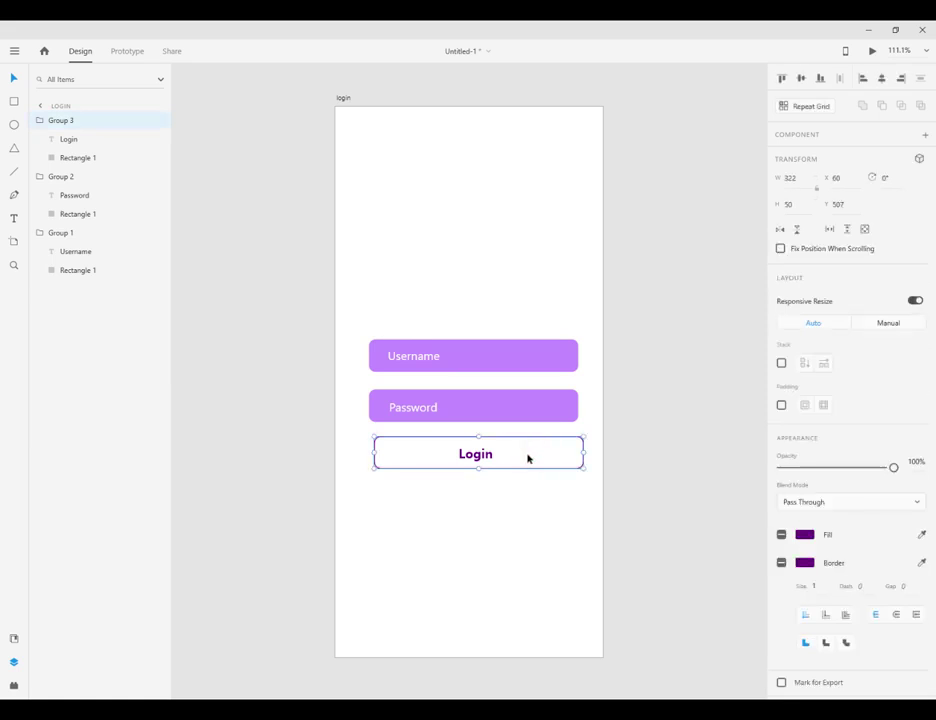
click(518, 443)
drag(501, 437, 498, 444)
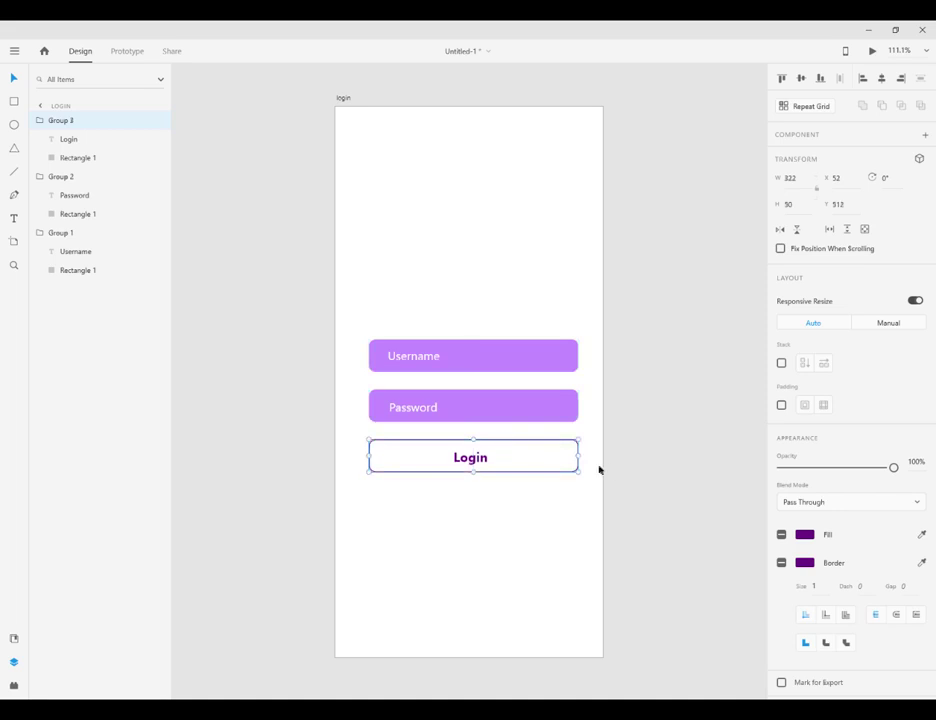
click(654, 503)
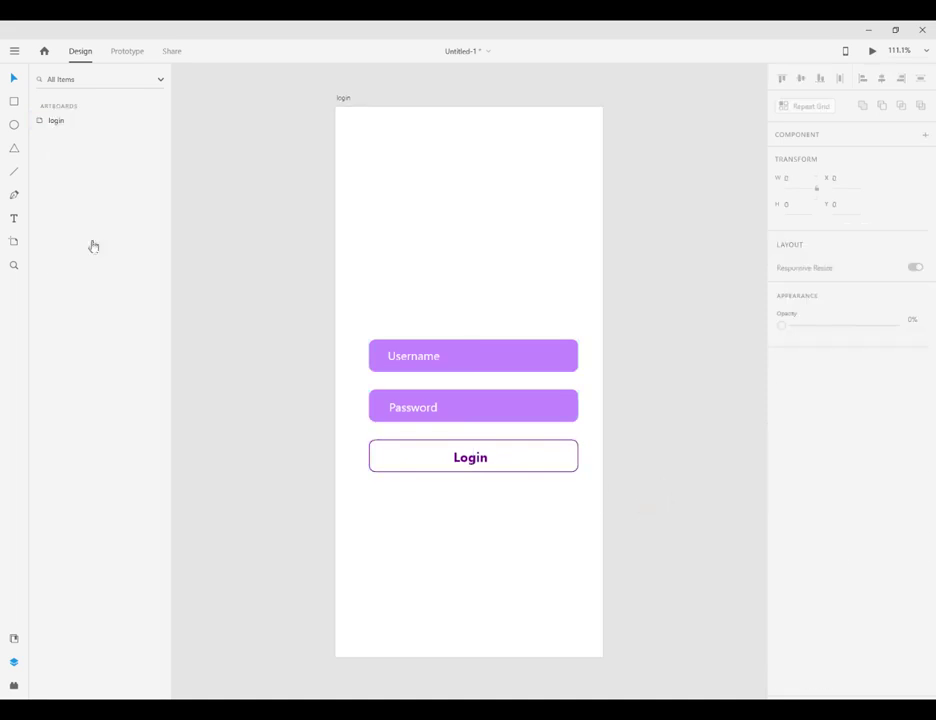
Draw a rectangle about 116 by 45 below the Login button's right end, with corner radius 10 and no border.
click(14, 101)
drag(504, 497, 578, 526)
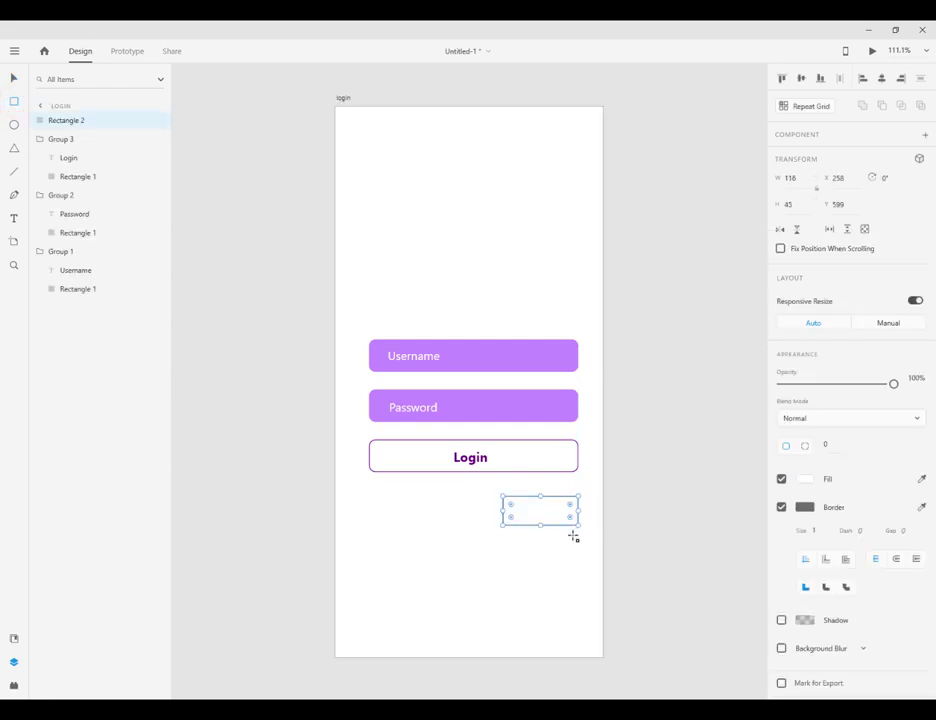
click(830, 445)
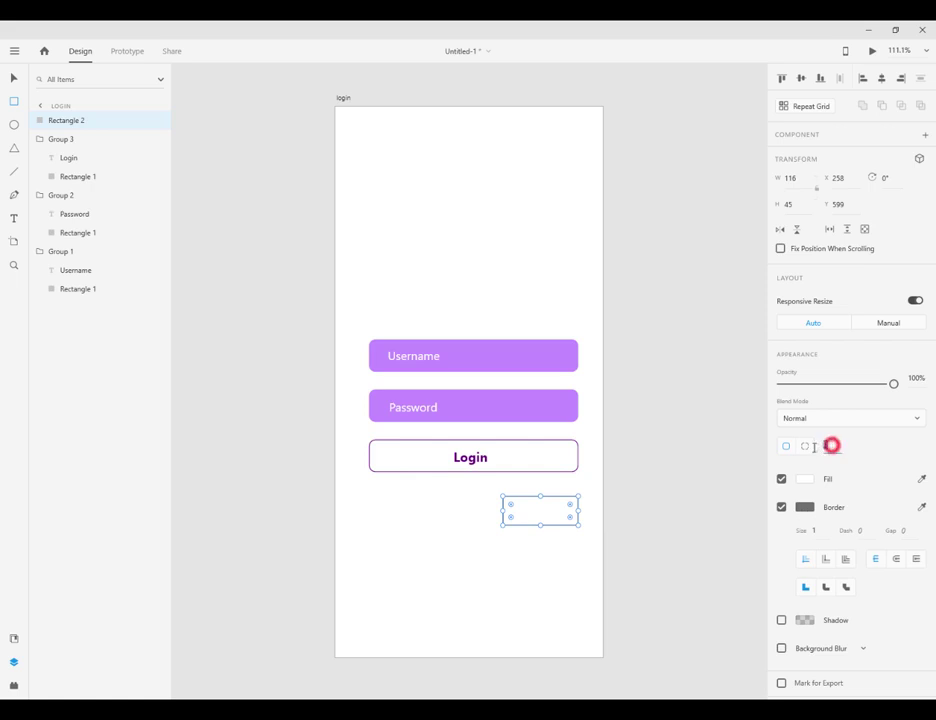
click(781, 507)
Set the small rectangle's fill colour to #FF8000.
click(804, 480)
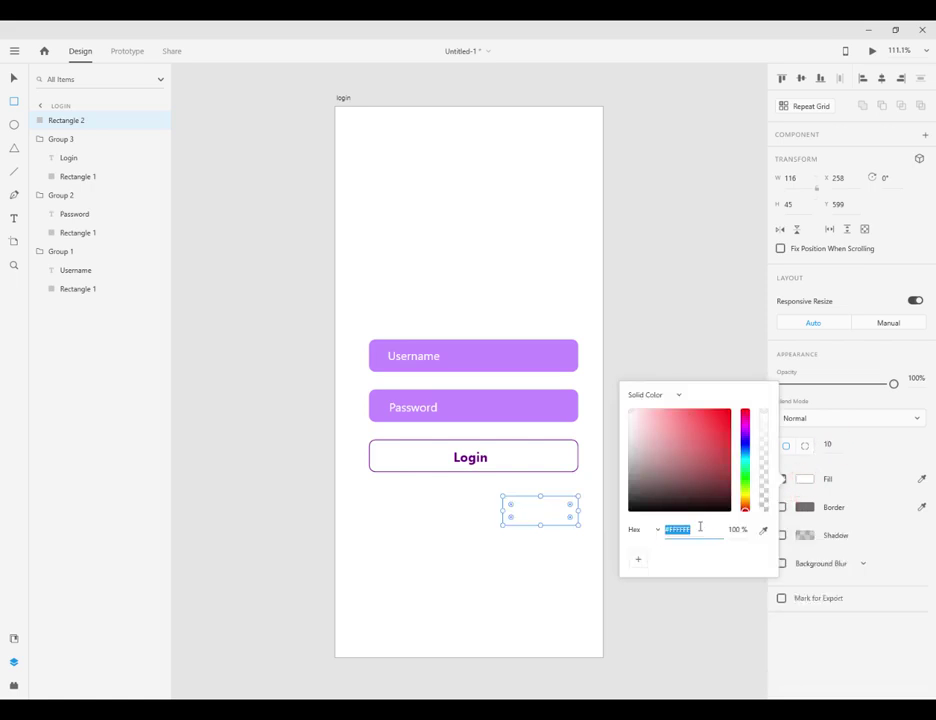
click(696, 528)
double_click(696, 528)
text(#ff8000)
key(Return)
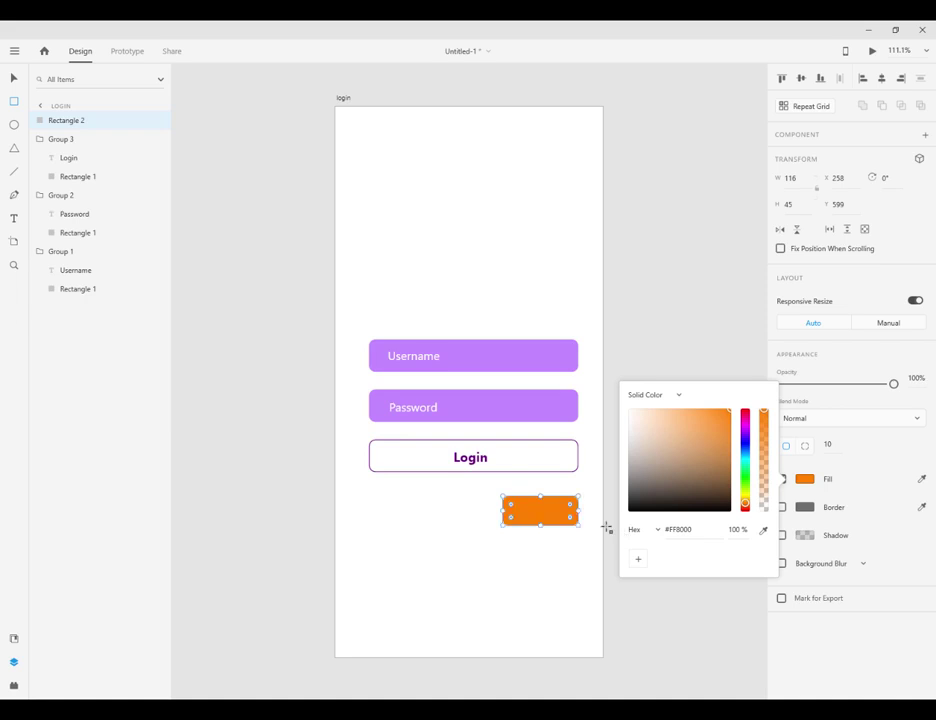
click(14, 218)
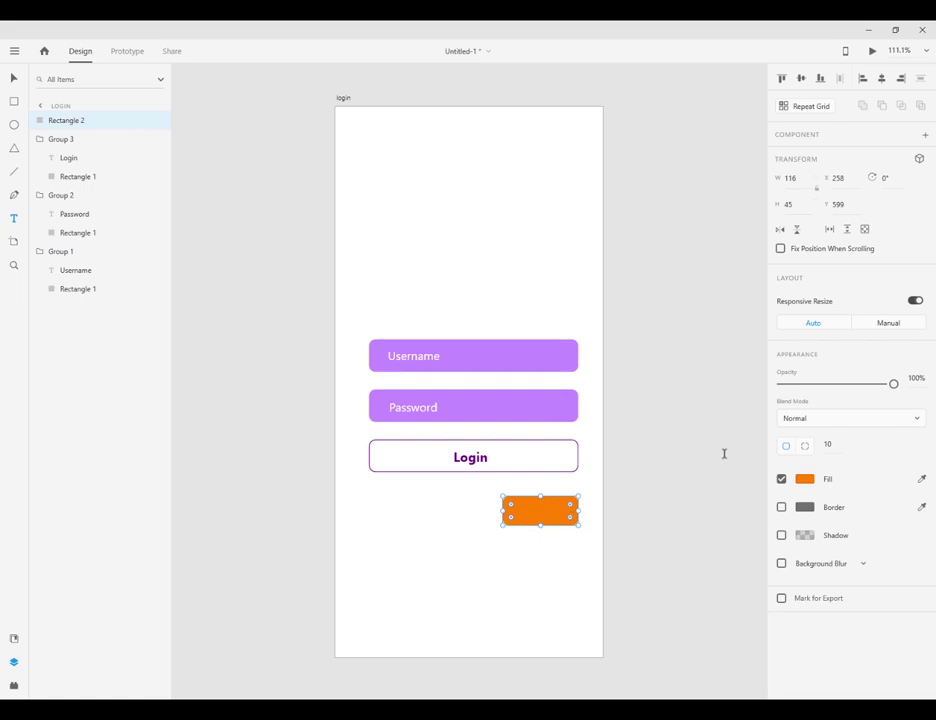
click(531, 529)
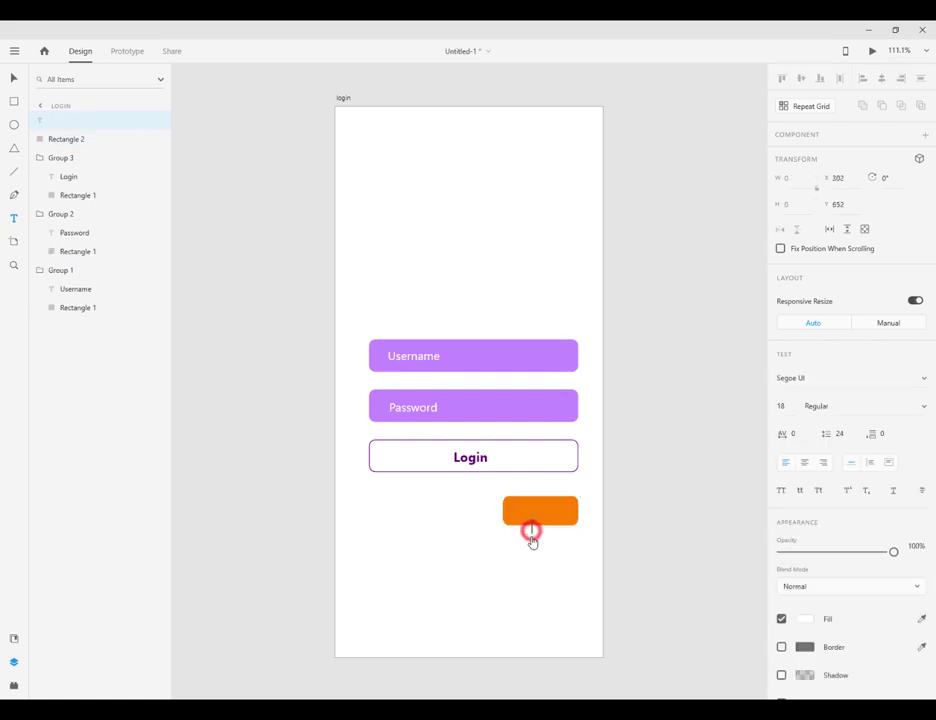
click(786, 409)
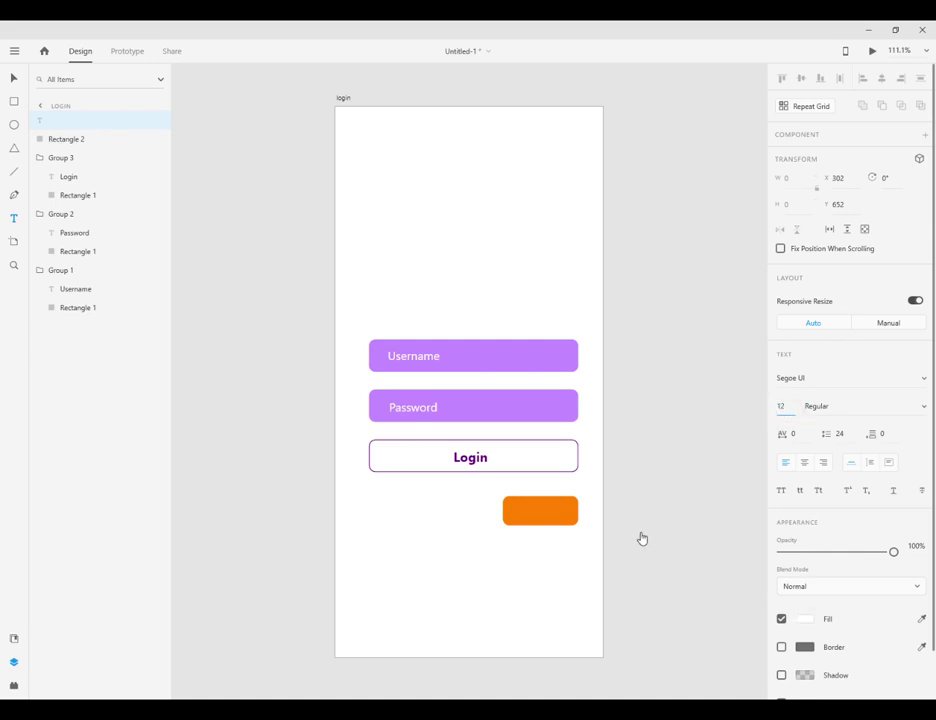
text(5)
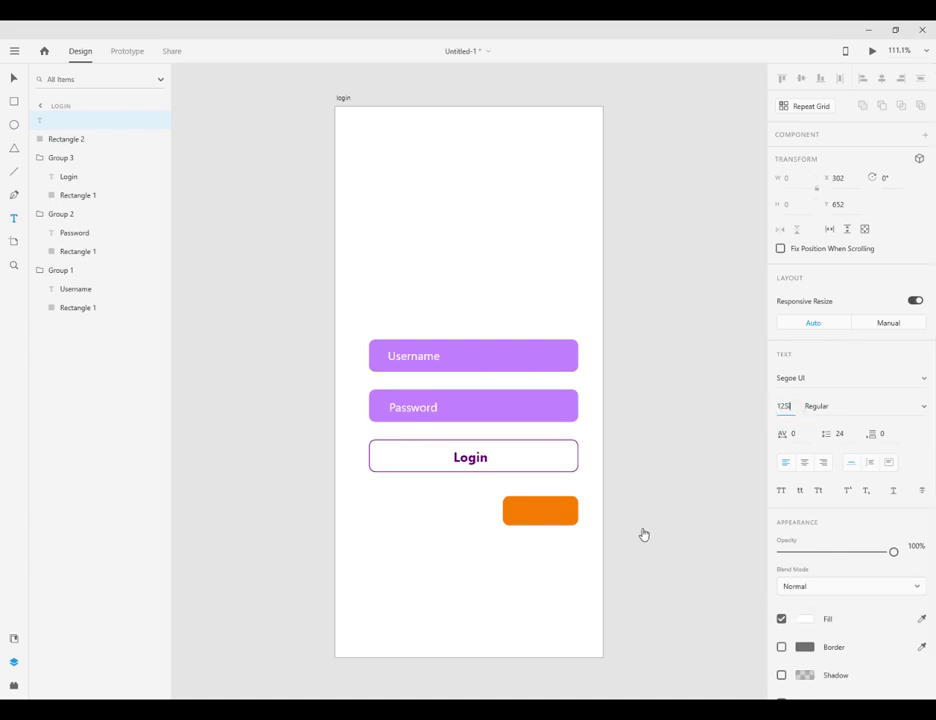
key(BackSpace)
Add the text "SignUp" at font size 12 on the orange rectangle.
click(16, 220)
click(533, 531)
click(530, 516)
click(781, 406)
text(12)
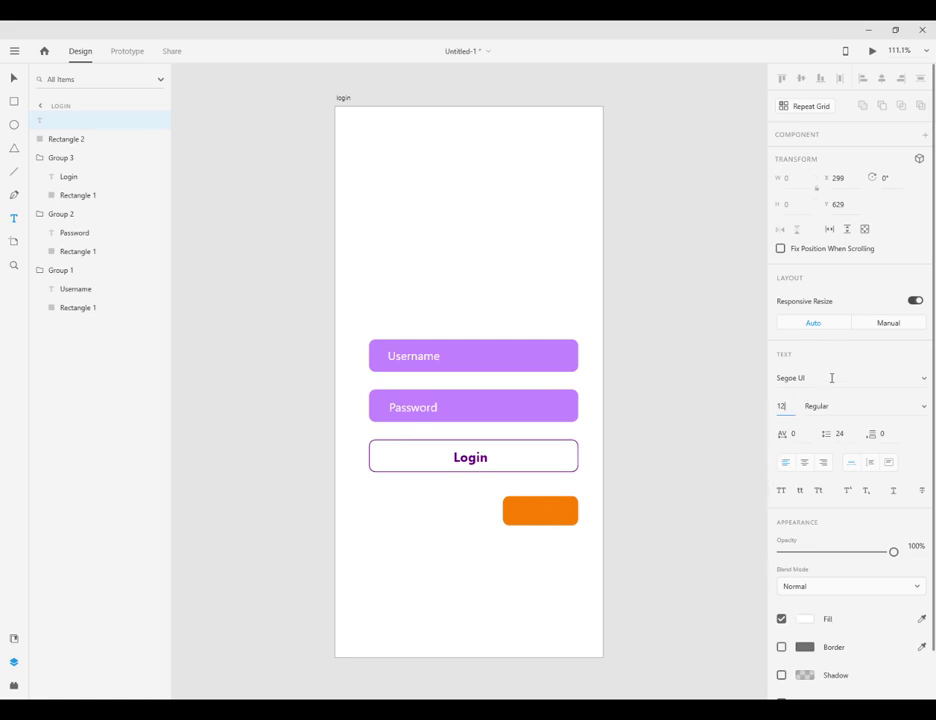
key(Return)
text(SignUp)
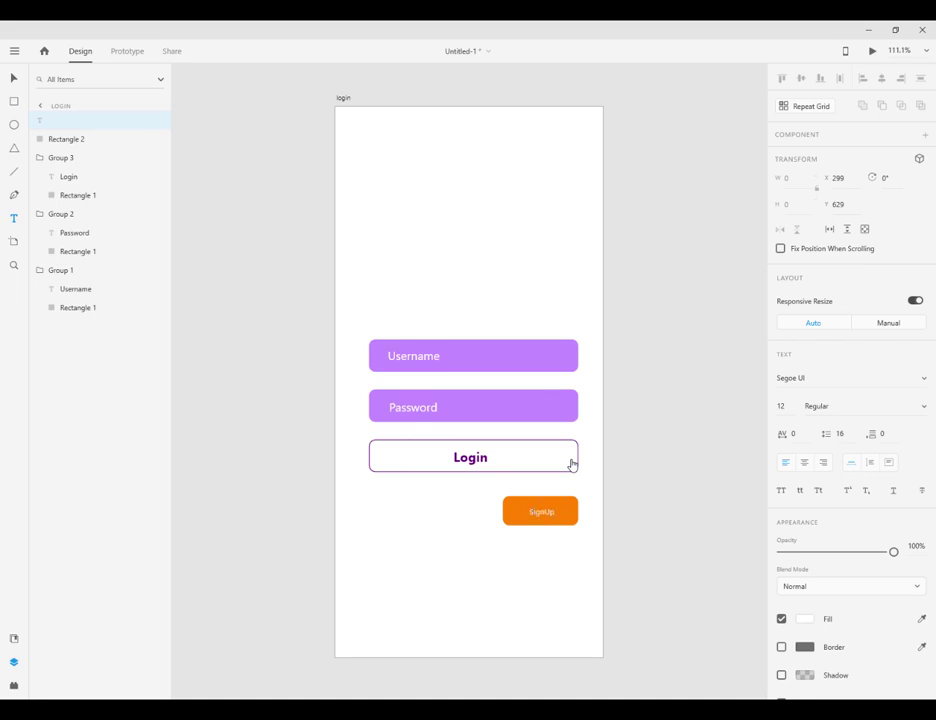
key(Escape)
click(13, 77)
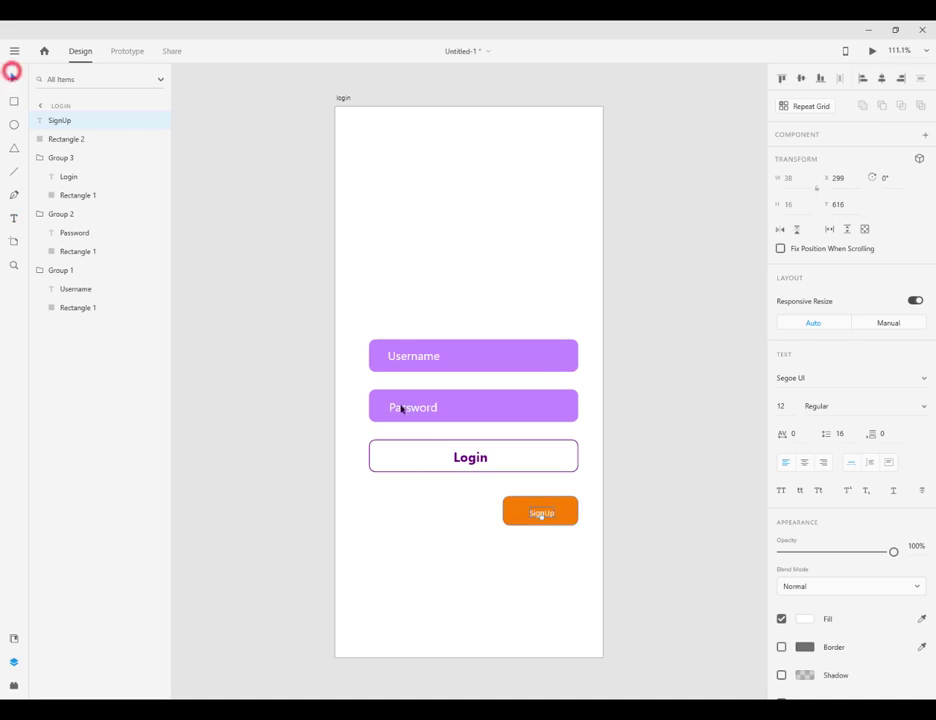
Set the SignUp label's weight to Bold and centre it in the orange rectangle, at about X 296, Y 614.
click(922, 406)
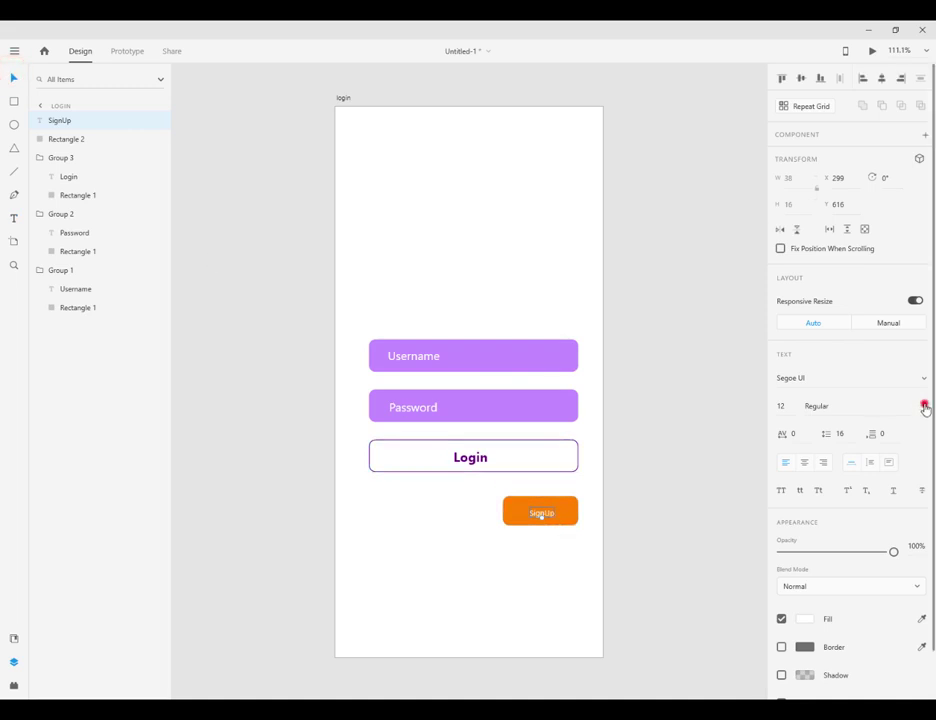
click(855, 454)
drag(549, 516, 548, 512)
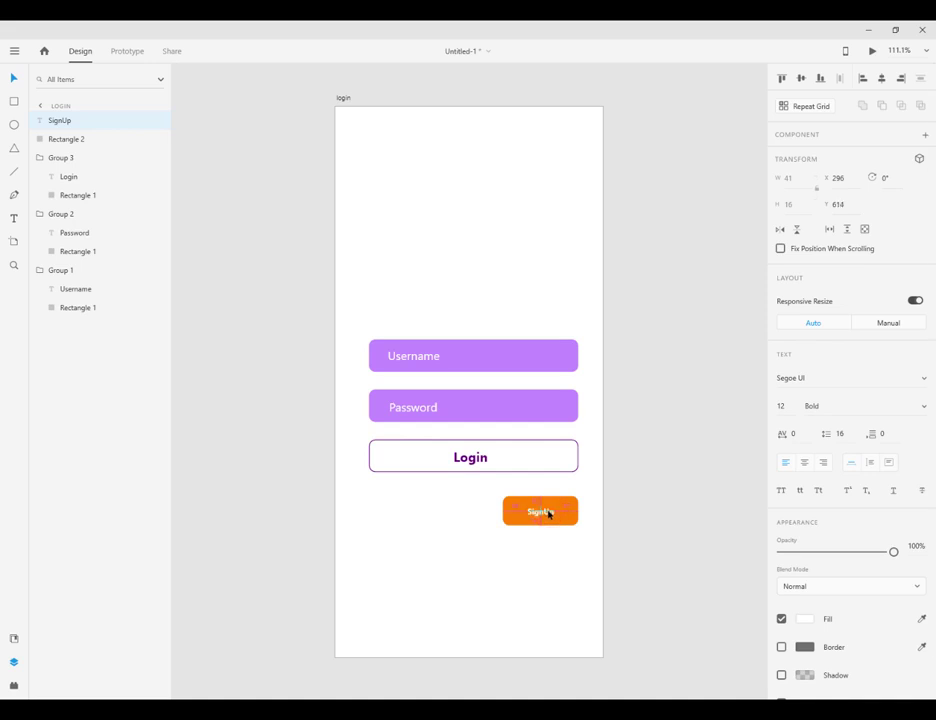
Group the SignUp label with its orange rectangle.
click(62, 138)
right_click(62, 136)
click(109, 317)
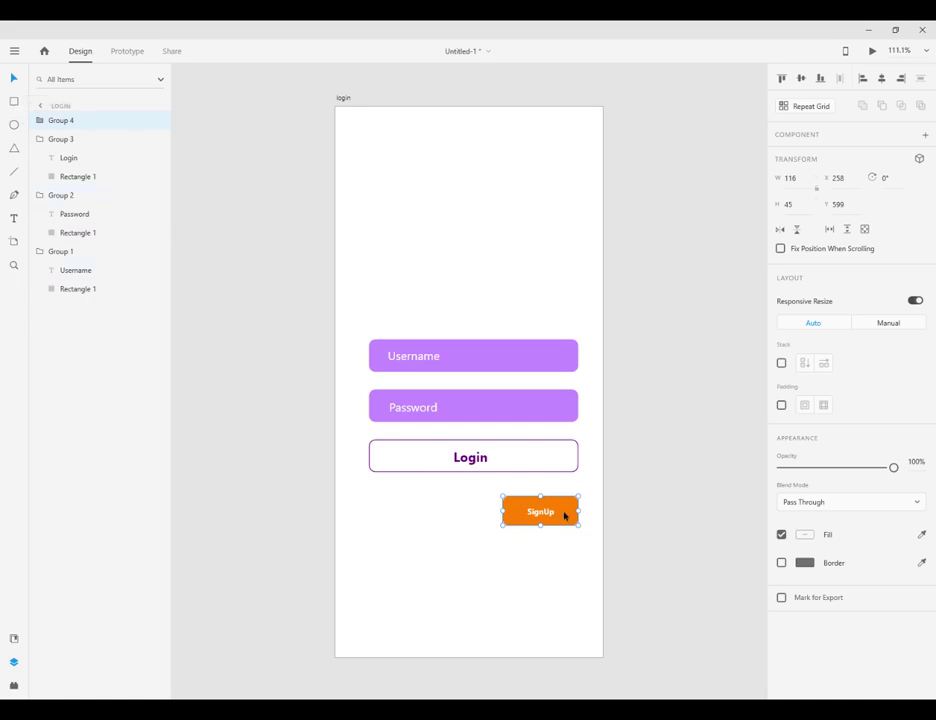
Duplicate the orange SignUp button and place the copy at X 52, Y 599, aligned with the Login button's left edge.
right_click(69, 122)
click(125, 136)
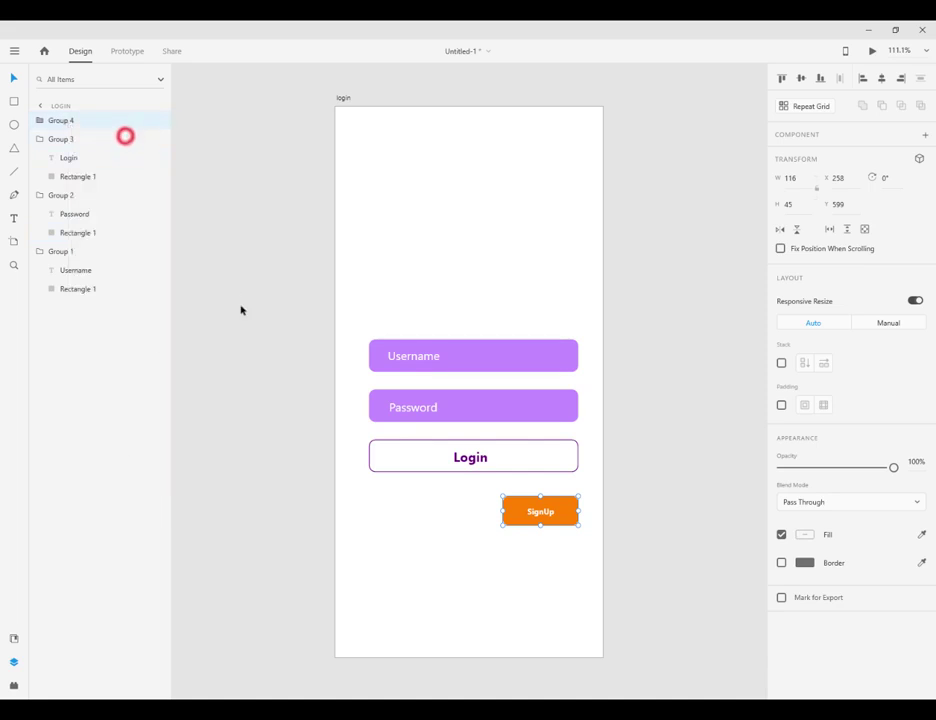
right_click(251, 343)
click(274, 391)
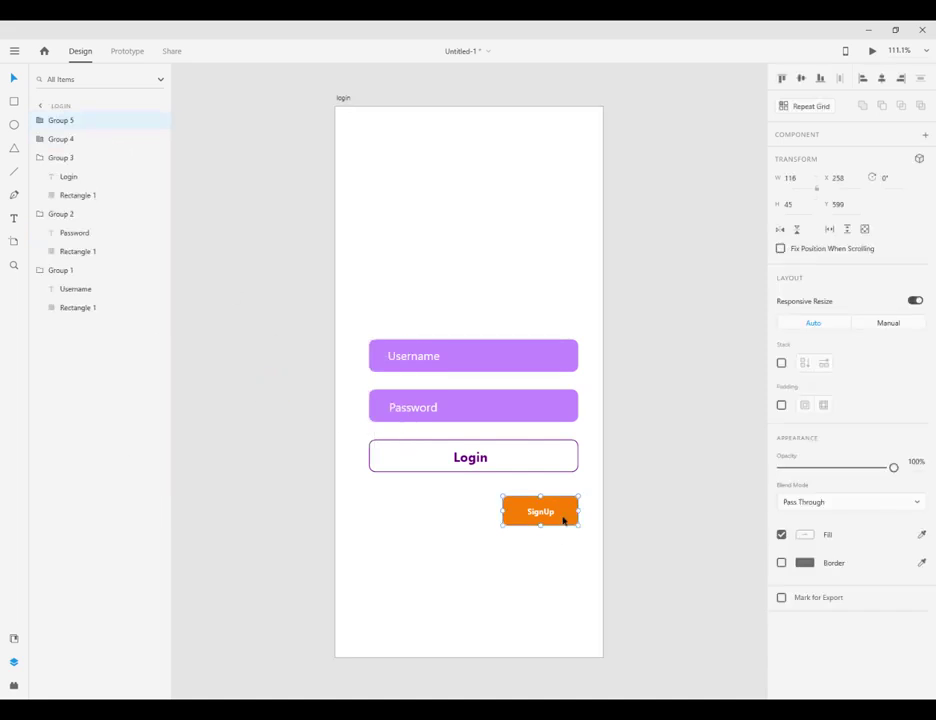
drag(564, 512, 429, 515)
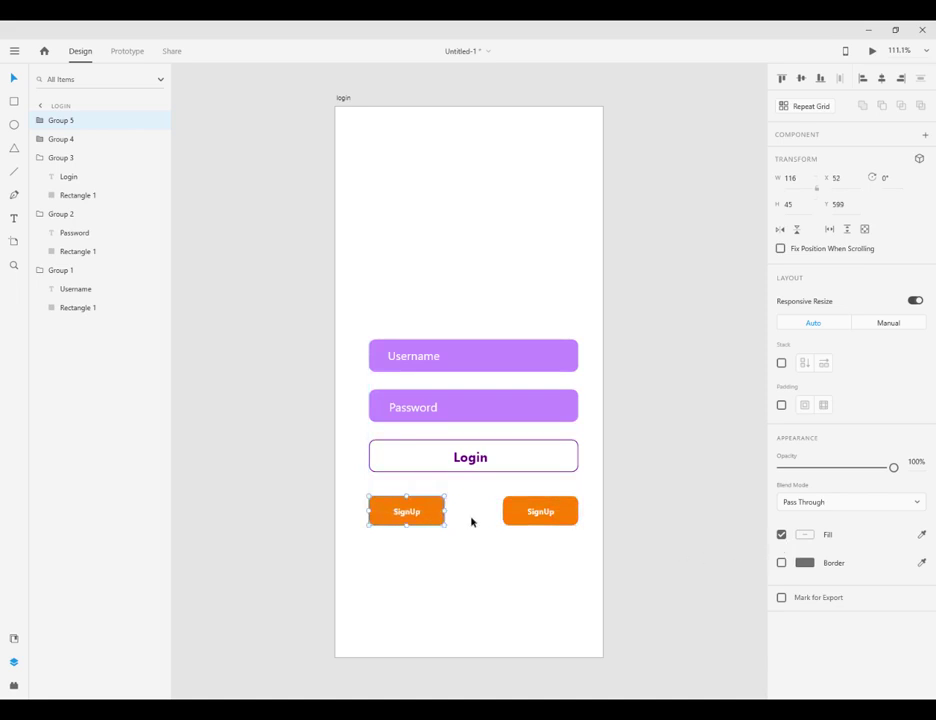
Set the fill colour of the duplicated button's rectangle to #2D3C9A.
double_click(432, 517)
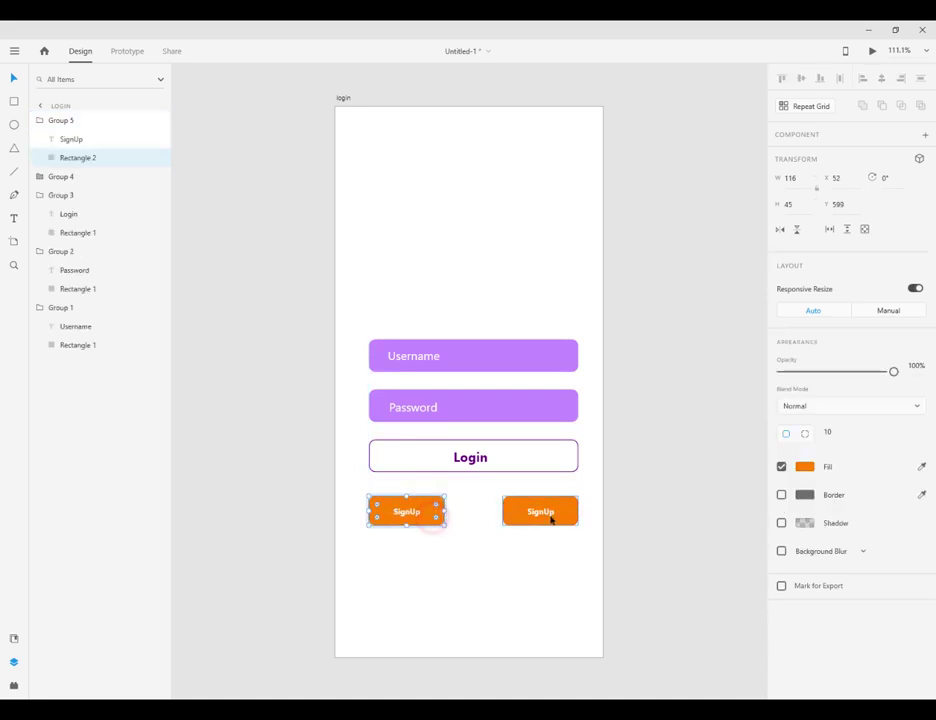
click(803, 467)
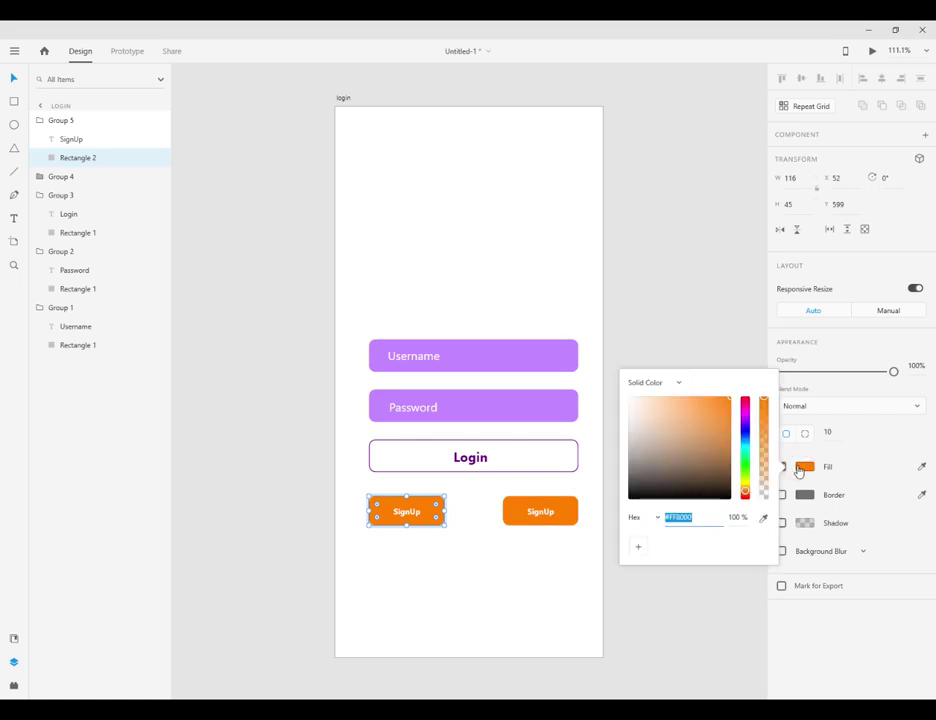
text(#2d3c9a)
key(Return)
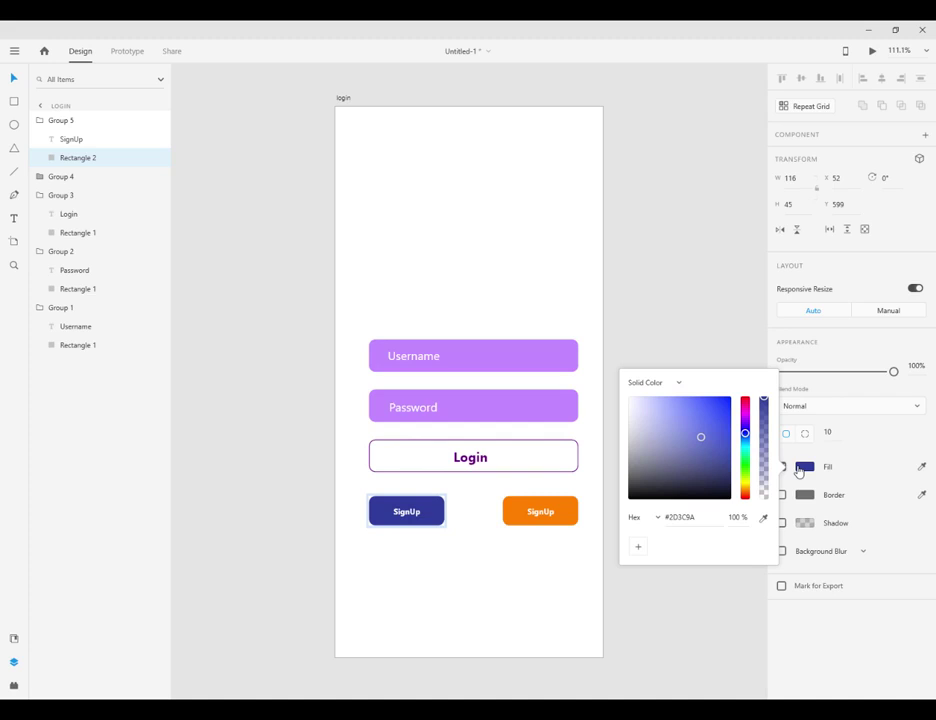
Replace the SignUp label on the blue button with "Forget Your Password?".
double_click(75, 142)
double_click(407, 511)
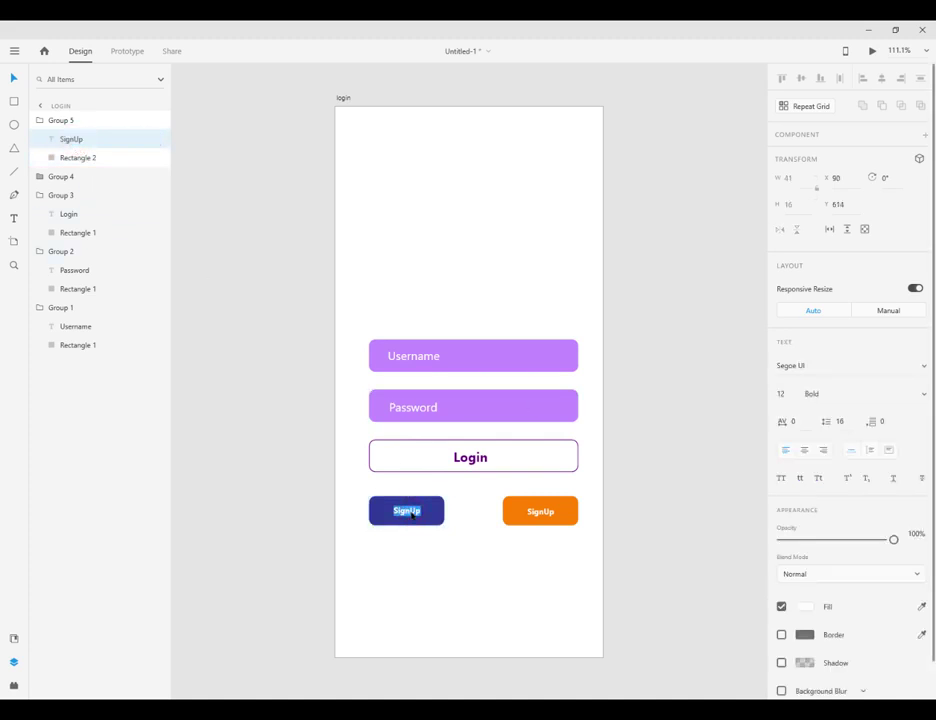
text(Forget Your P)
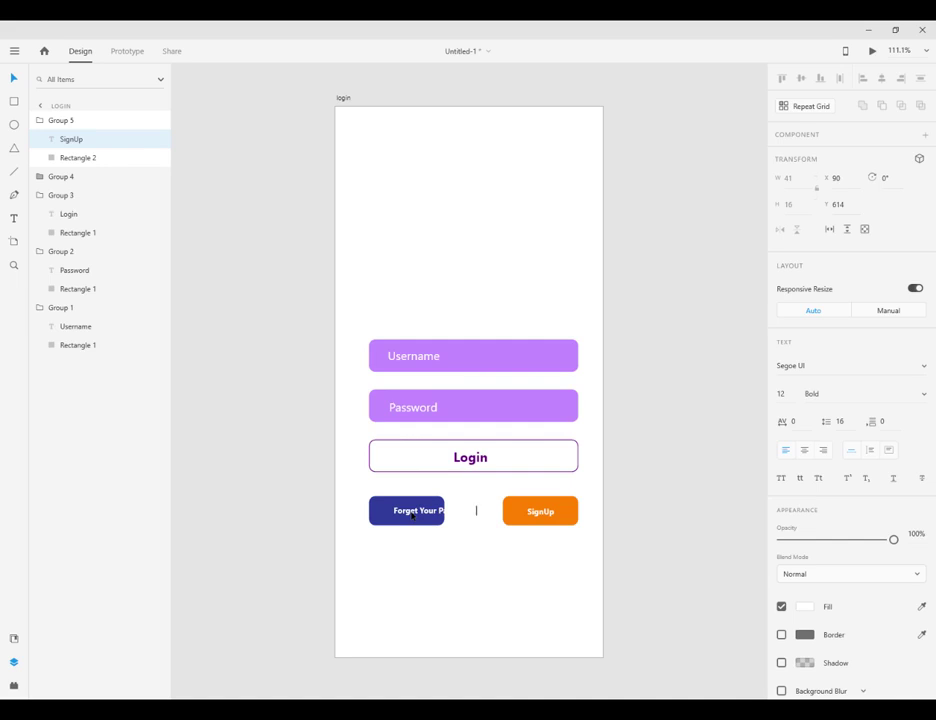
key(Escape)
Move the "Forget Your Password?" label near the blue rectangle's left edge and widen the rectangle to about 142 to contain it.
click(13, 80)
drag(437, 511, 408, 513)
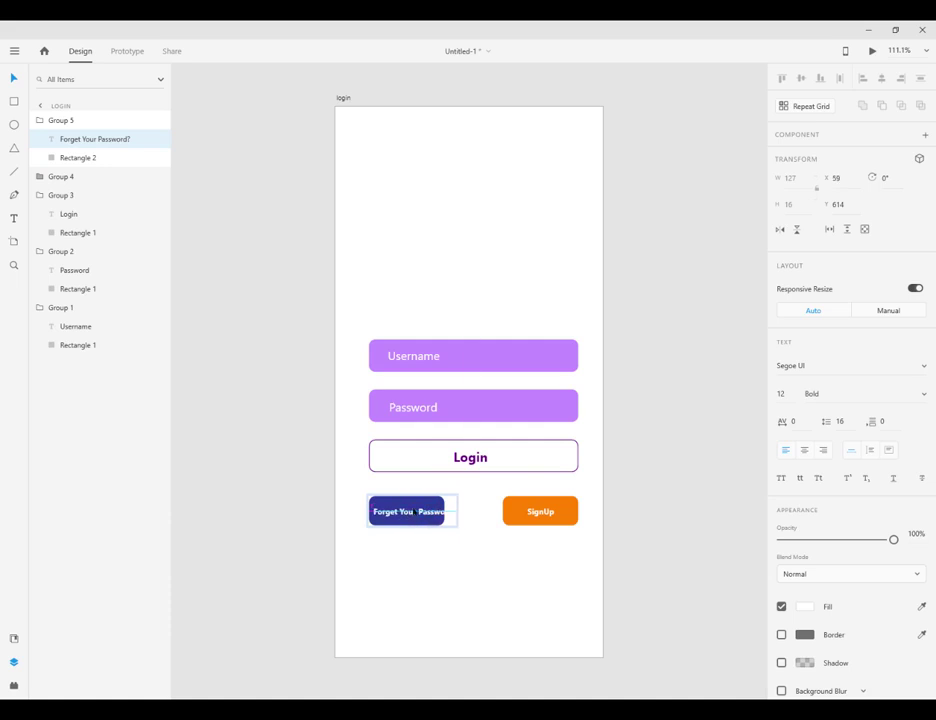
click(77, 158)
mouse_move(447, 511)
mouse_down()
mouse_move(470, 510)
mouse_move(463, 513)
mouse_up()
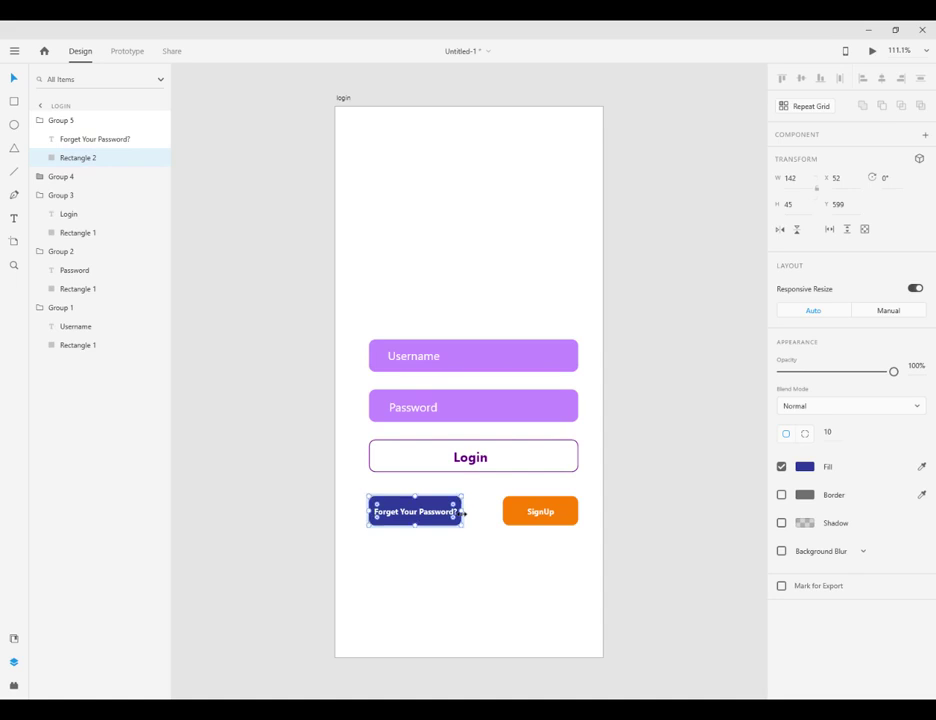
Set the orange SignUp button's width to 142 and move it to X 232, Y 599, flush with the Login button's right edge.
click(527, 507)
click(791, 179)
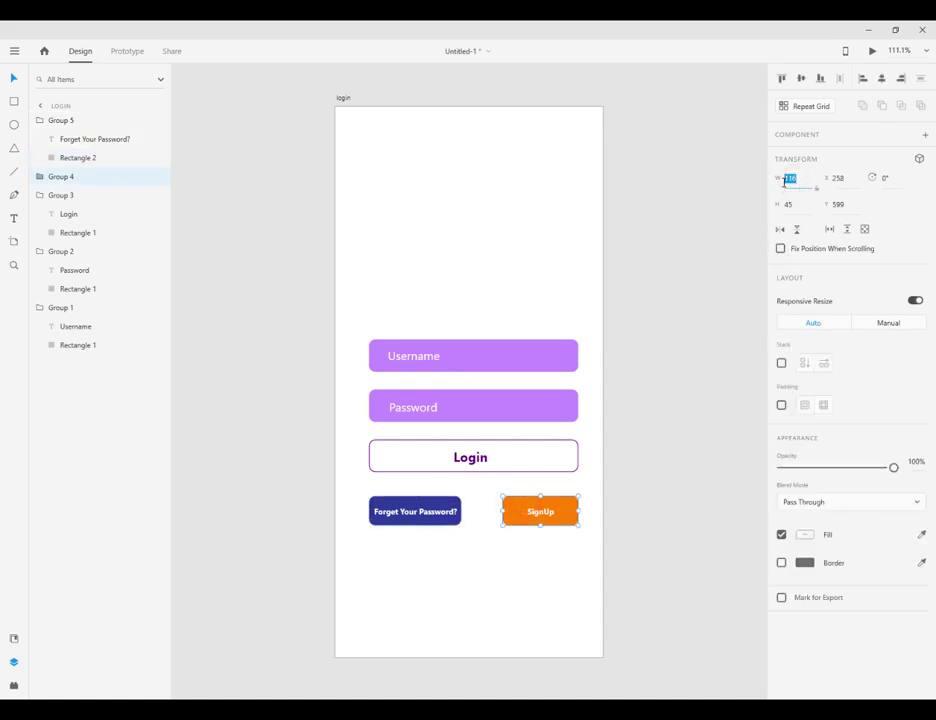
text(142)
key(Return)
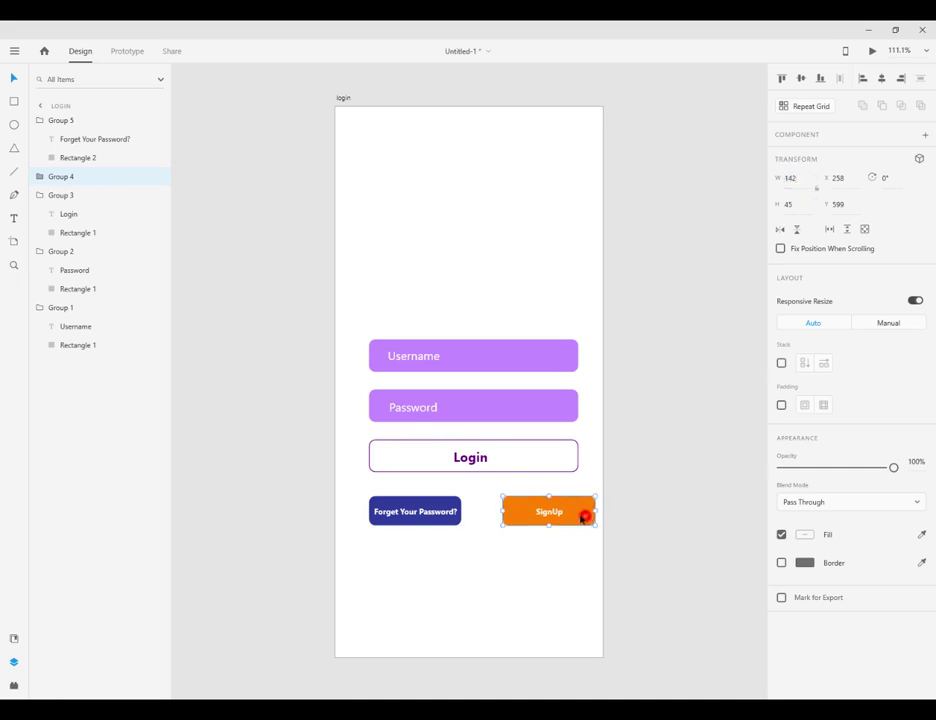
drag(585, 517, 569, 517)
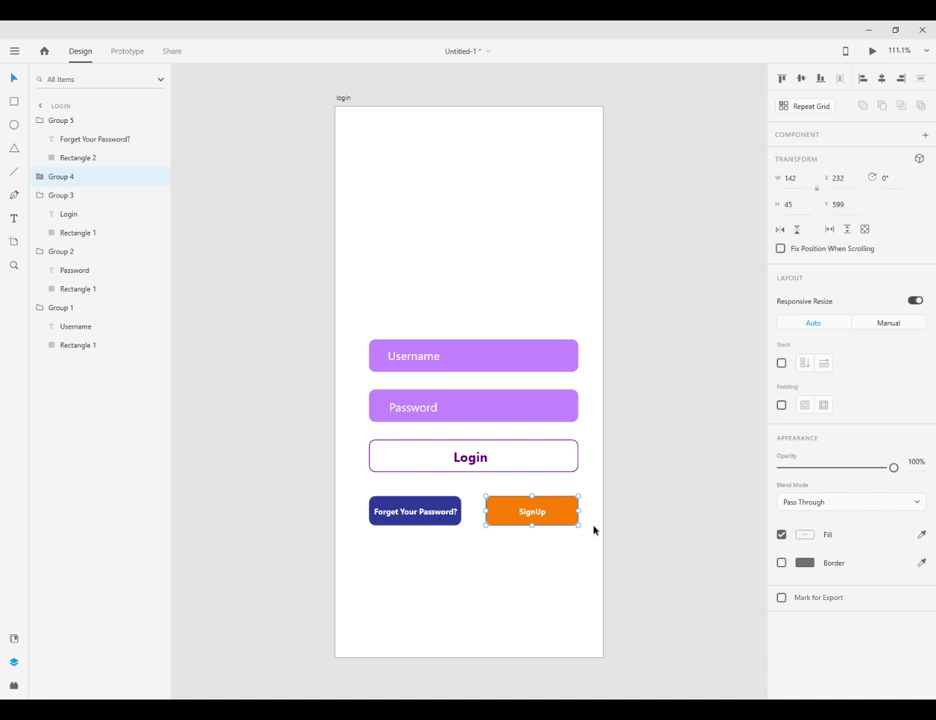
click(623, 529)
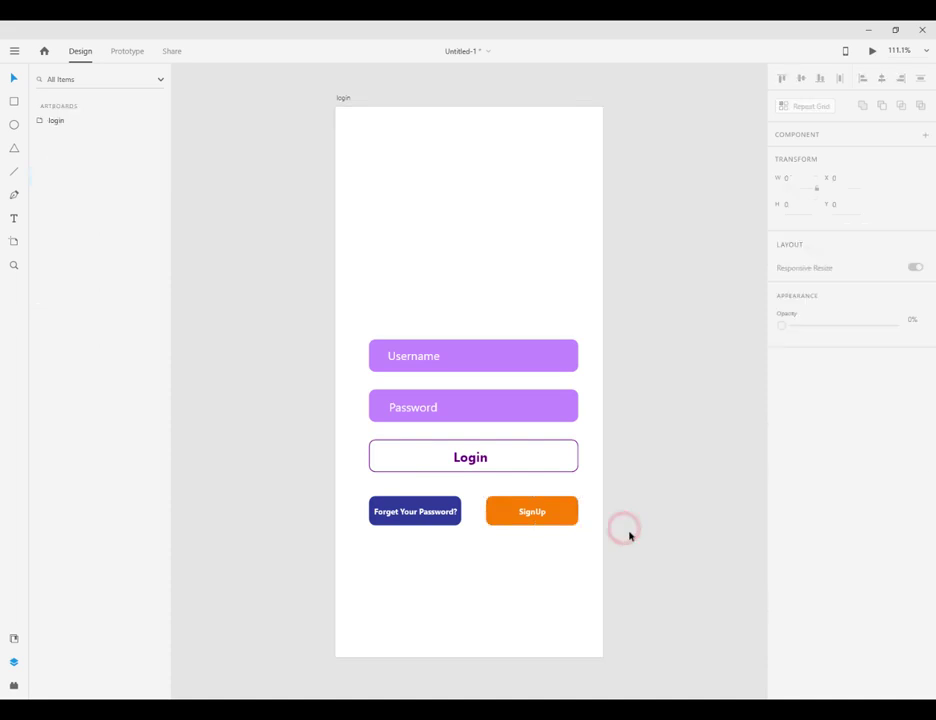
Copy facebook.png, google.png and twitter.png from the File Explorer folder and paste them into the login design.
key(alt+Tab)
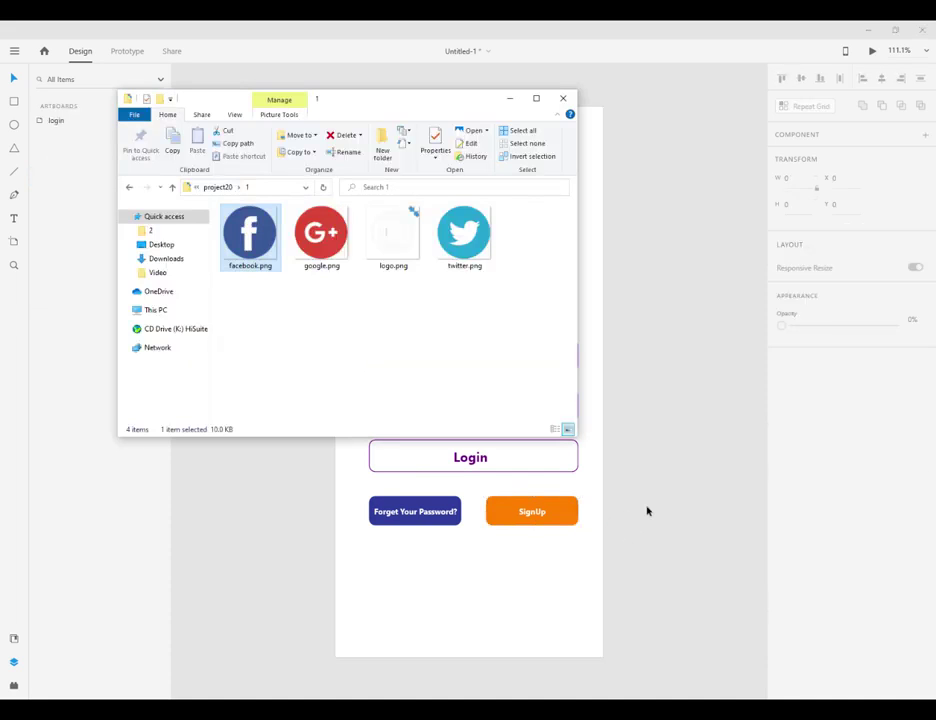
ctrl+click(324, 255)
ctrl+click(464, 258)
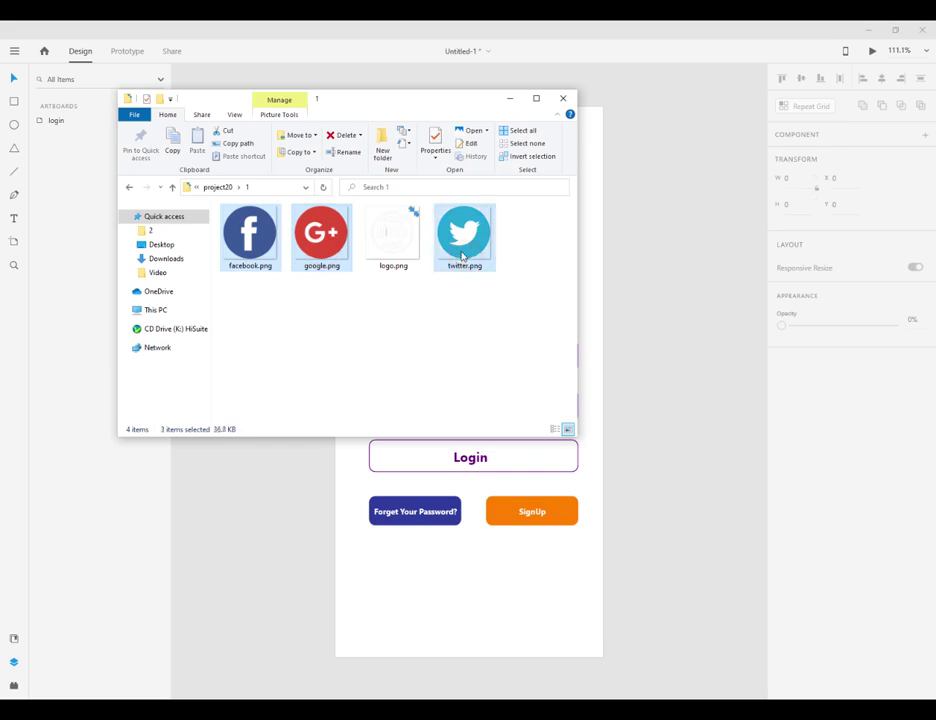
right_click(463, 257)
click(503, 567)
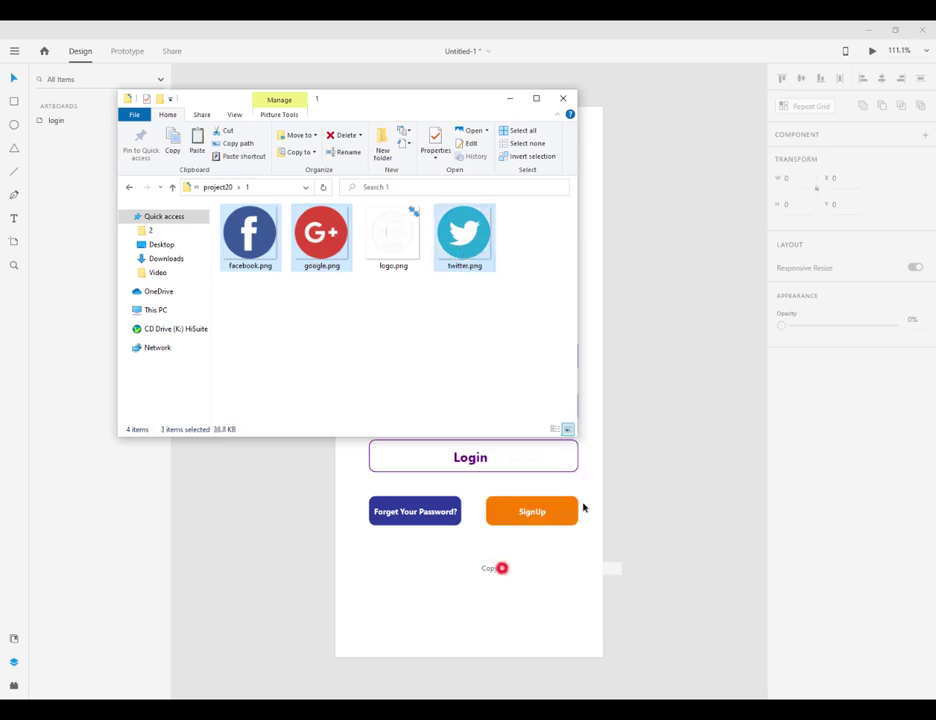
key(alt+Tab)
right_click(683, 356)
click(705, 410)
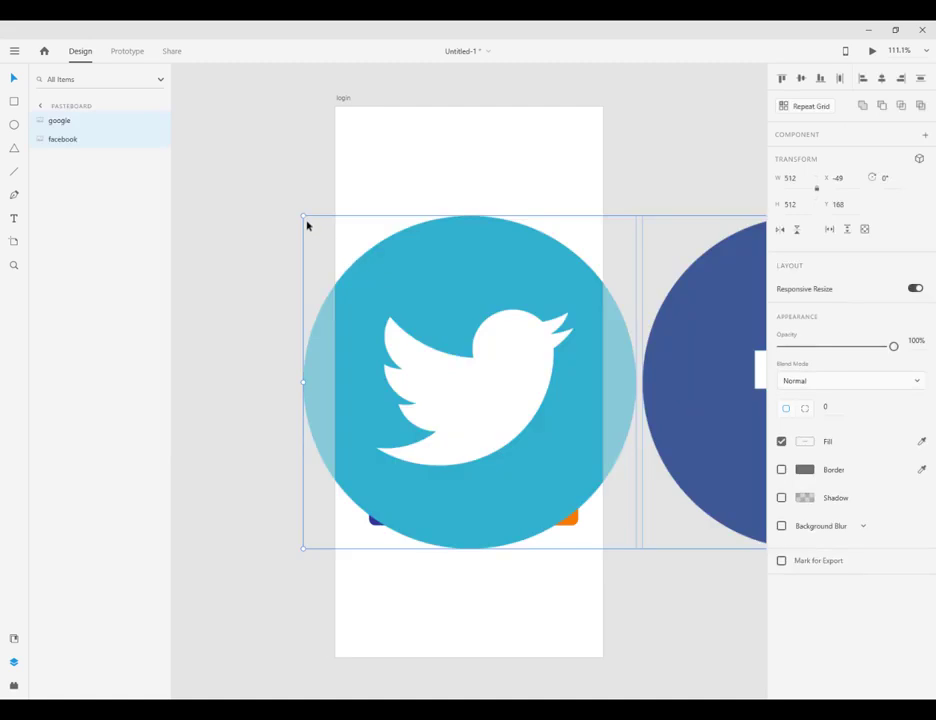
Scale the three social icons down to about 41 × 41 and move them onto the artboard below the SignUp button.
drag(303, 216, 230, 436)
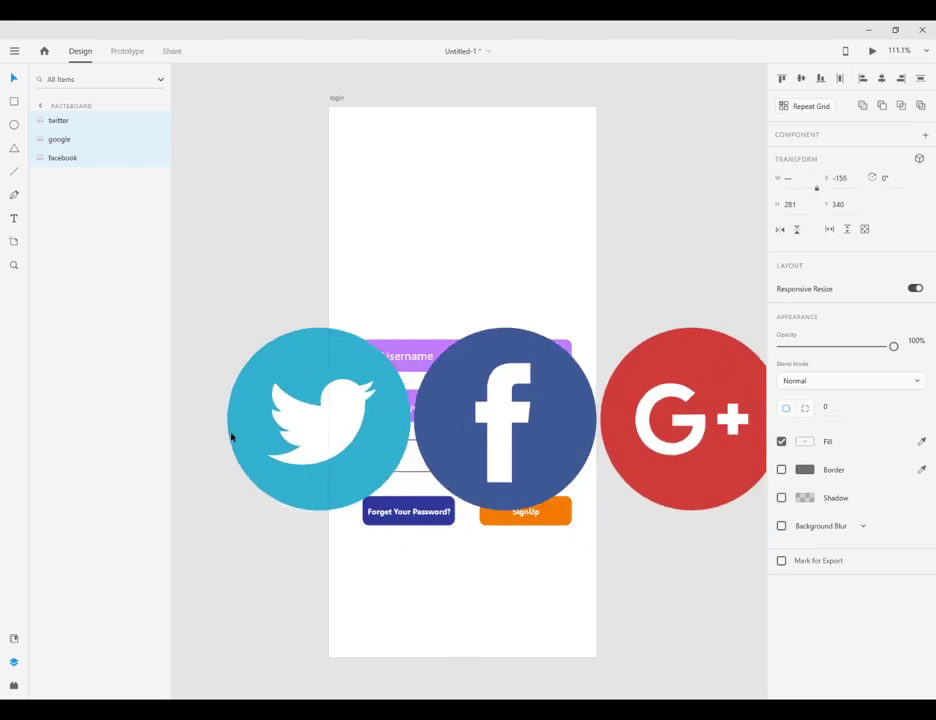
drag(226, 333, 625, 462)
drag(708, 490, 418, 573)
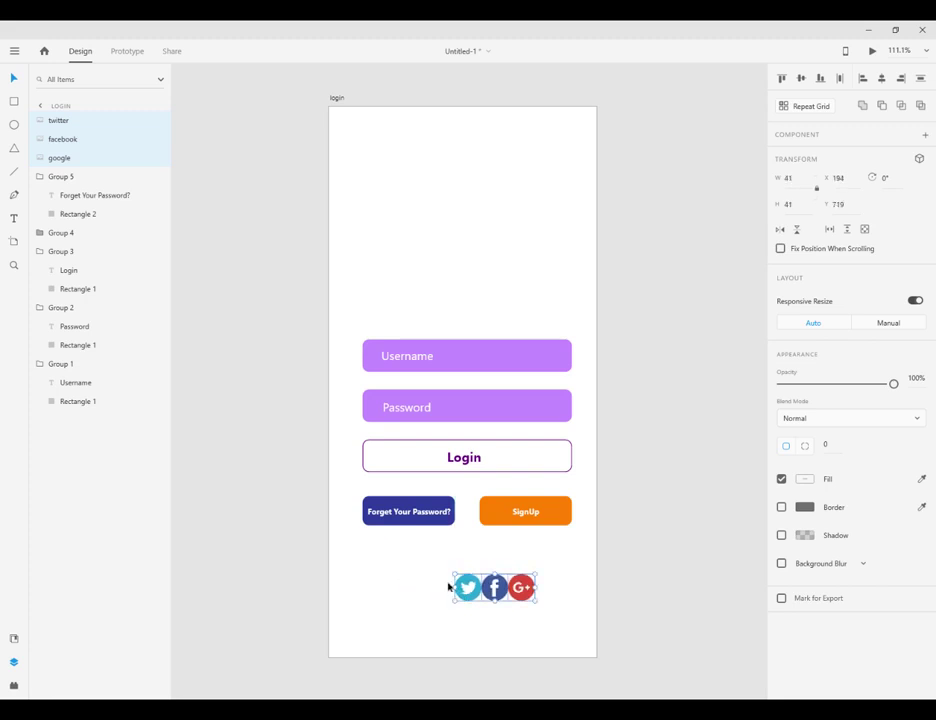
click(639, 587)
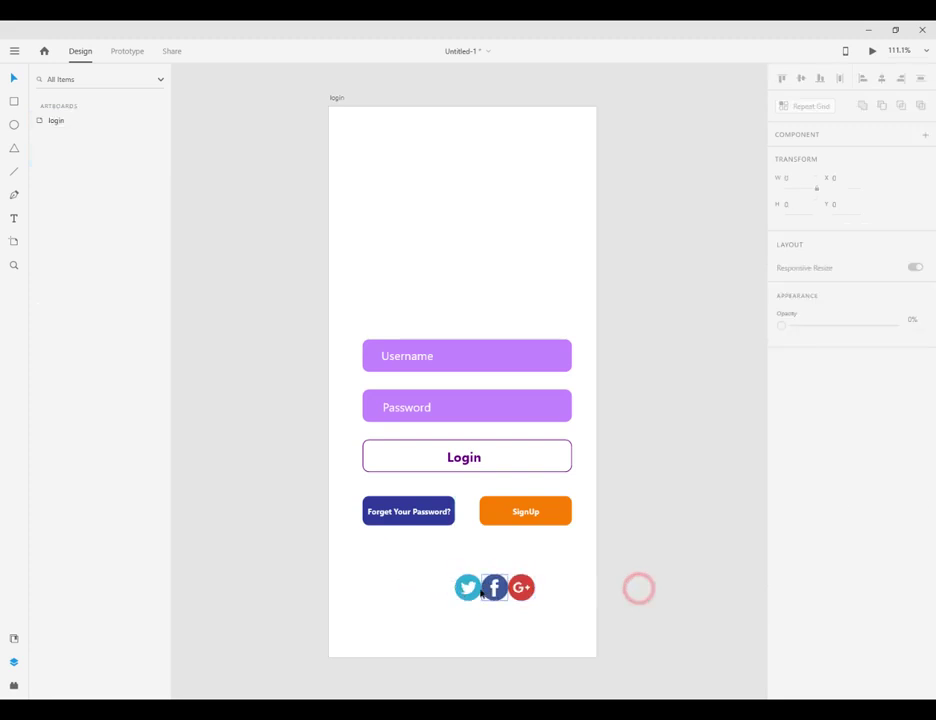
Space the icons in a row at Y 681, with twitter at X 111, facebook at X 194 and google at X 277.
click(466, 589)
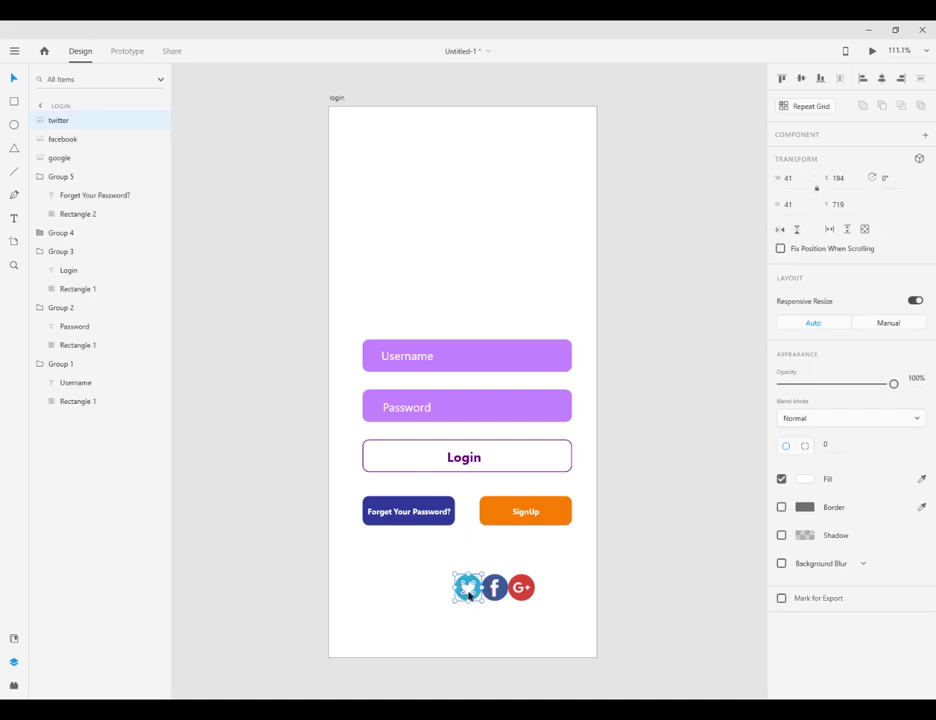
drag(469, 595, 416, 572)
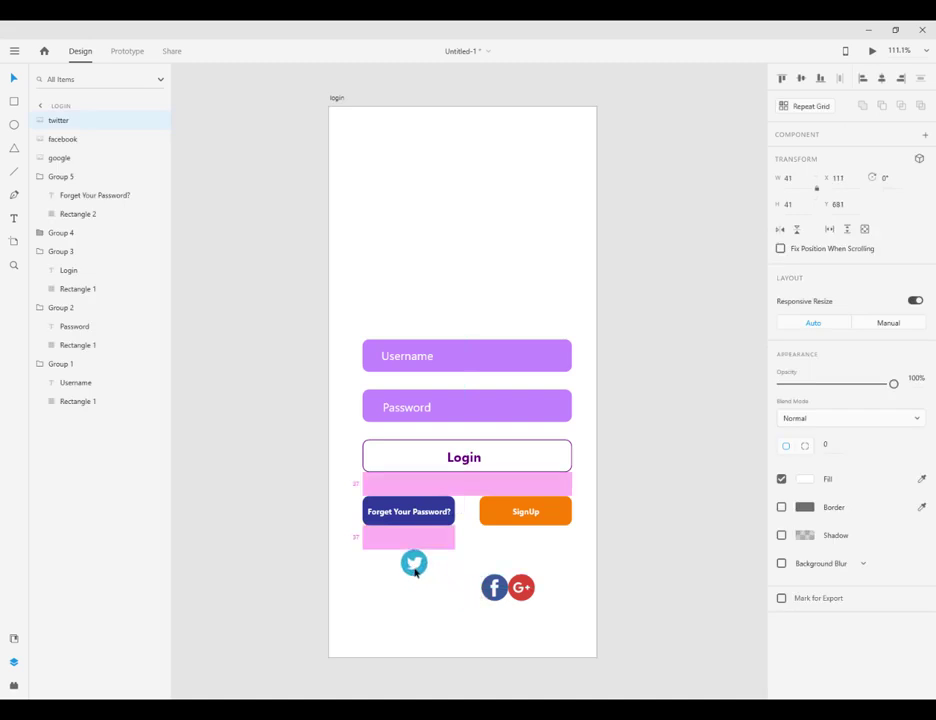
click(493, 588)
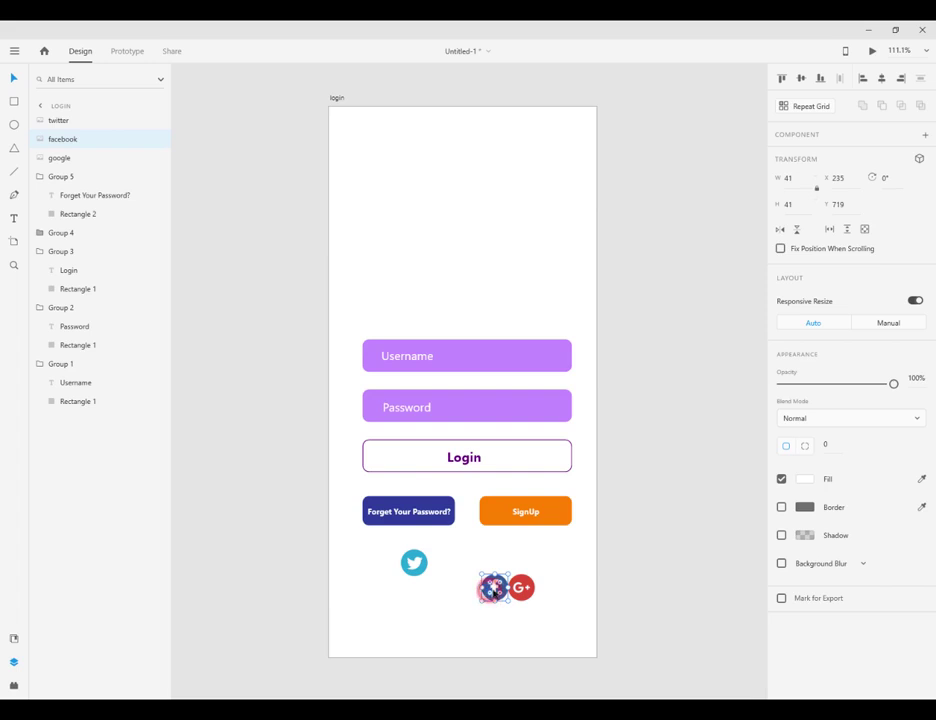
drag(493, 590, 467, 564)
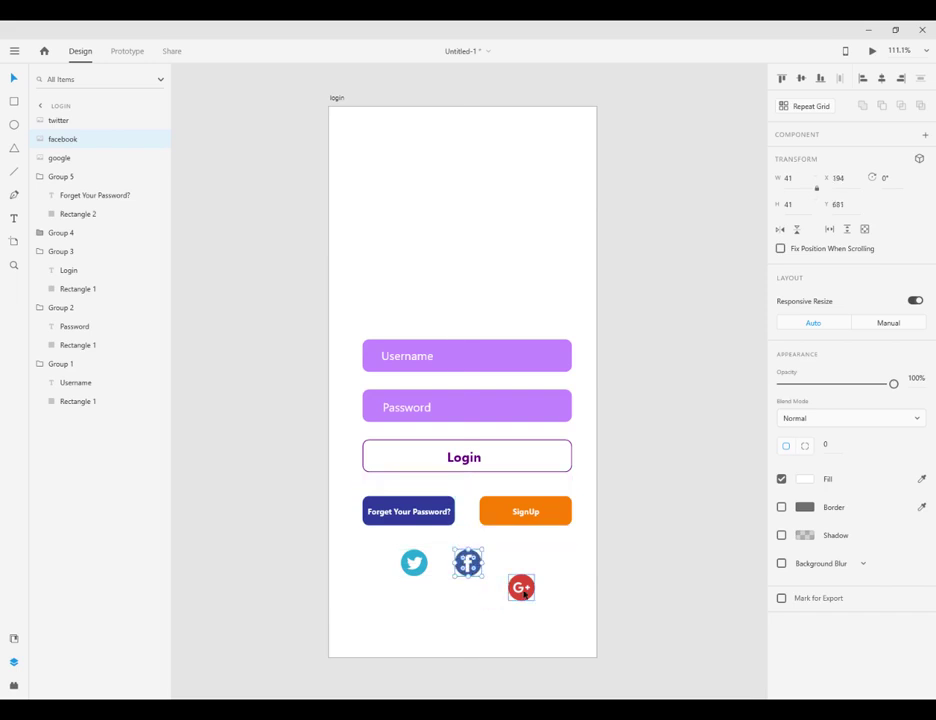
drag(524, 592, 522, 564)
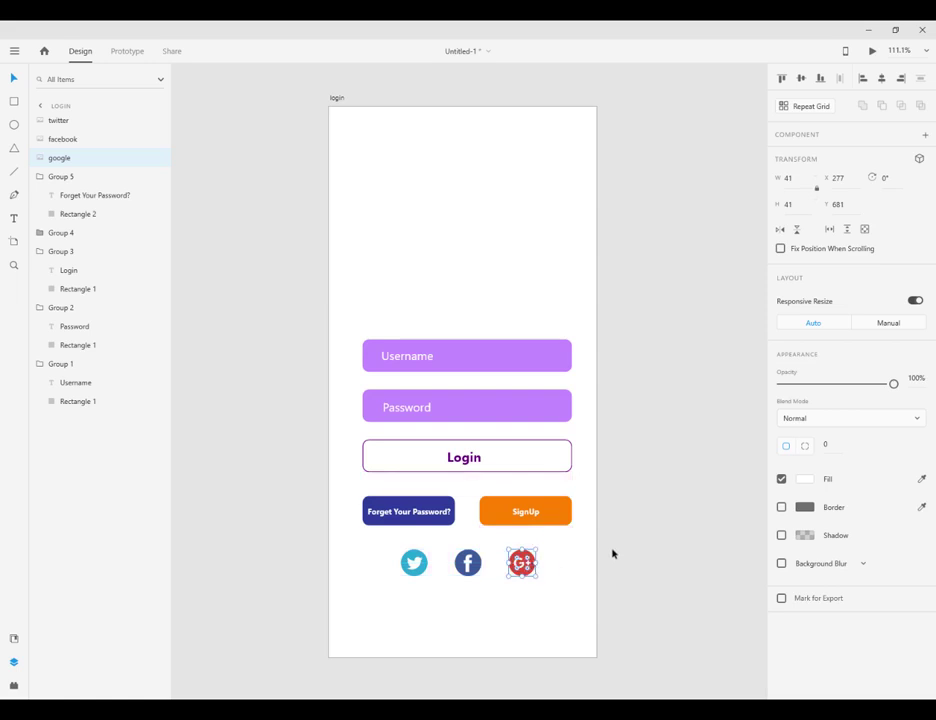
click(613, 553)
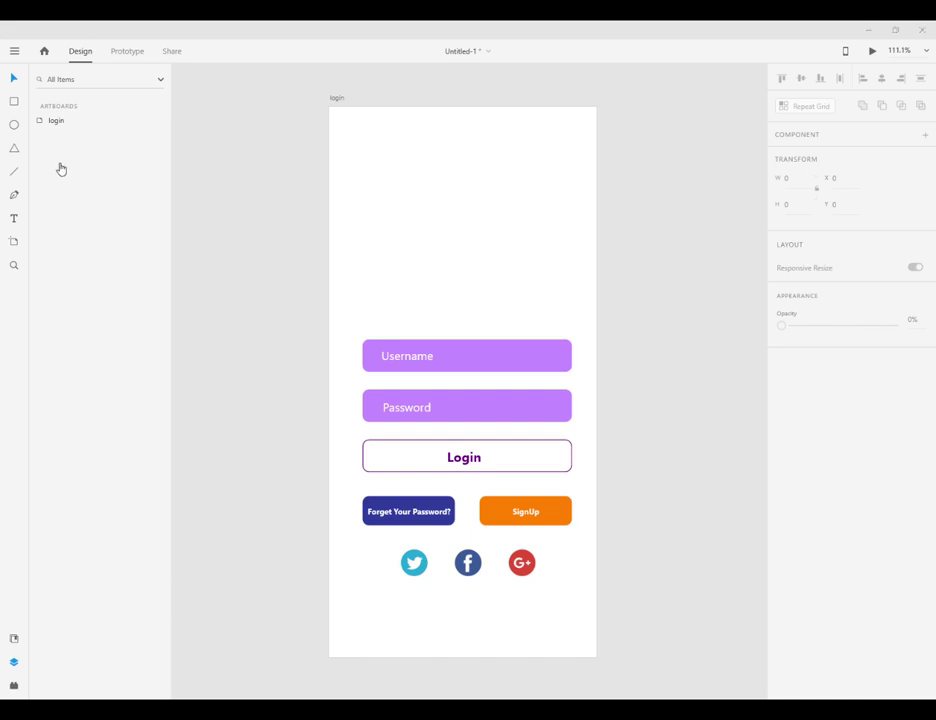
Draw a 412 × 278 rectangle across the top of the login artboard and remove its border.
click(15, 101)
mouse_move(327, 105)
mouse_down()
mouse_move(597, 270)
mouse_move(598, 288)
mouse_up()
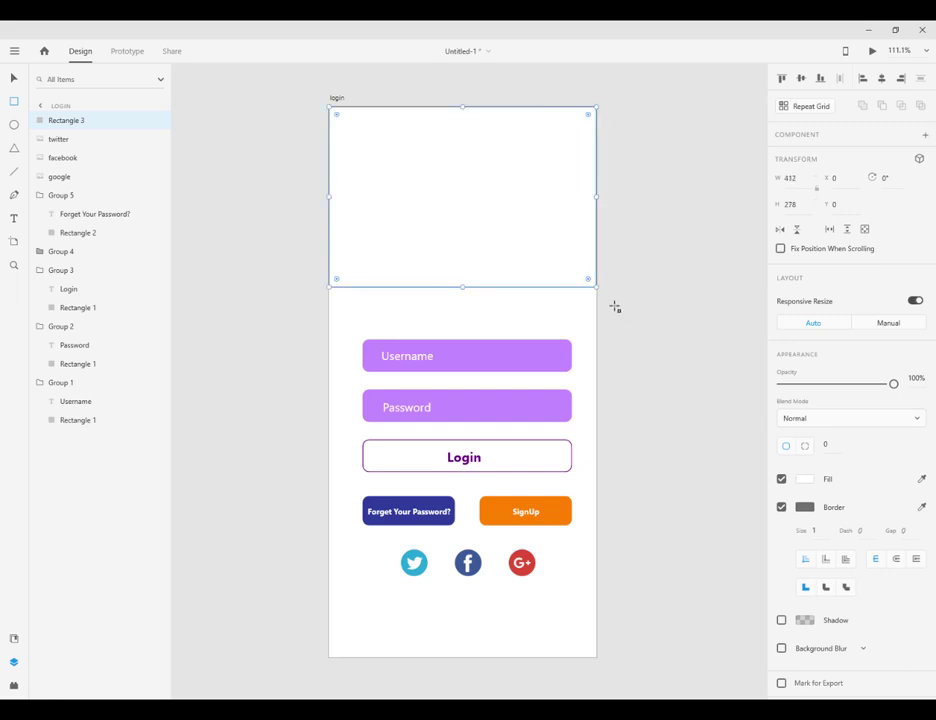
click(781, 507)
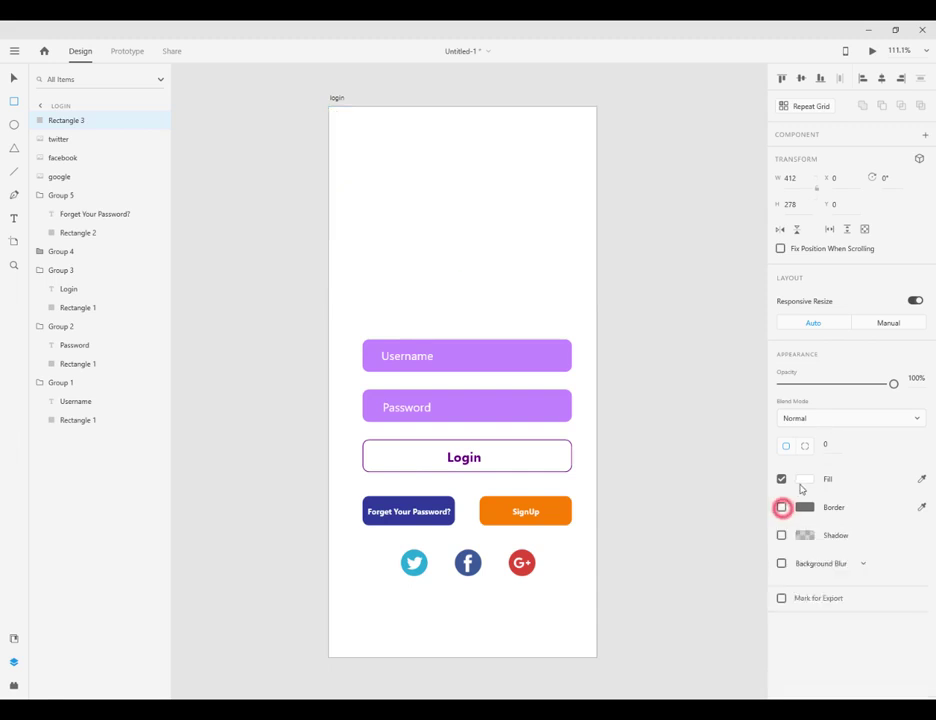
Give the header rectangle a linear gradient fill with its start stop set to #712BDC.
click(804, 479)
click(667, 400)
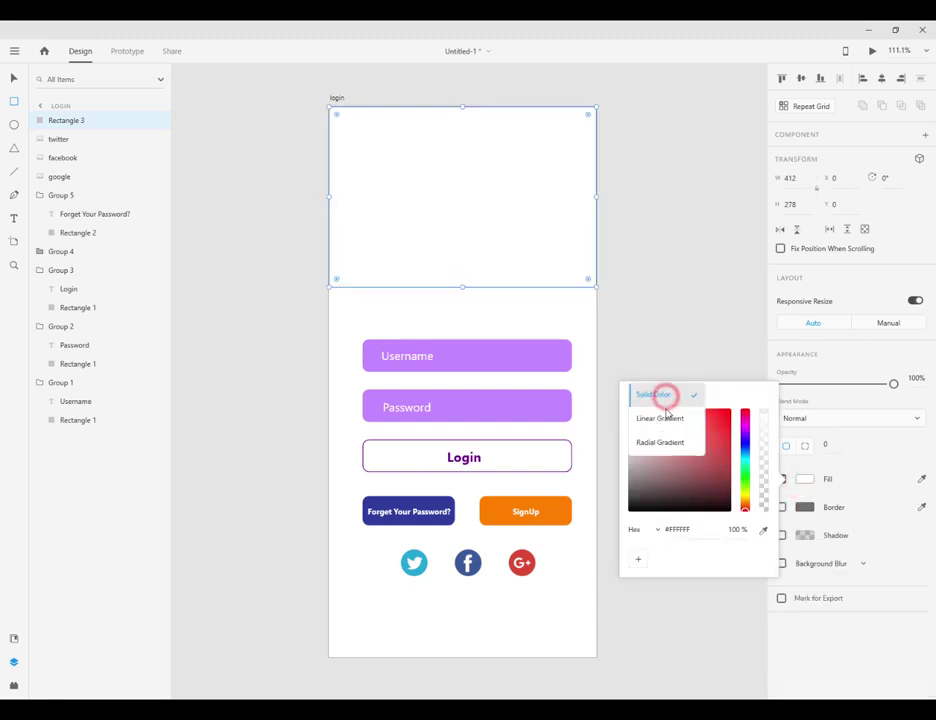
click(664, 414)
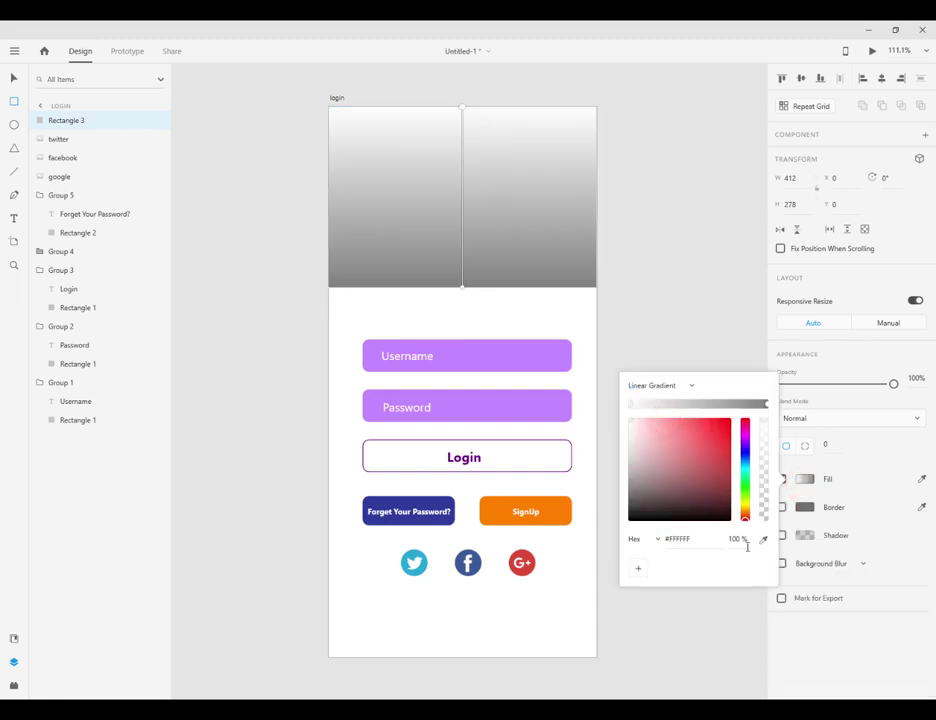
drag(702, 539, 648, 539)
key(BackSpace)
key(Return)
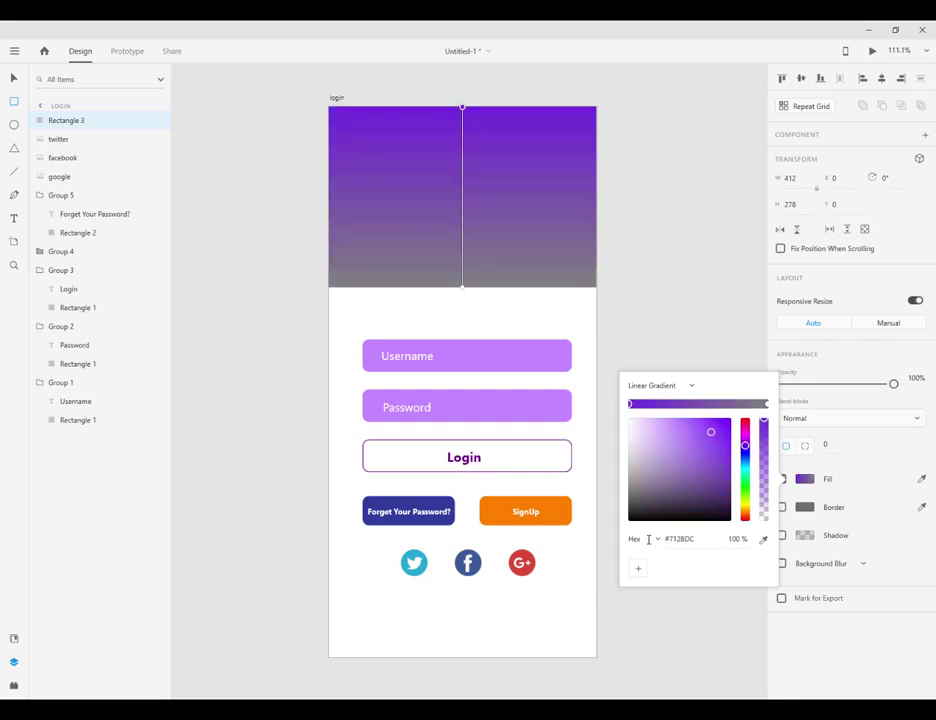
Set the header gradient's end stop to #B624E1 and run the gradient horizontally from the rectangle's left edge to its right edge.
click(767, 405)
click(702, 538)
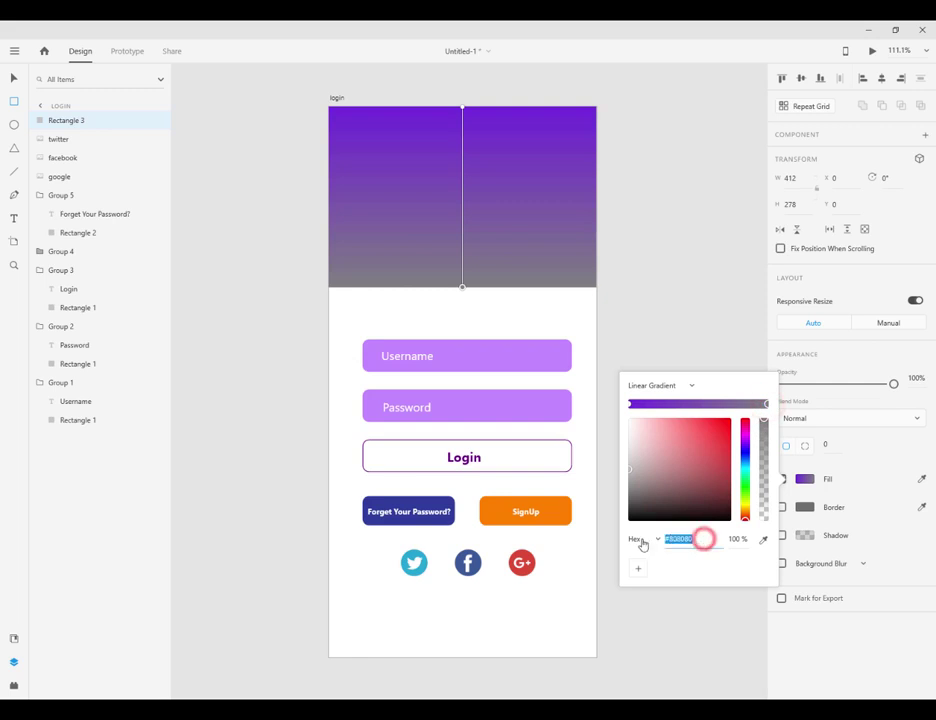
text(#)
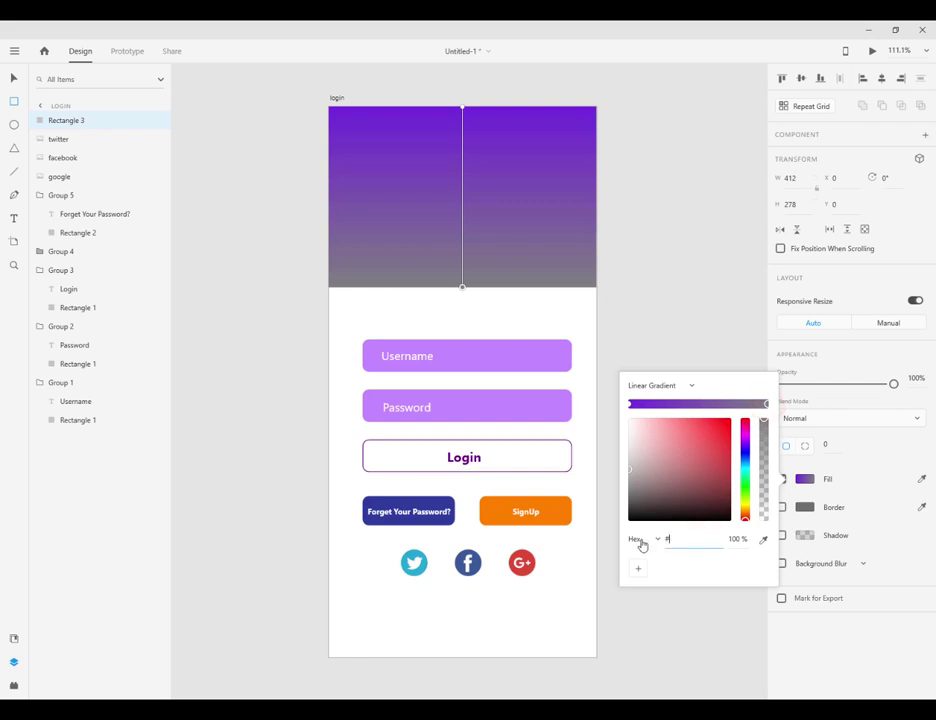
text(b624)
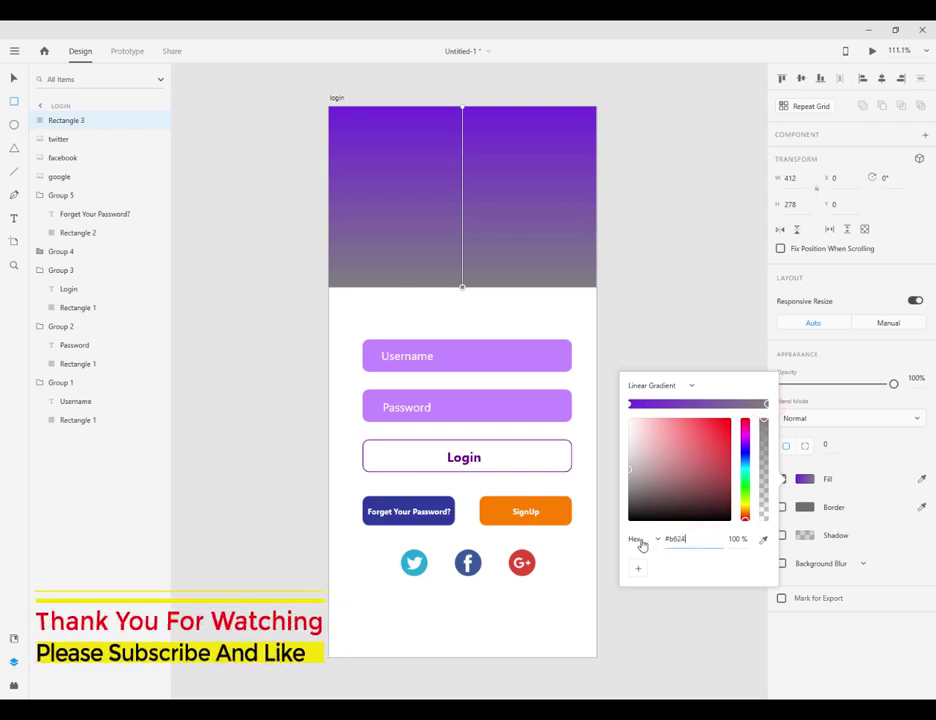
text(e1)
key(Return)
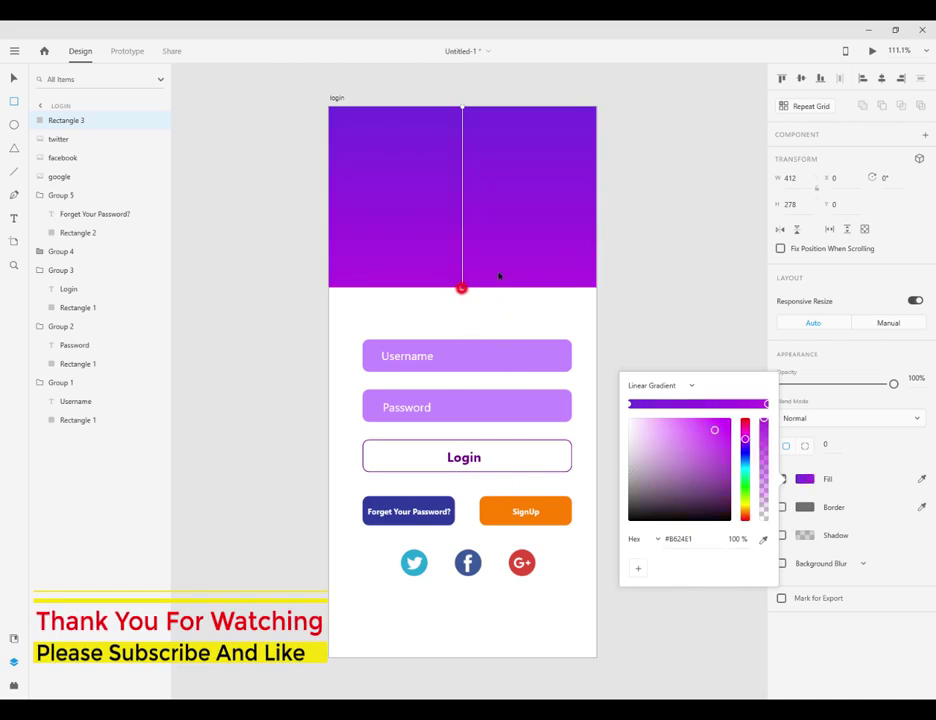
drag(462, 288, 596, 205)
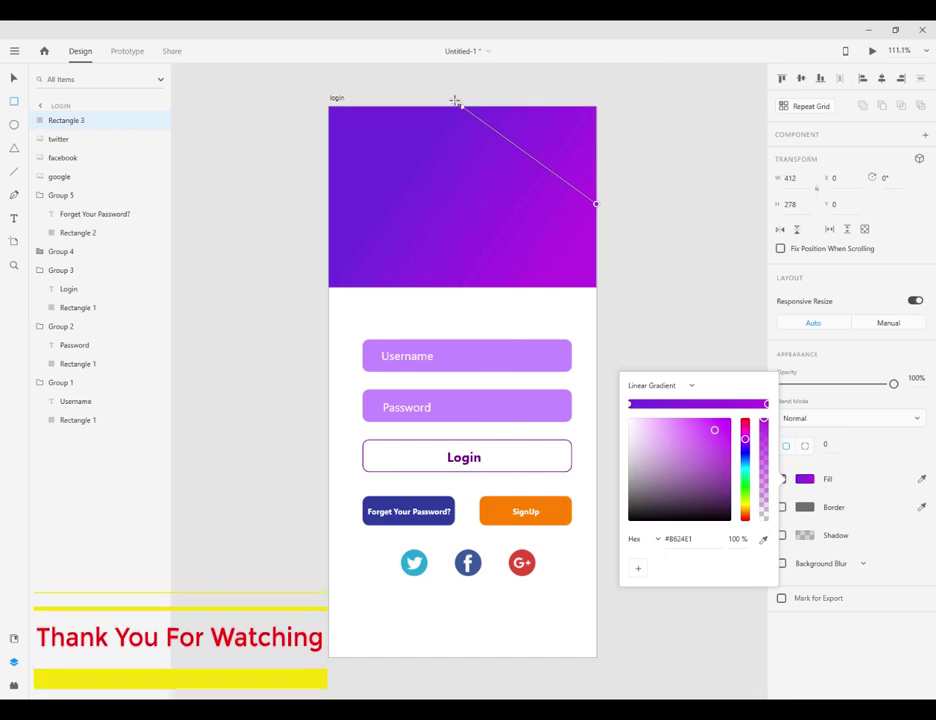
drag(456, 103, 330, 207)
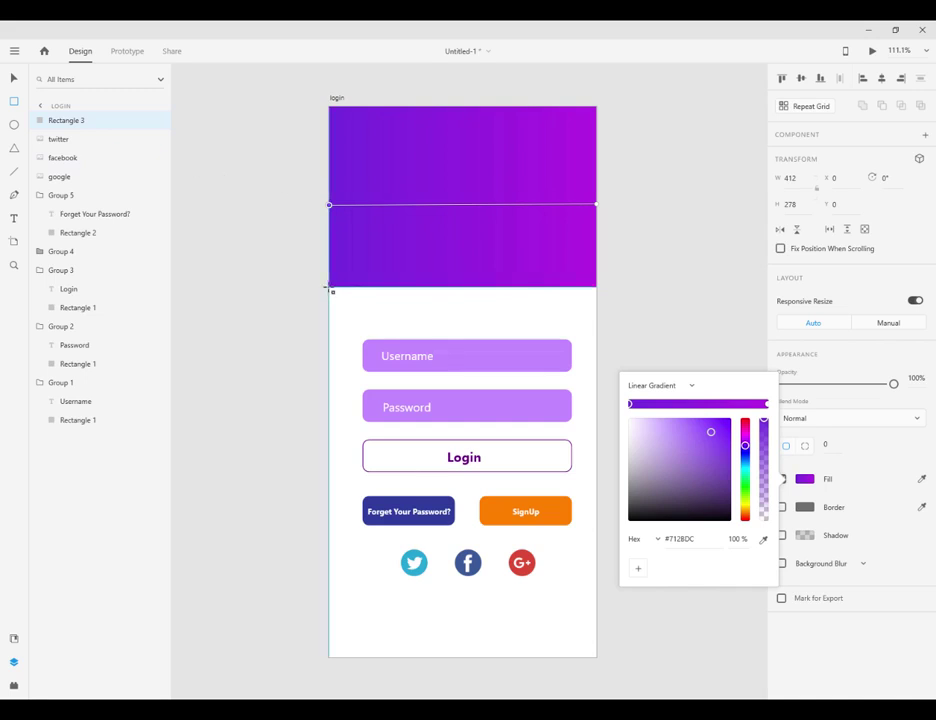
Draw a borderless 412 × 569 rectangle over the artboard area below the header and fill it with a linear gradient starting at #712BDC.
drag(329, 288, 596, 656)
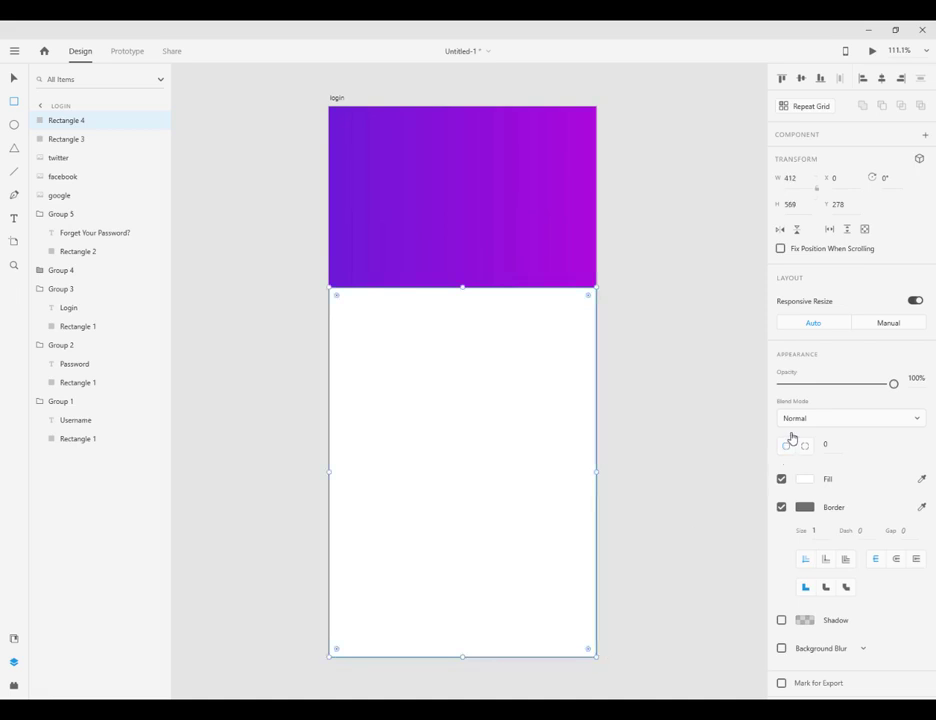
click(781, 507)
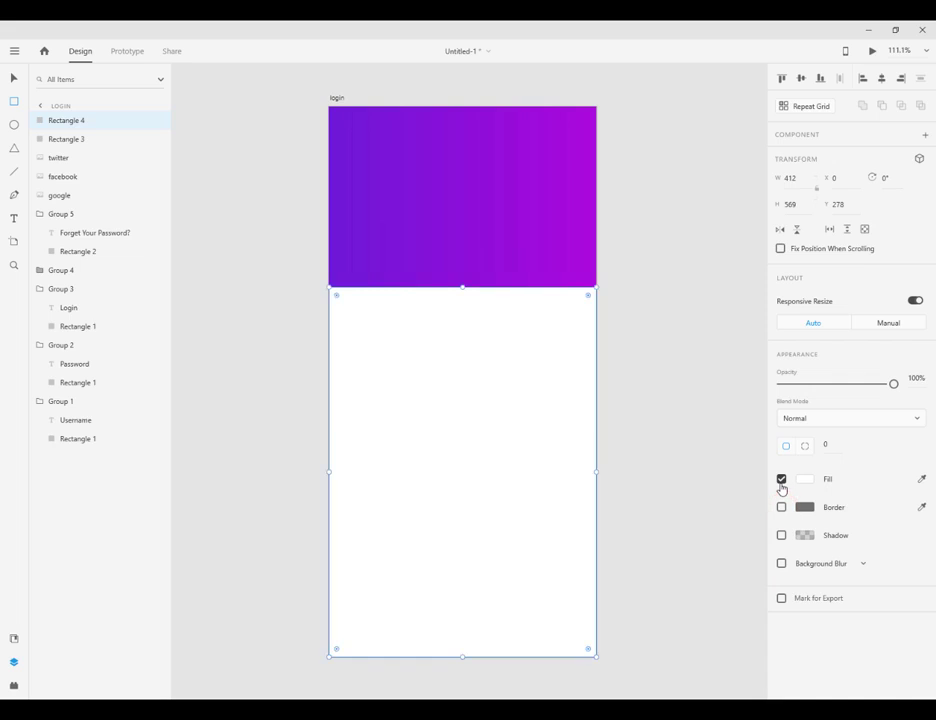
click(797, 484)
click(652, 393)
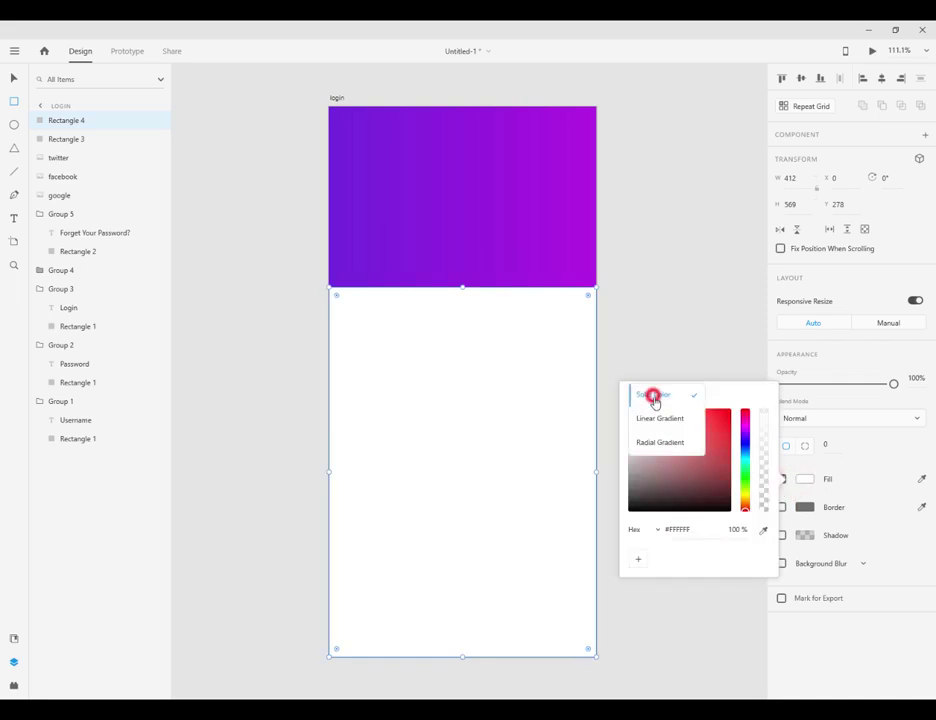
click(660, 421)
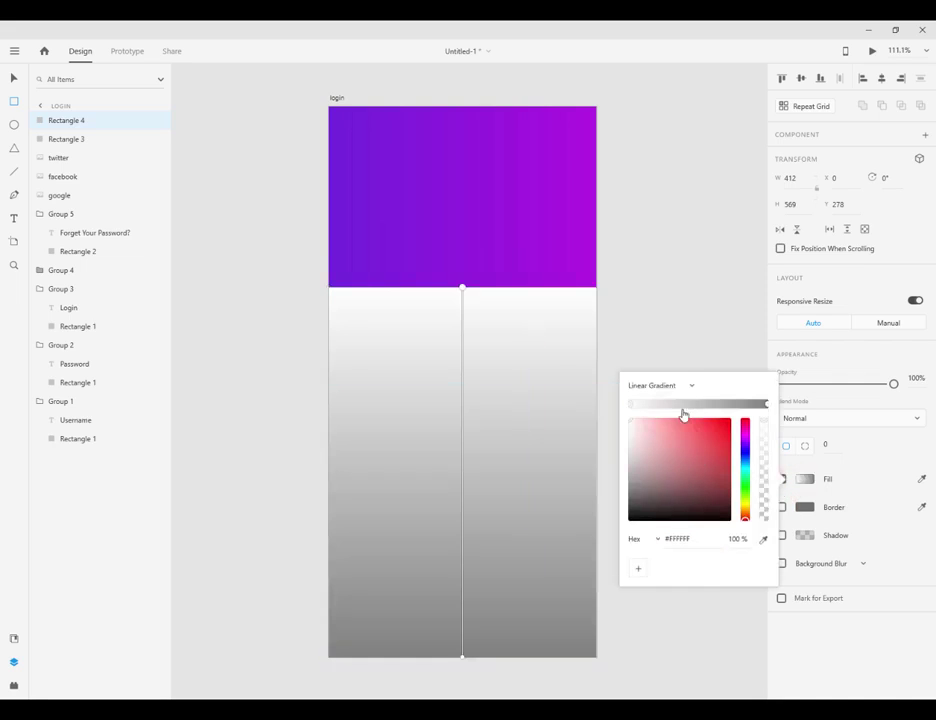
double_click(697, 538)
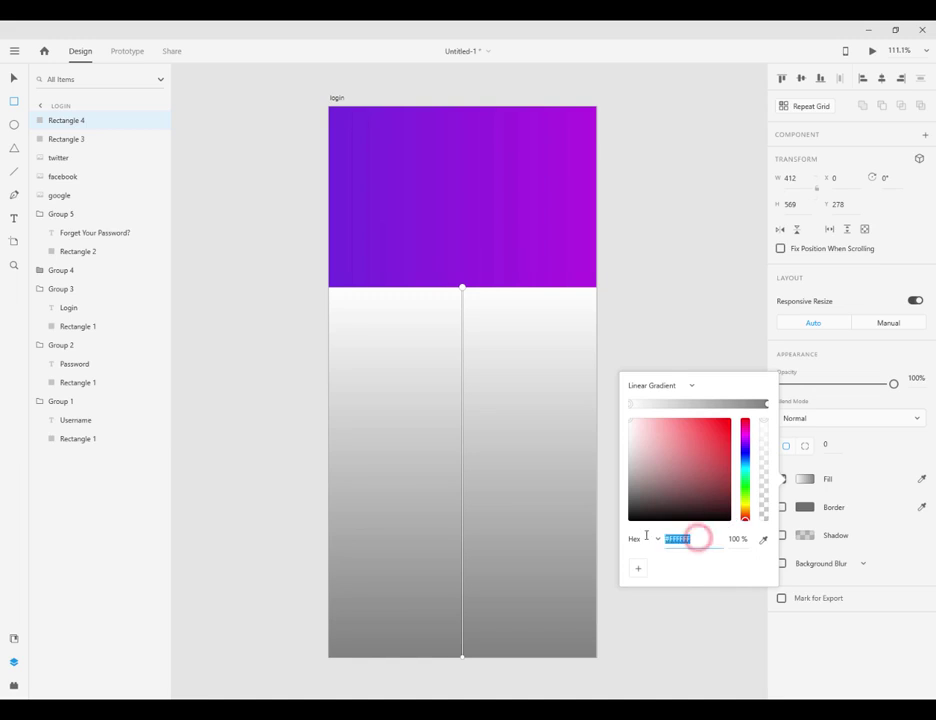
key(BackSpace)
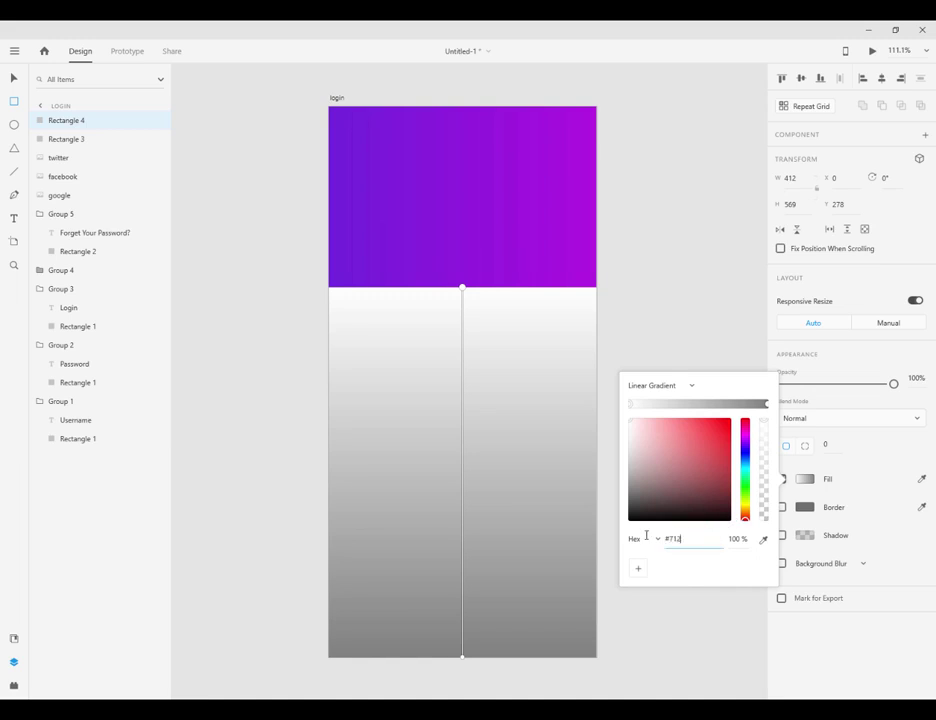
key(Return)
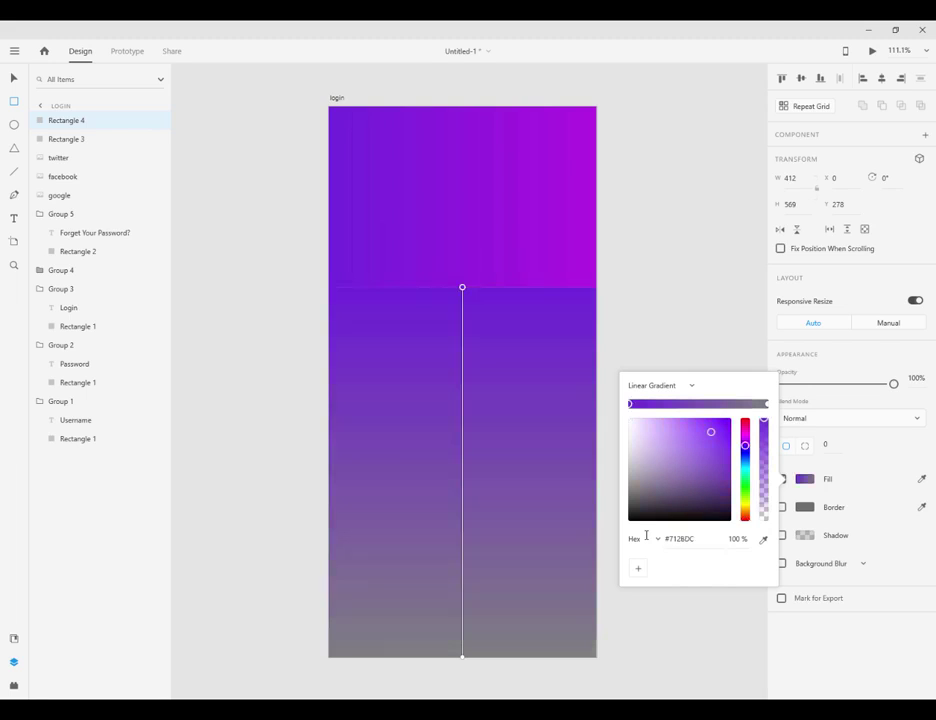
Set the end stop of the lower rectangle's gradient to #B624E1.
click(767, 405)
text(#b62)
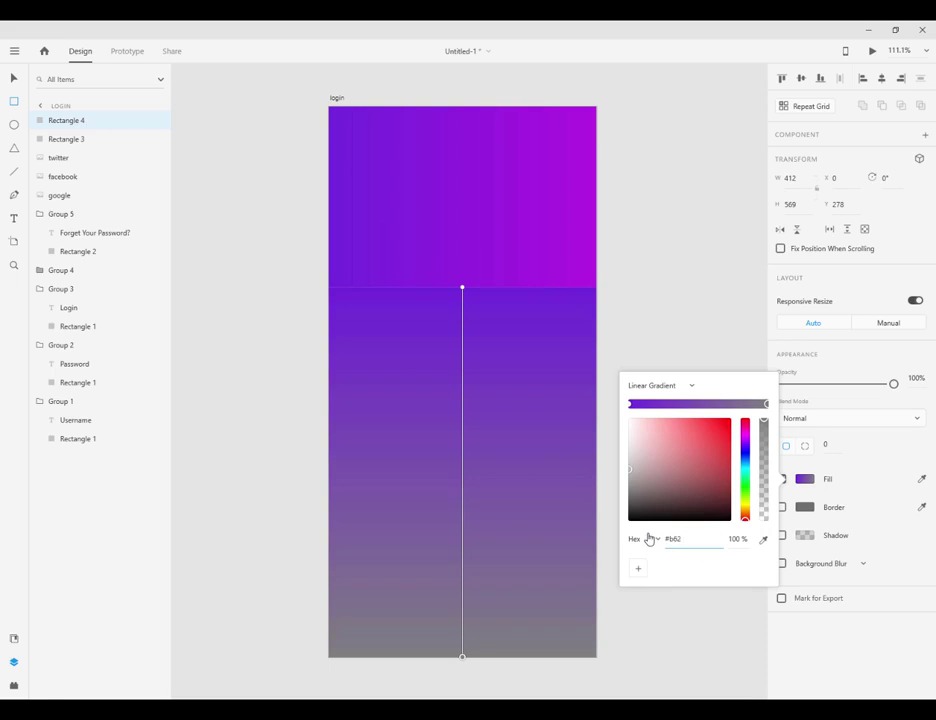
text(0b62e1)
key(Return)
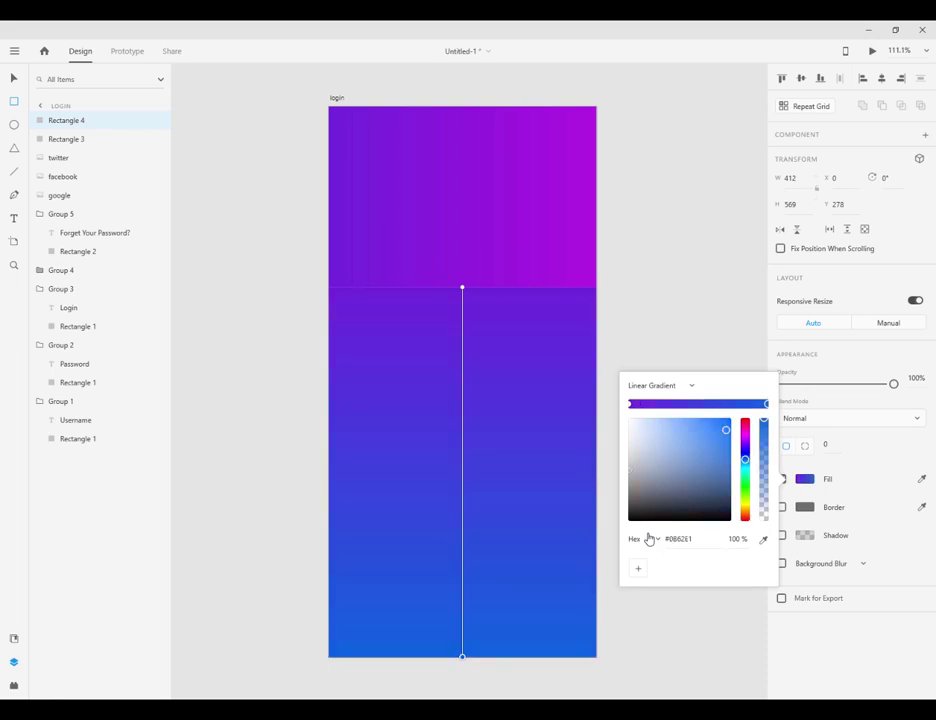
click(699, 540)
click(693, 539)
click(698, 539)
text(b624e1)
key(Return)
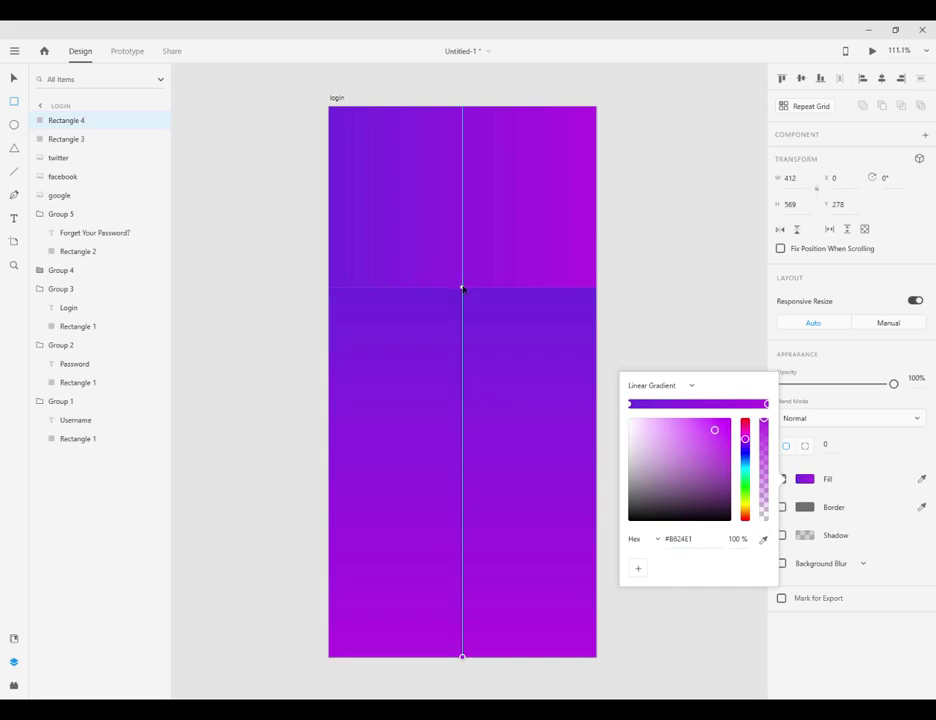
Run the lower rectangle's gradient horizontally from its left edge to its right edge.
click(462, 289)
drag(462, 289, 330, 513)
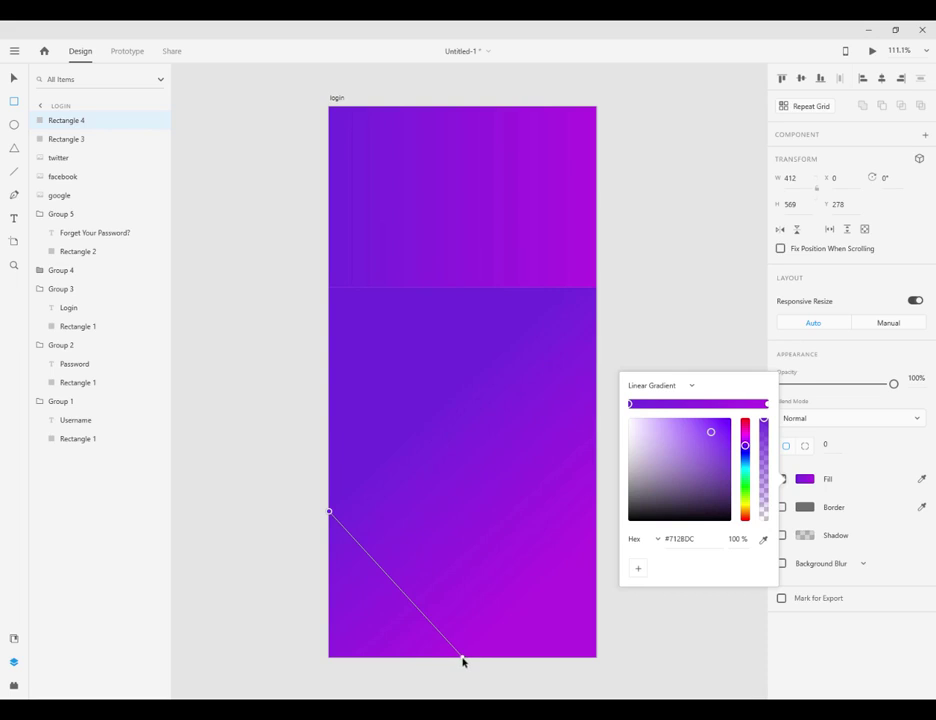
drag(462, 661, 596, 513)
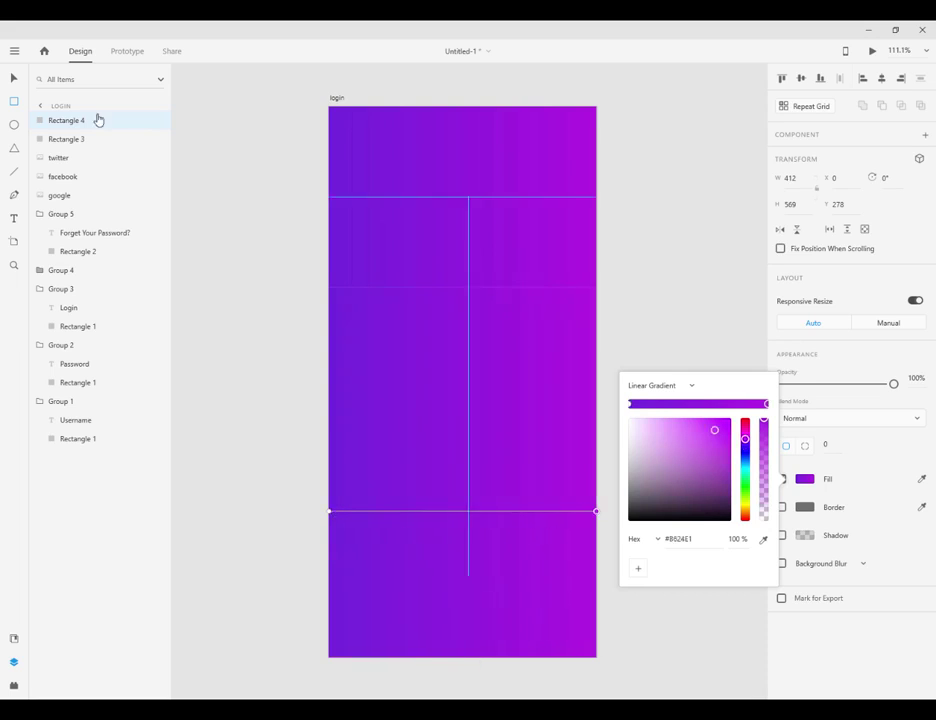
Round only the header rectangle's bottom-left corner to 100 and unite it with the lower rectangle into one shape.
click(14, 77)
click(455, 208)
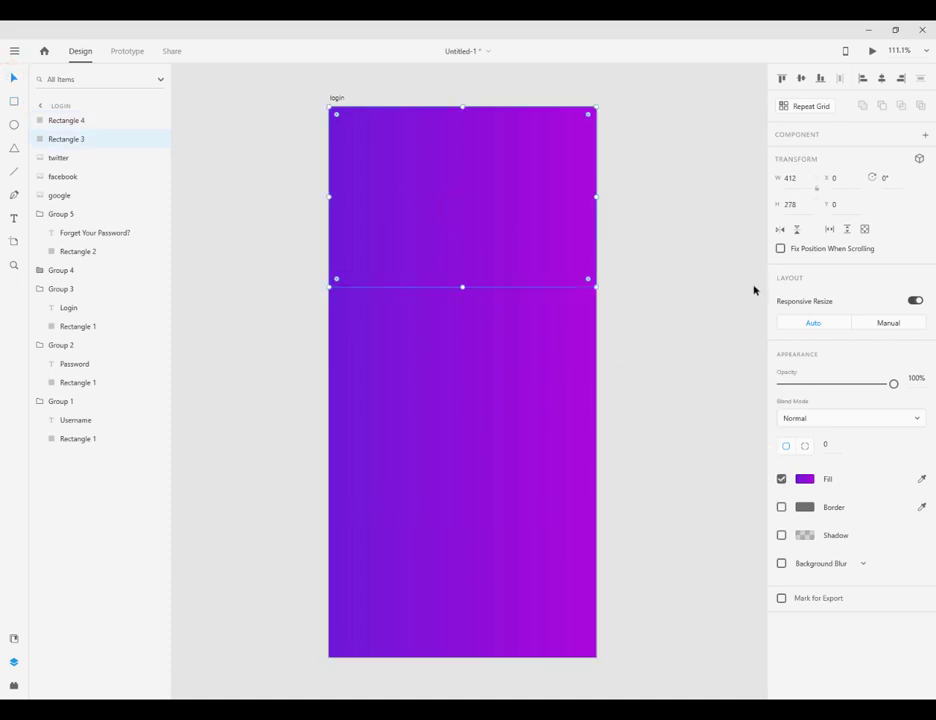
click(805, 446)
click(912, 443)
text(100)
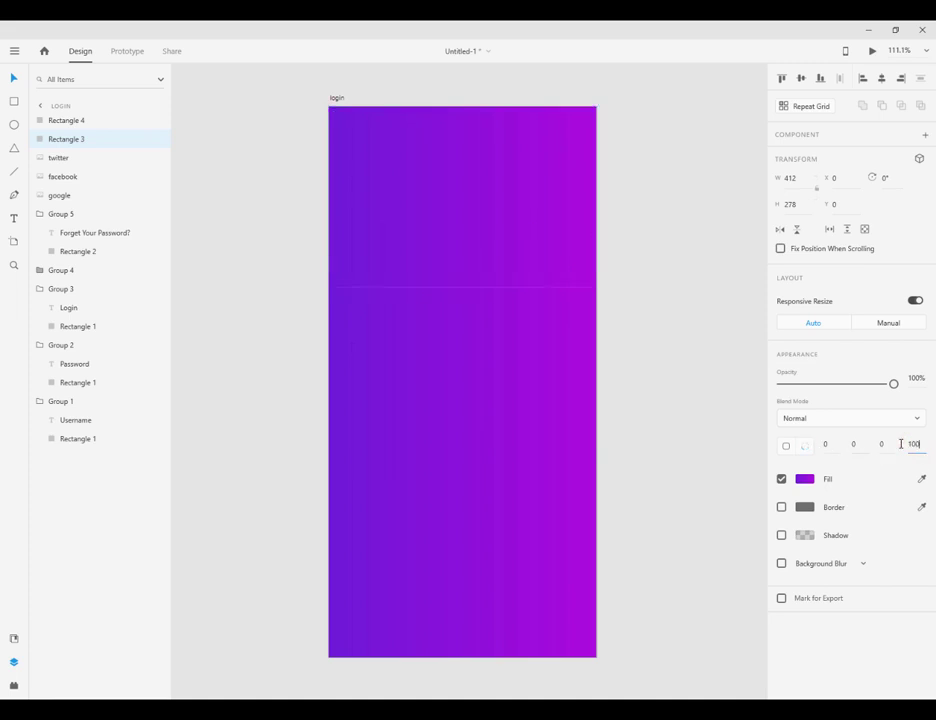
key(Return)
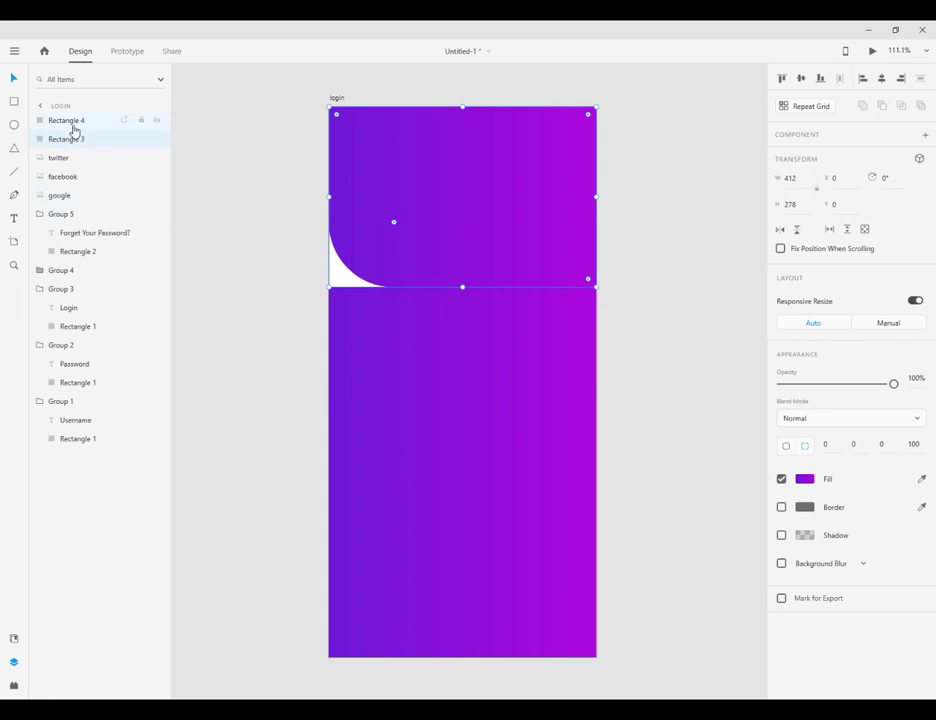
shift+click(73, 127)
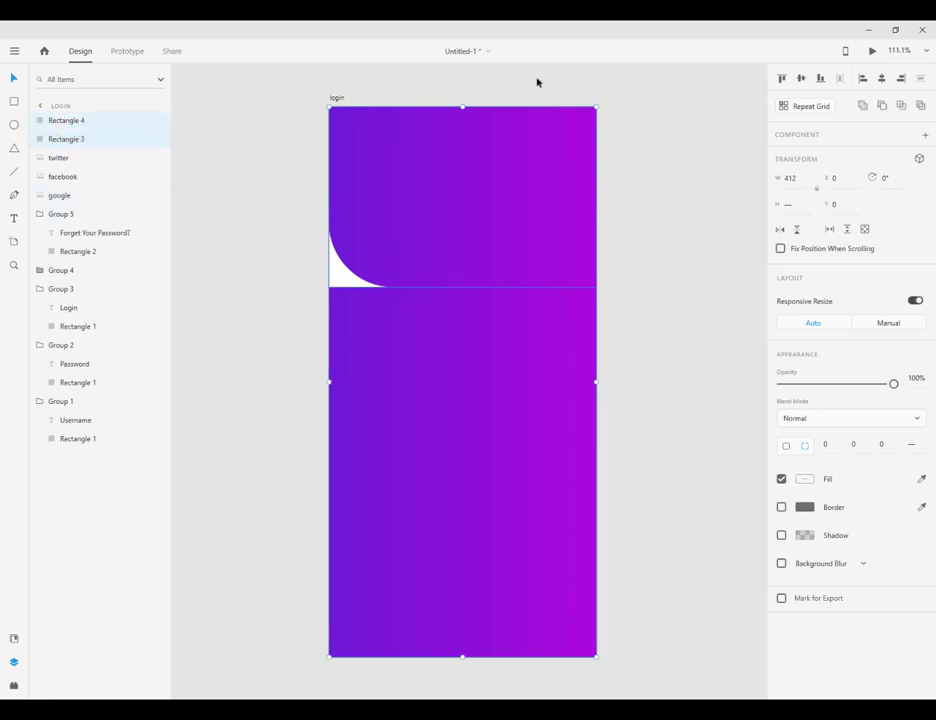
click(863, 107)
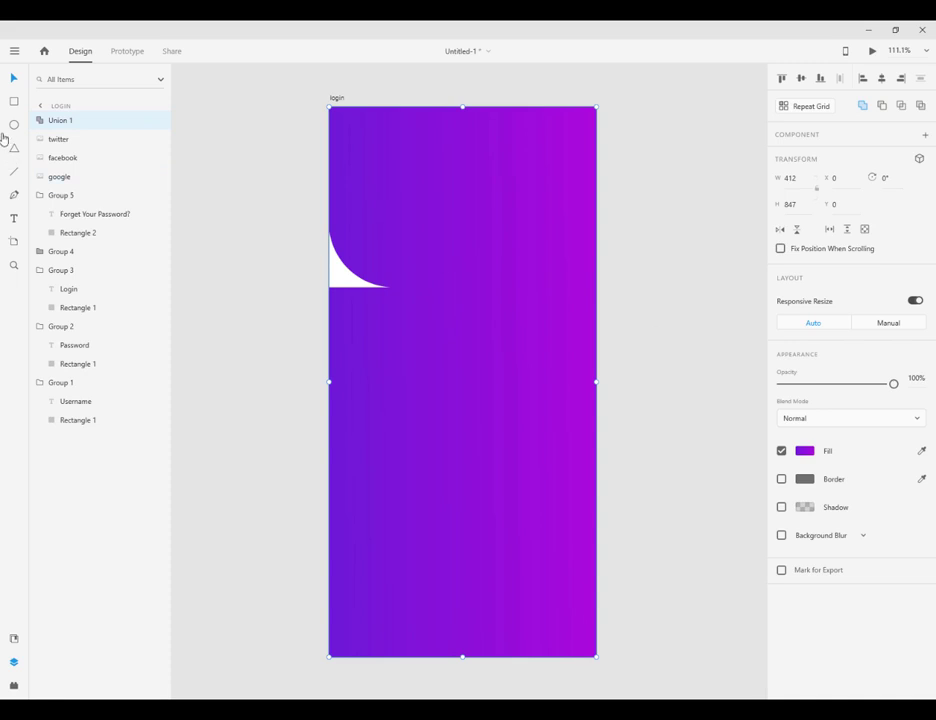
Draw a white 412 × 569 rectangle from Y 278 to the artboard's bottom and remove its border.
click(14, 101)
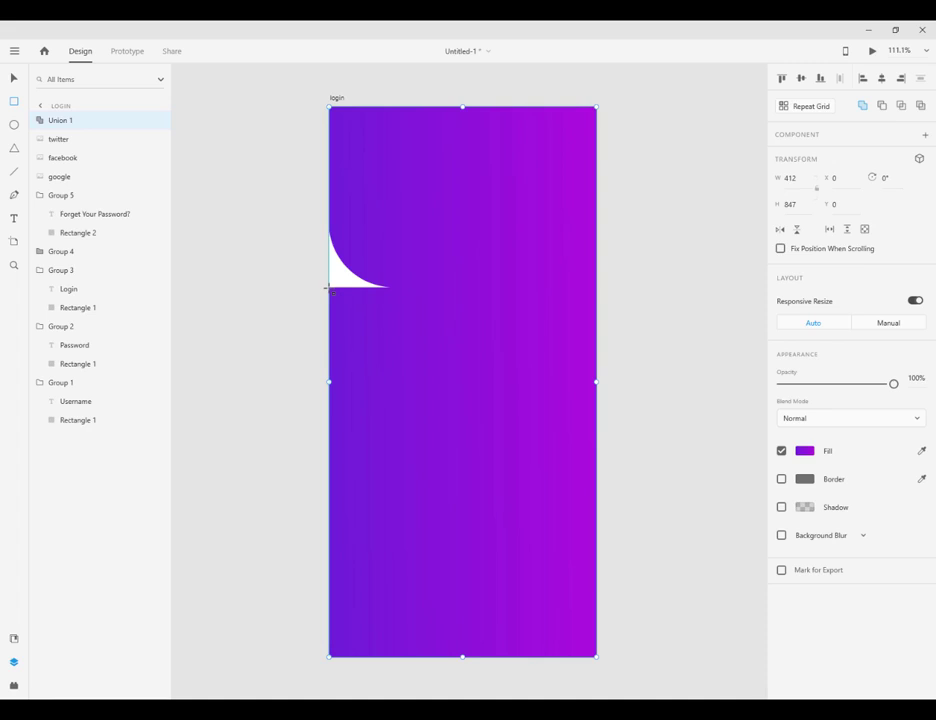
drag(329, 288, 597, 657)
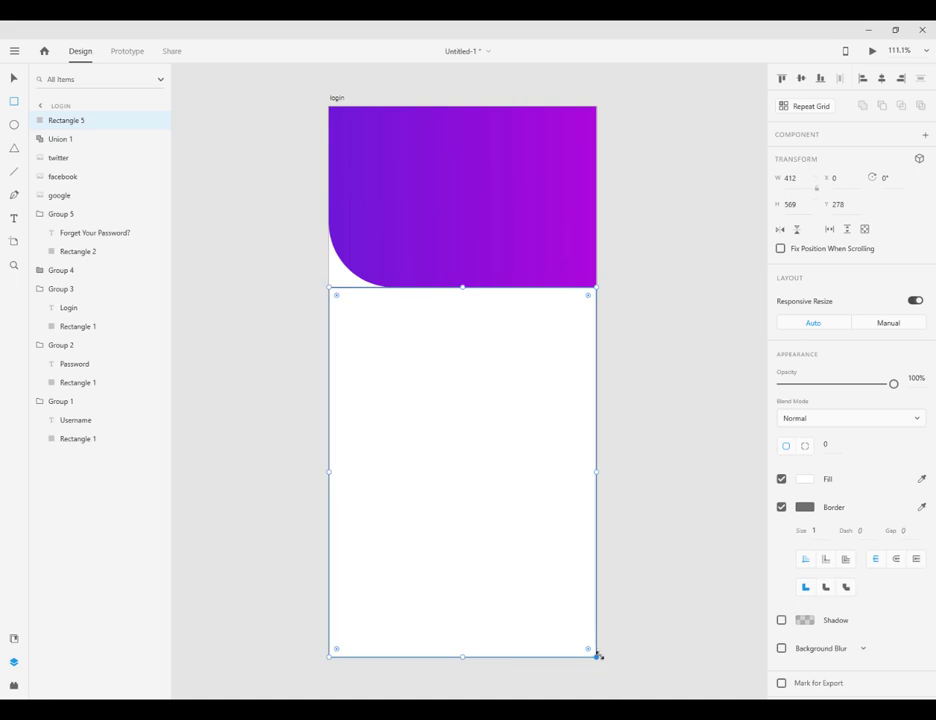
click(782, 508)
Round the white rectangle's top-right and bottom-right corners to 100 each.
click(805, 445)
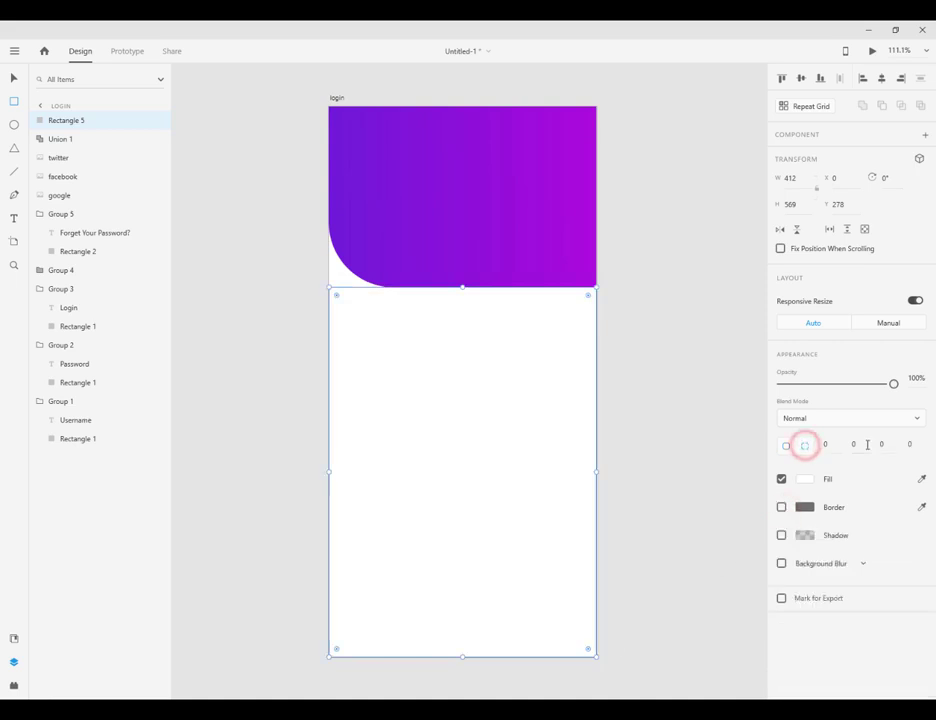
click(856, 444)
text(100)
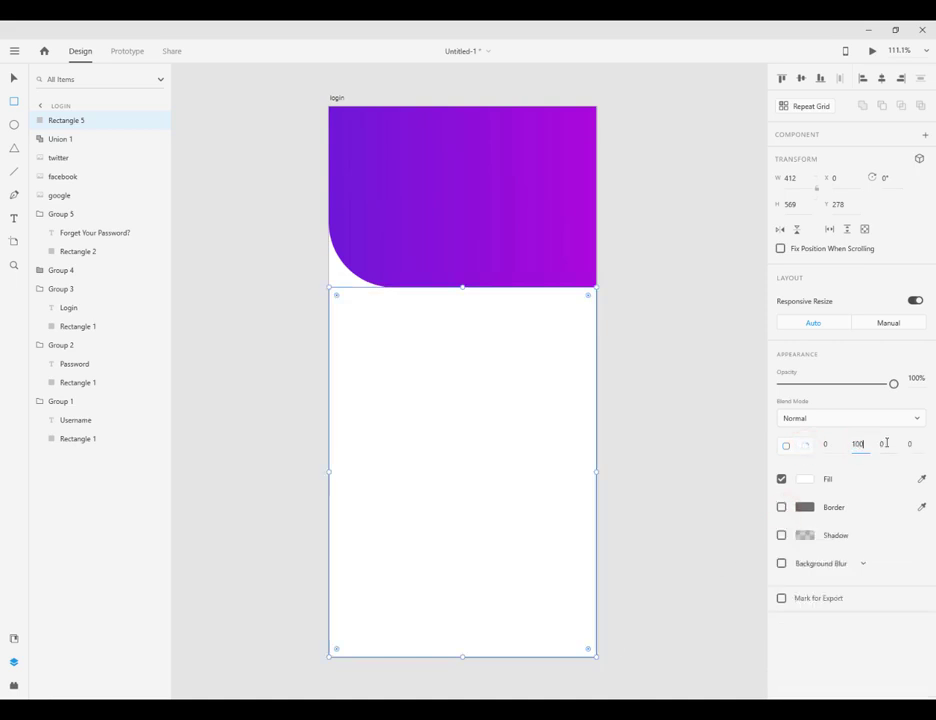
click(885, 444)
text(100)
key(Return)
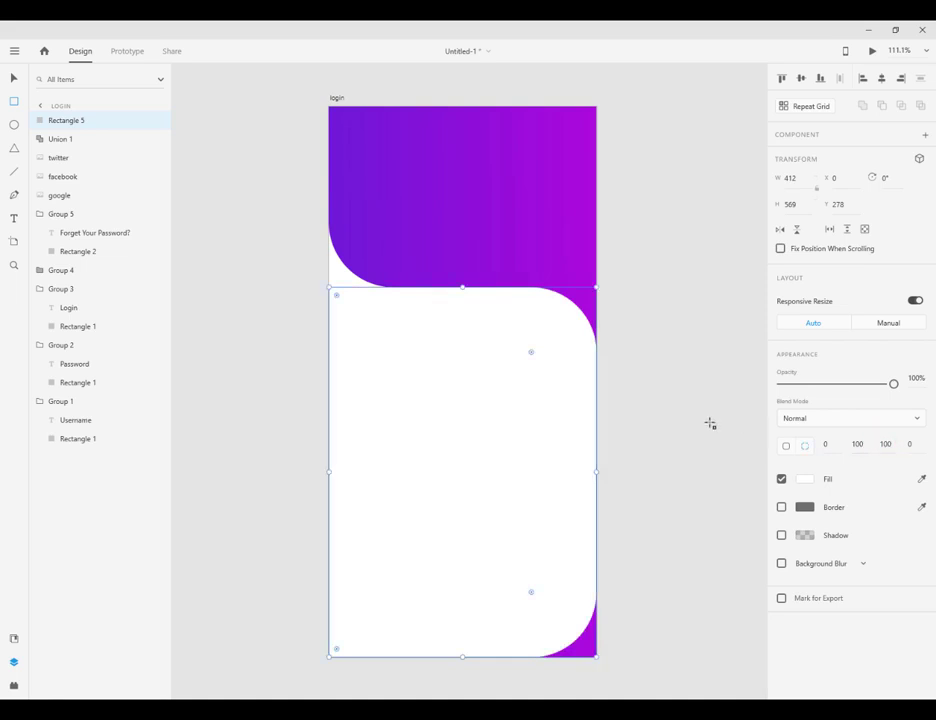
Move the white rectangle and the united gradient shape beneath all other layers of the login artboard.
click(14, 79)
shift+click(63, 137)
drag(69, 124, 33, 468)
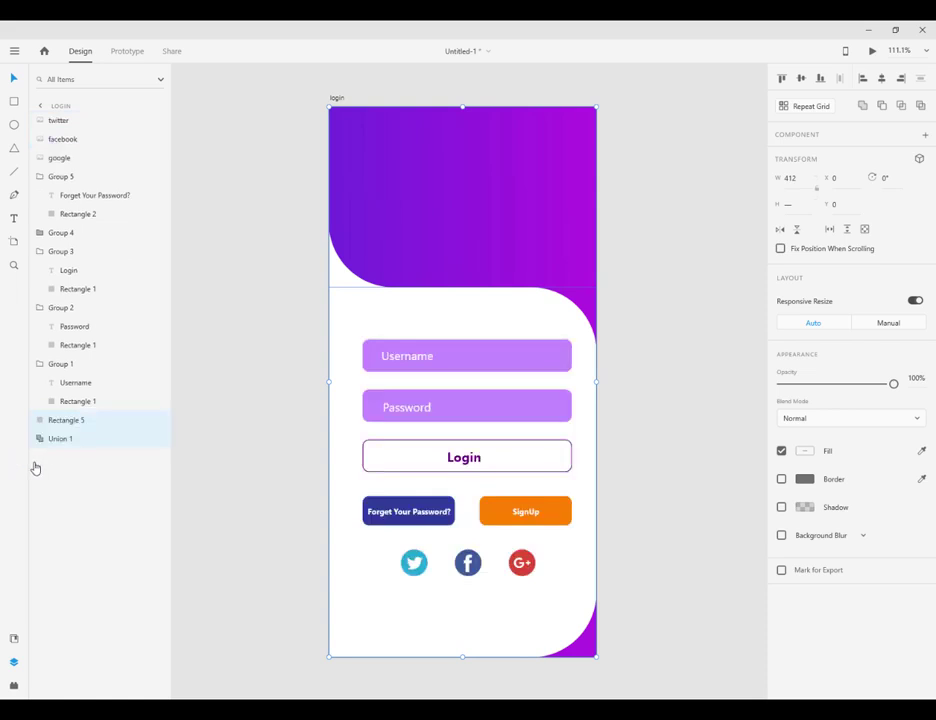
click(234, 430)
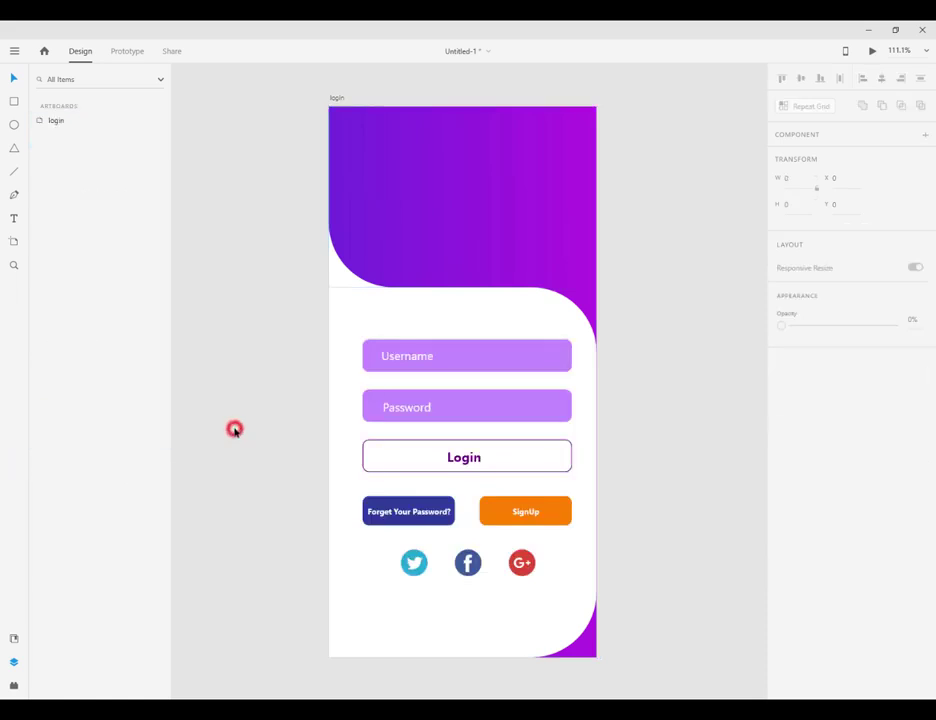
Draw a near-circular ellipse of about 180 × 184 in the purple header and remove its border.
click(14, 124)
drag(410, 146, 525, 265)
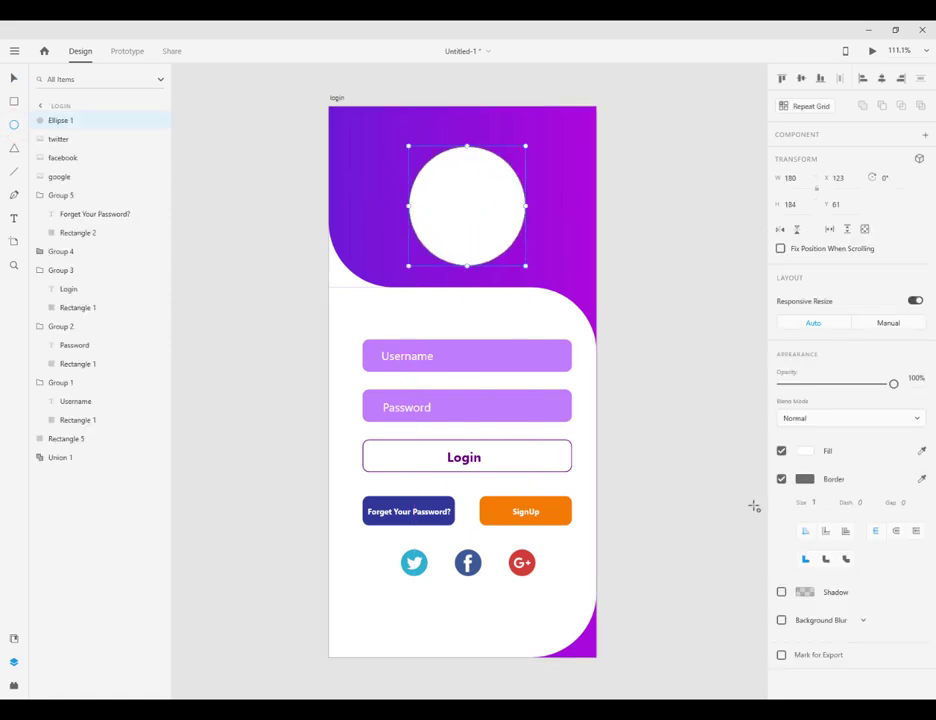
click(781, 479)
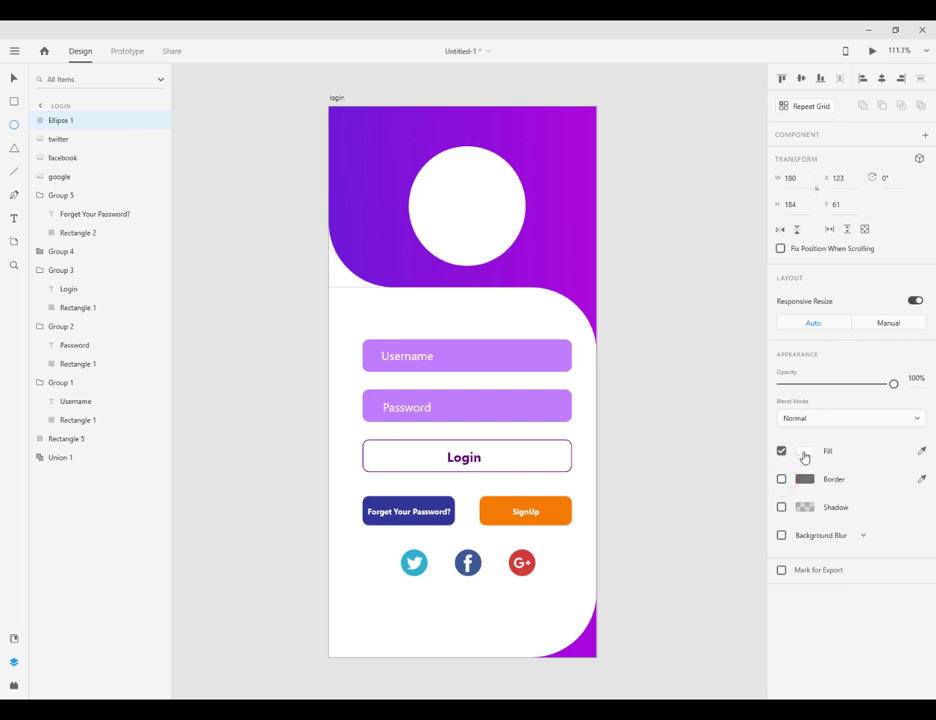
Reduce the opacity of the ellipse's white fill to 15% and move the ellipse to X 116, Y 28.
click(803, 450)
click(765, 467)
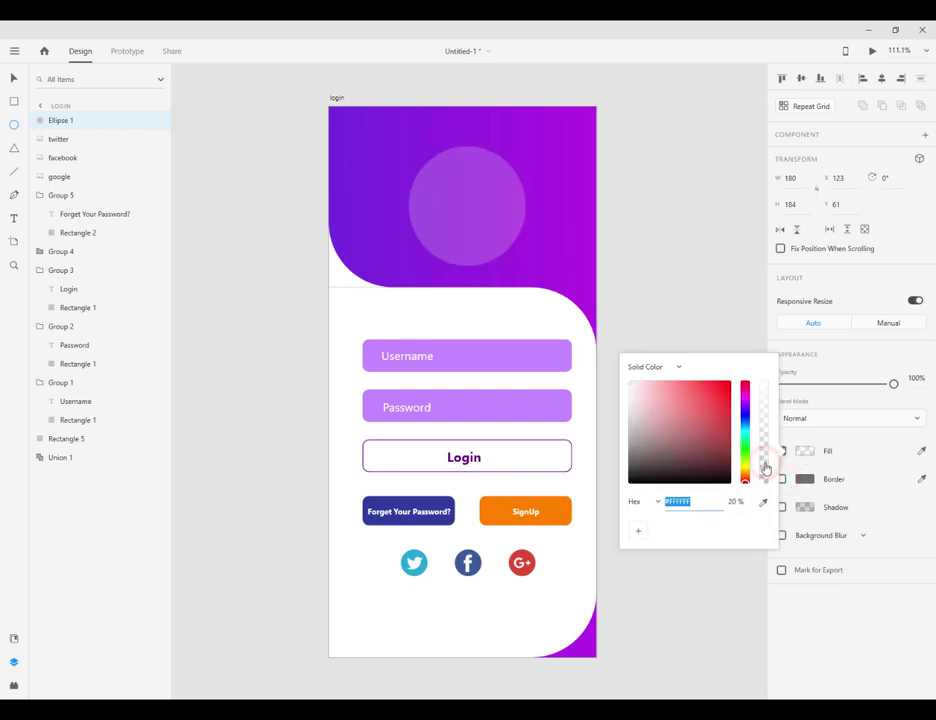
drag(765, 467, 766, 472)
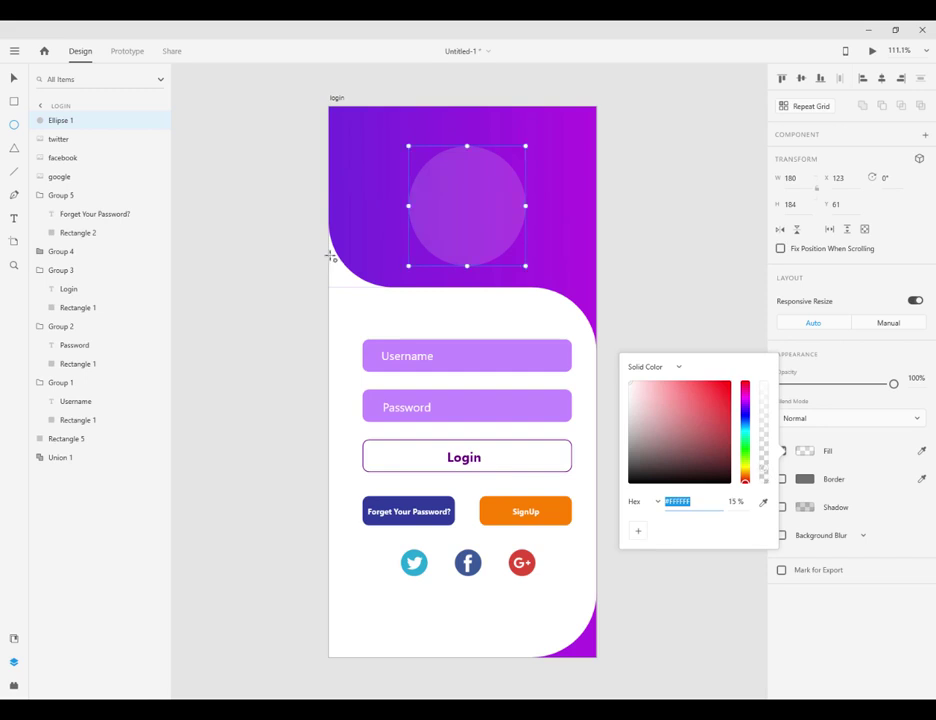
click(13, 77)
drag(472, 229, 466, 208)
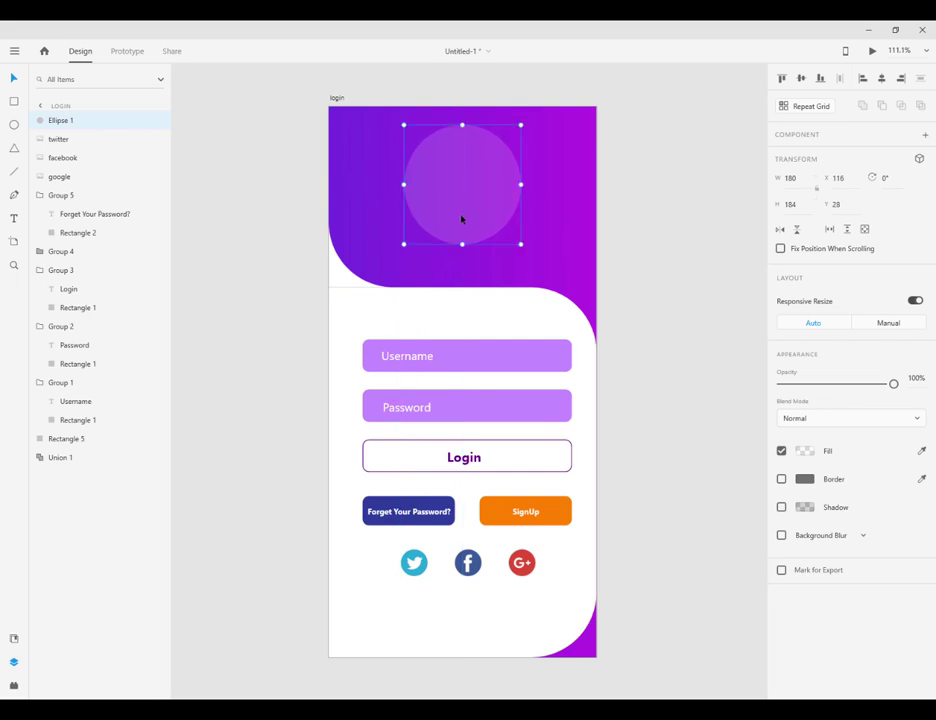
Duplicate the translucent header circle, shrink the copy to about 143 × 143, and center it inside the original at X 135, Y 49.
right_click(464, 208)
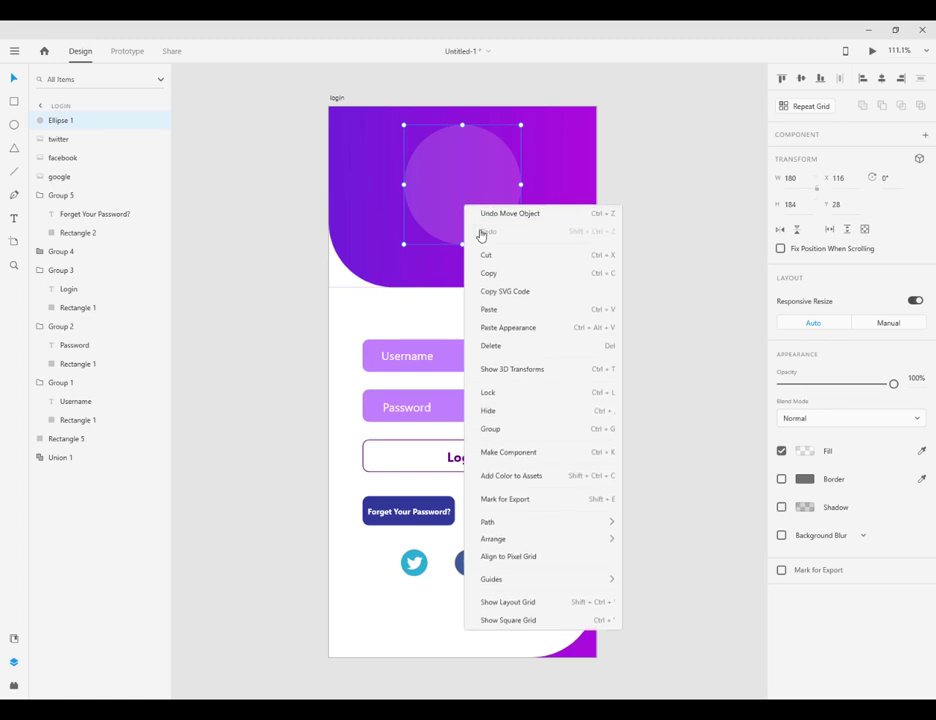
click(487, 273)
right_click(640, 190)
click(654, 236)
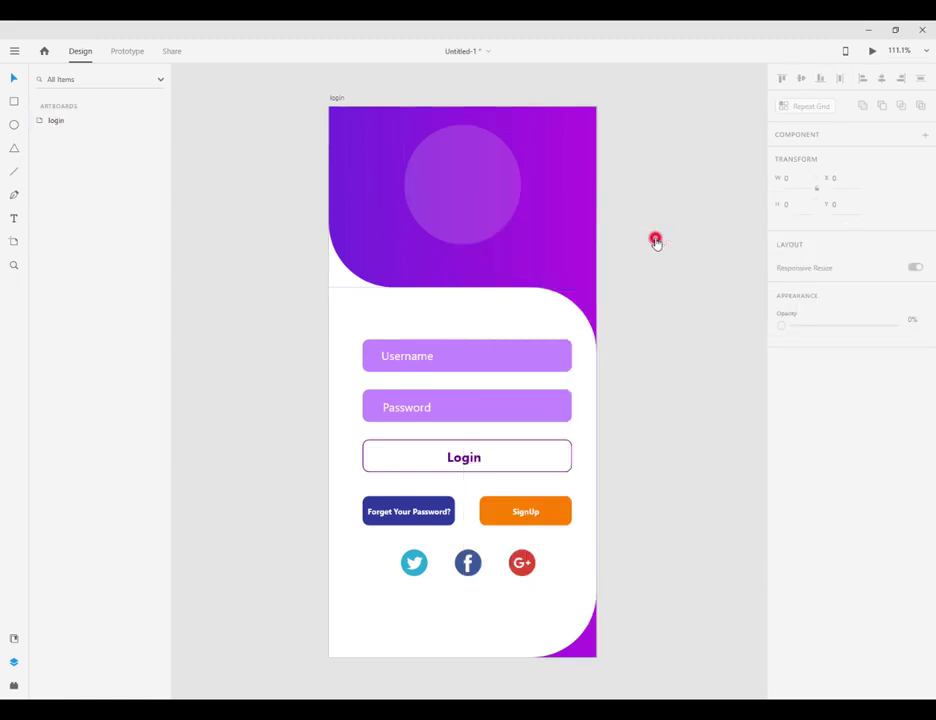
drag(519, 246, 468, 189)
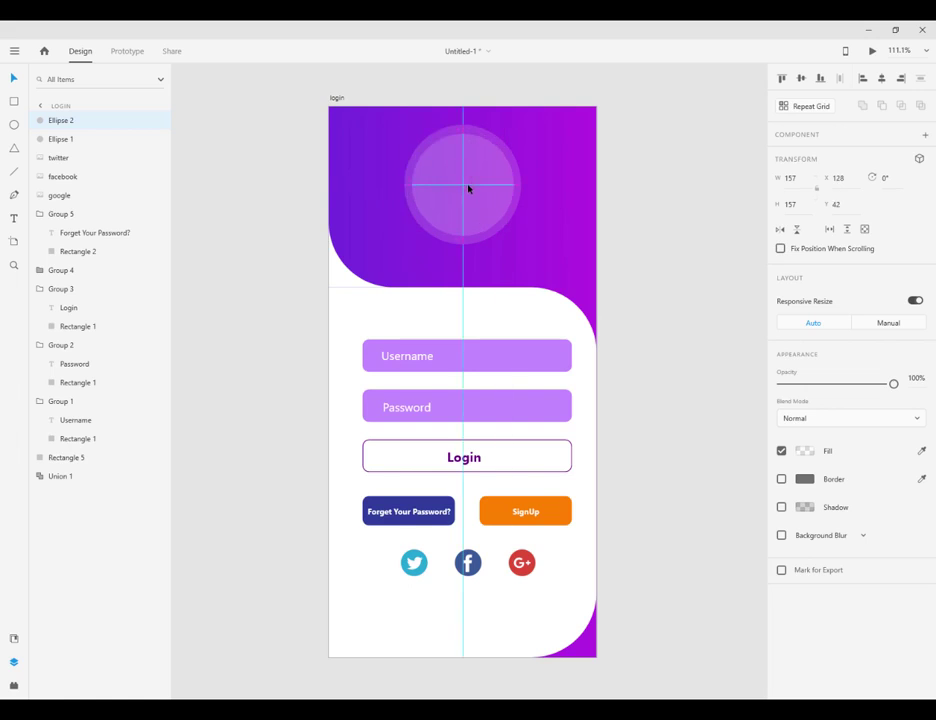
drag(516, 238, 505, 226)
drag(464, 194, 470, 200)
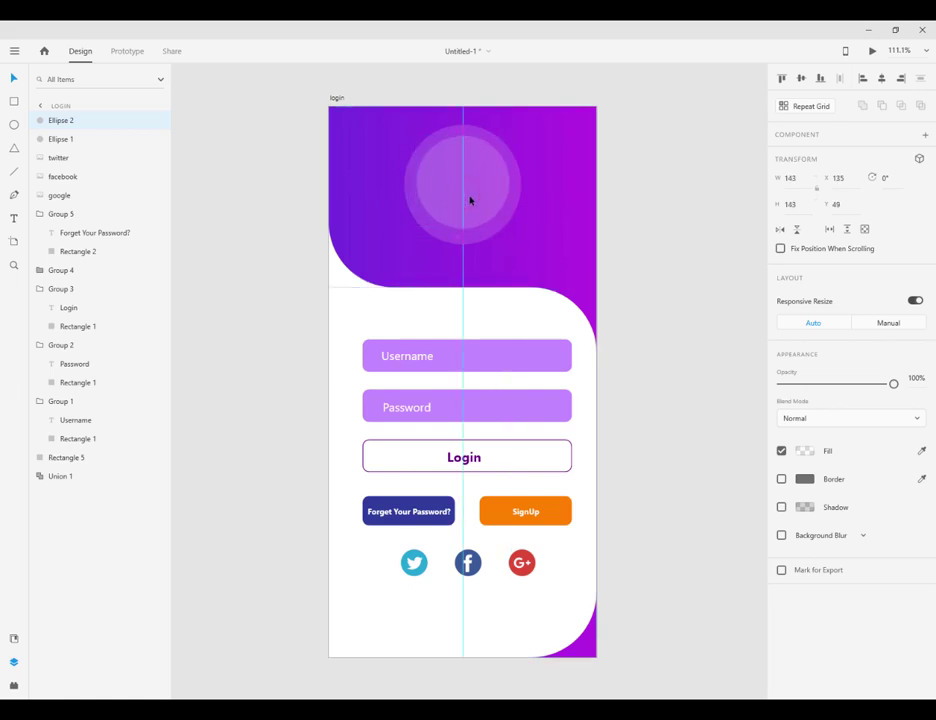
Duplicate the 143 × 143 circle and shrink the copy concentrically to about 105 × 105 as the innermost ring.
right_click(479, 186)
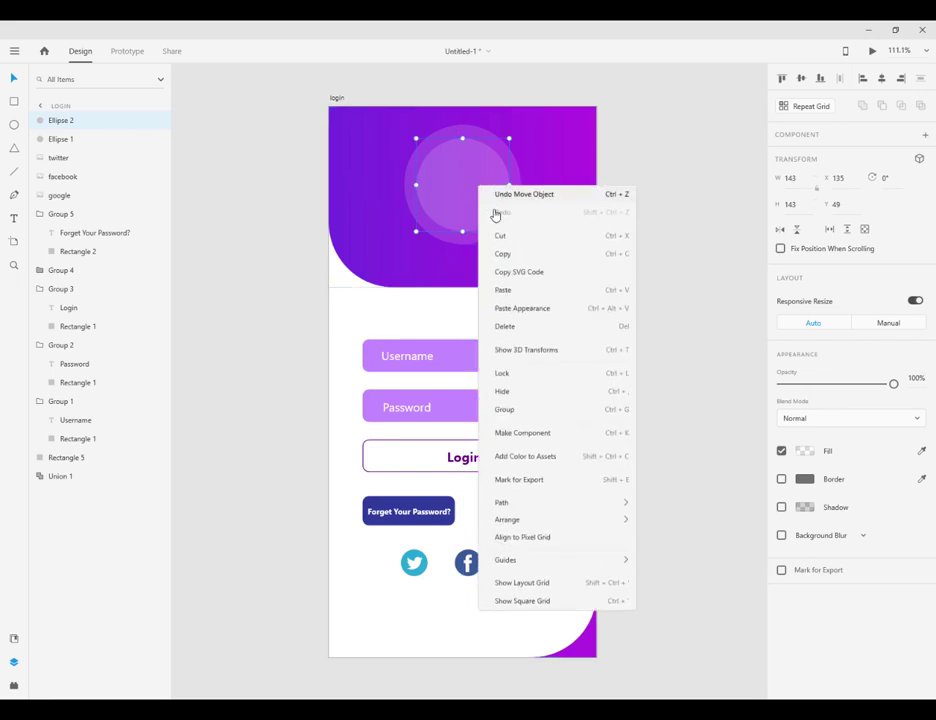
click(500, 254)
right_click(660, 196)
click(679, 244)
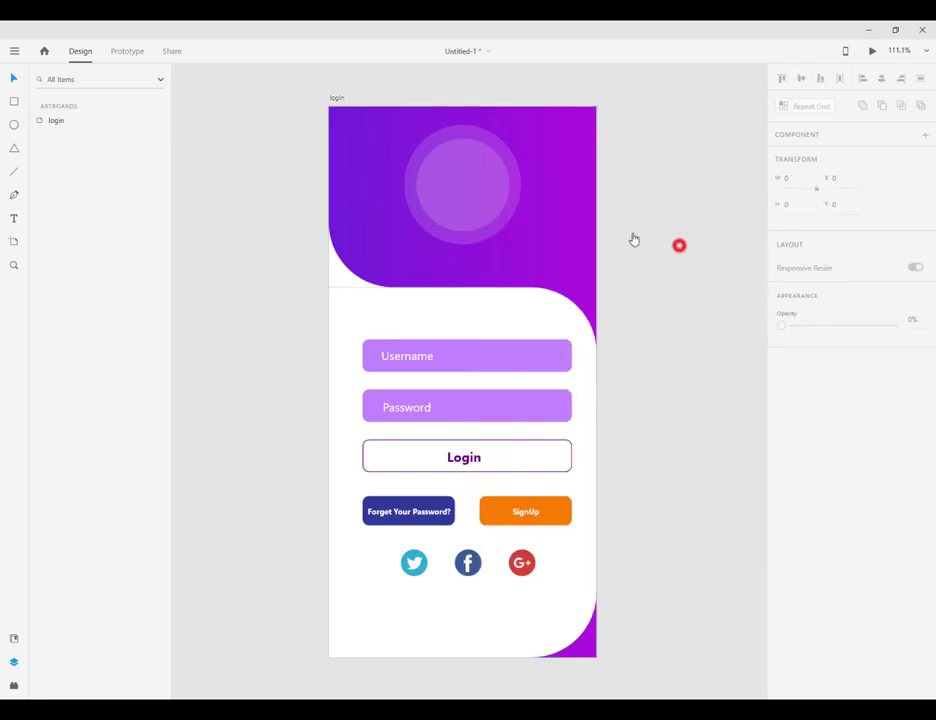
key(ctrl+v)
drag(509, 231, 476, 198)
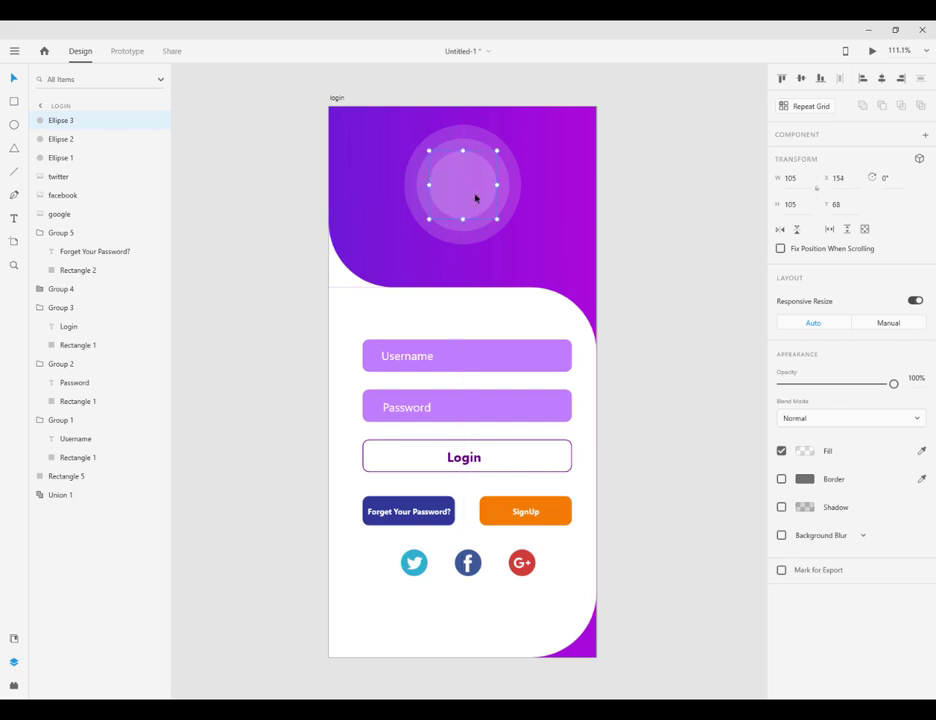
click(632, 236)
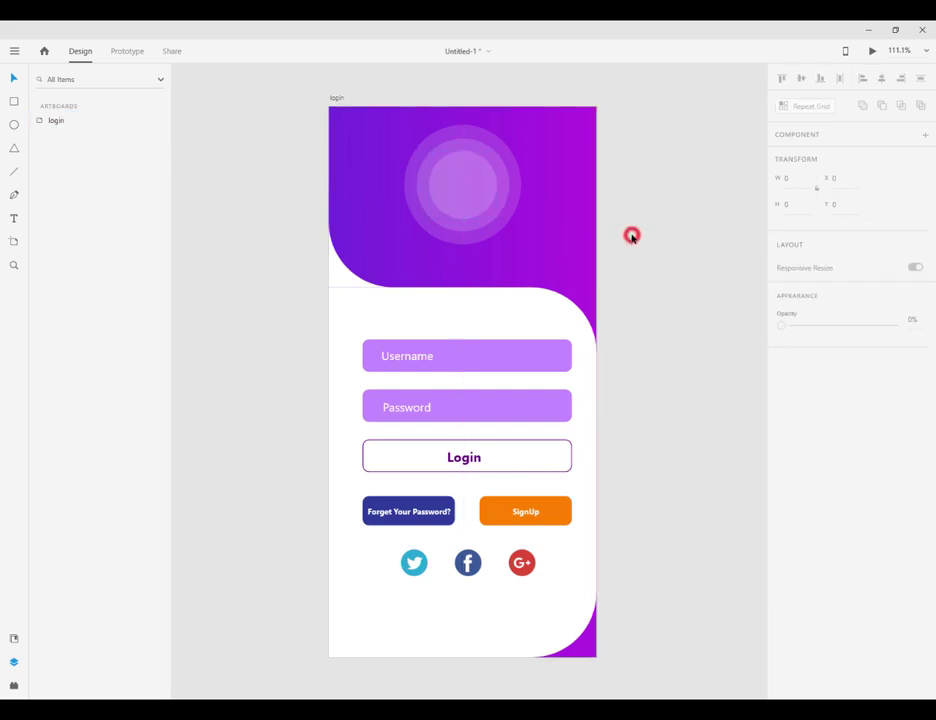
Add the title "Welcome To The App" in Segoe UI Regular, size 30, beneath the circles at about X 73, Y 219.
click(11, 217)
click(390, 266)
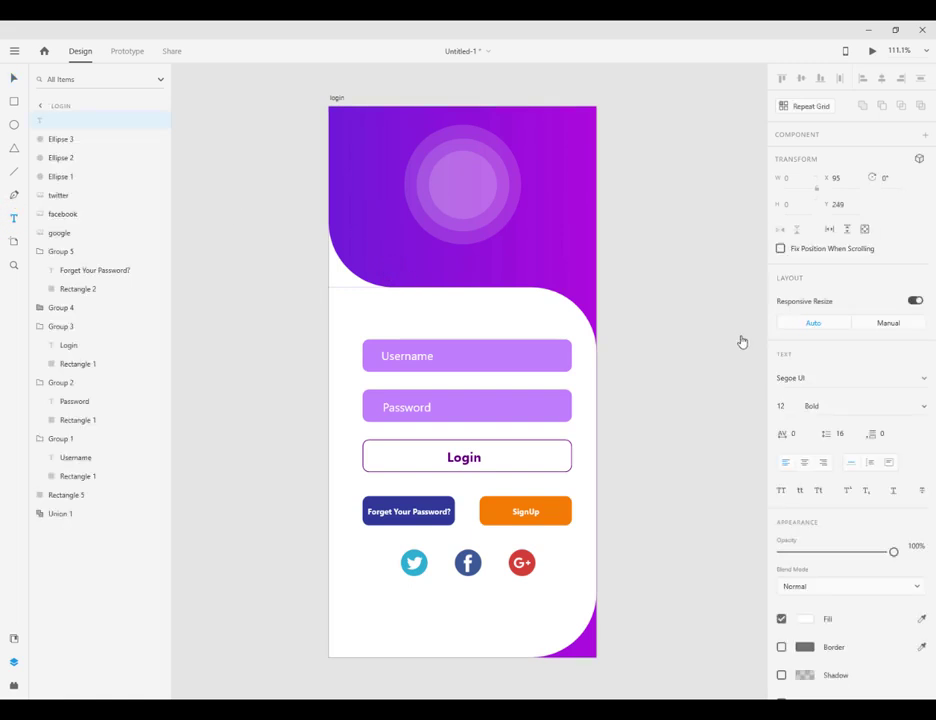
click(780, 405)
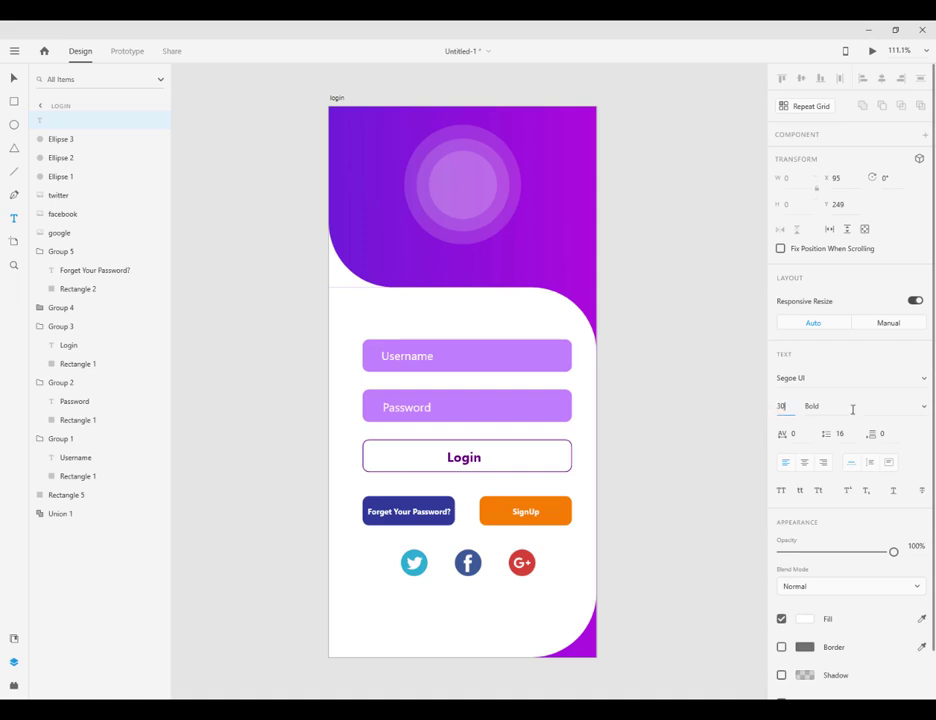
click(924, 406)
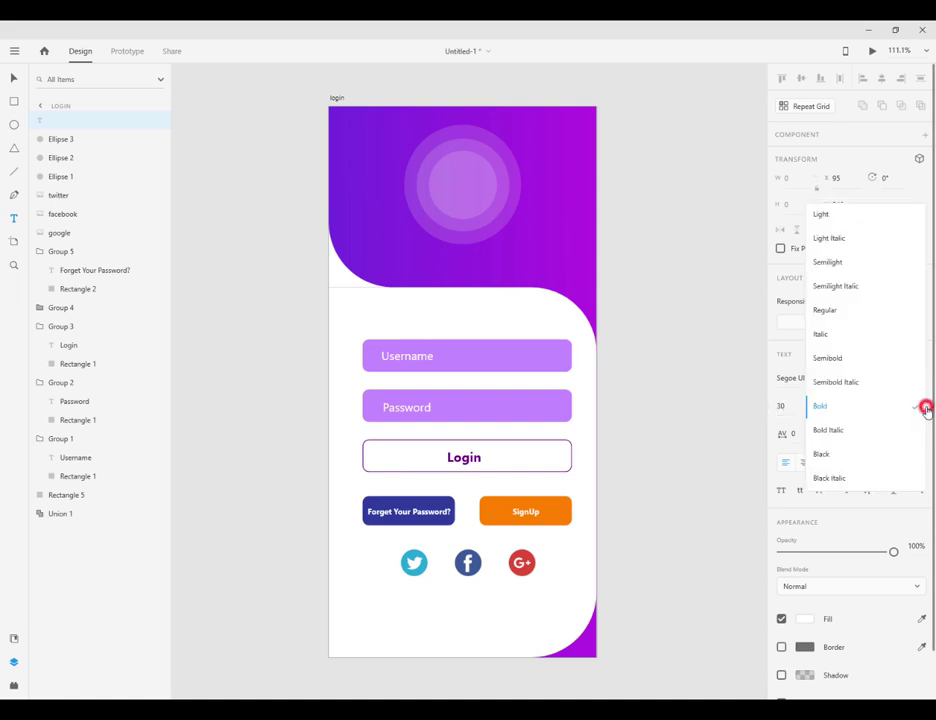
click(870, 318)
click(921, 380)
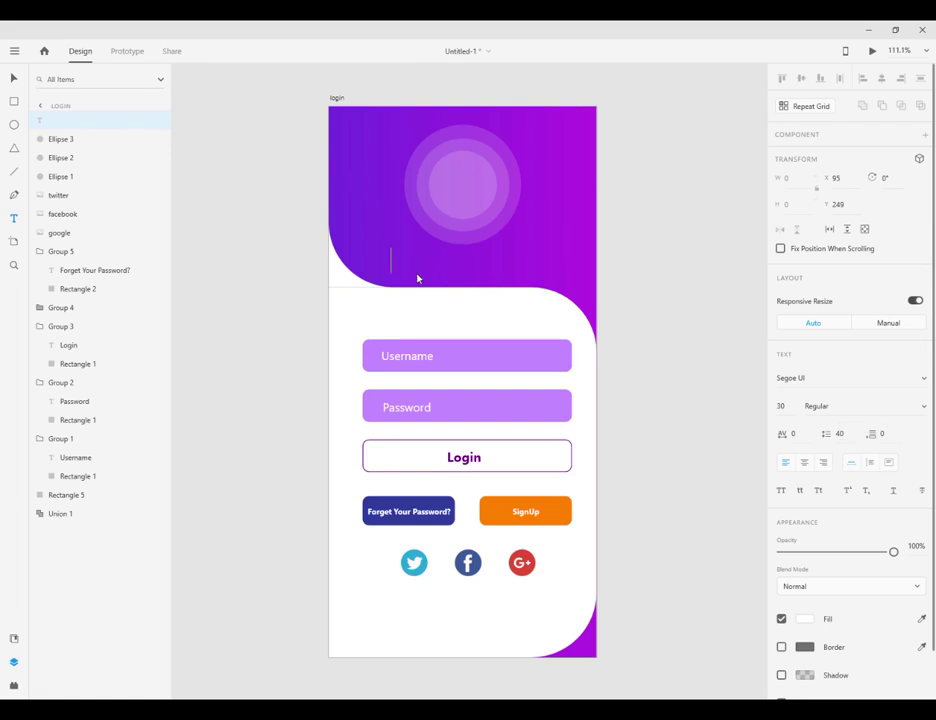
text(Welcome To The App)
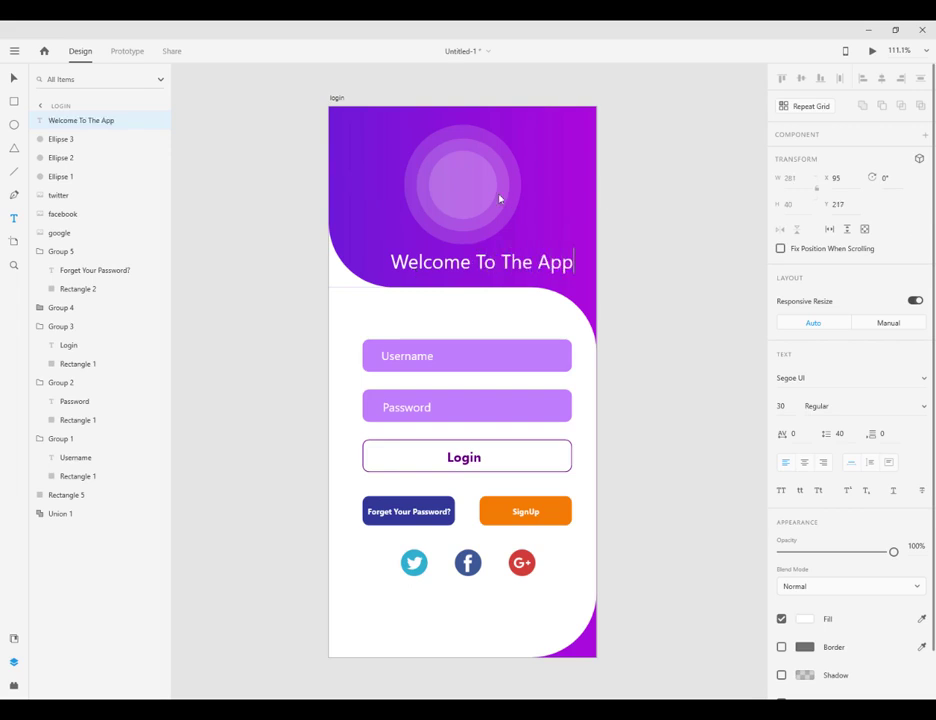
click(13, 77)
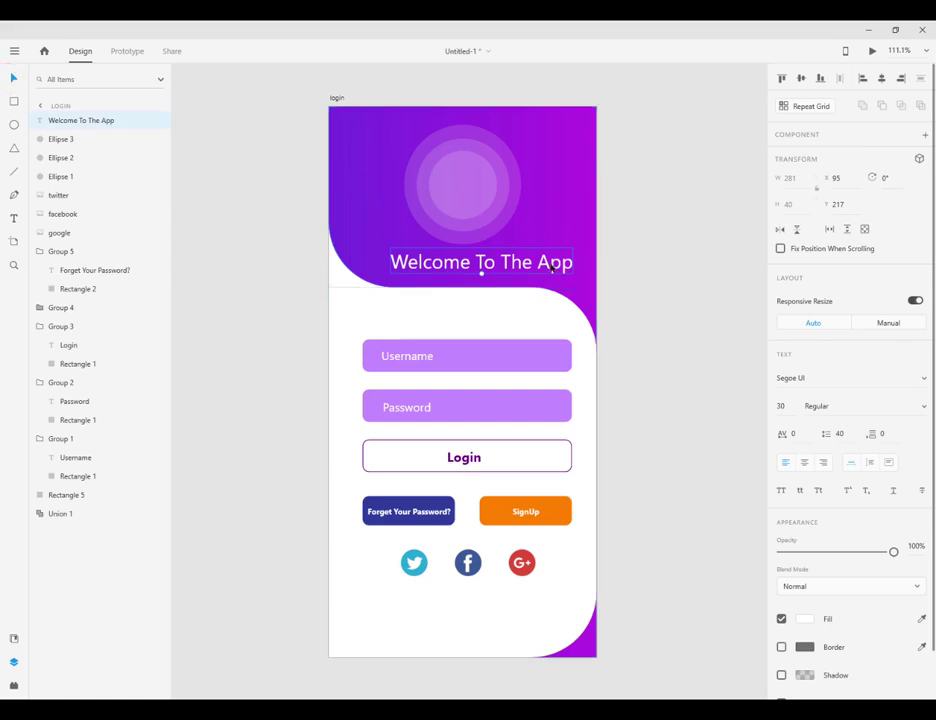
mouse_move(548, 263)
mouse_down()
mouse_move(531, 263)
mouse_move(537, 268)
mouse_up()
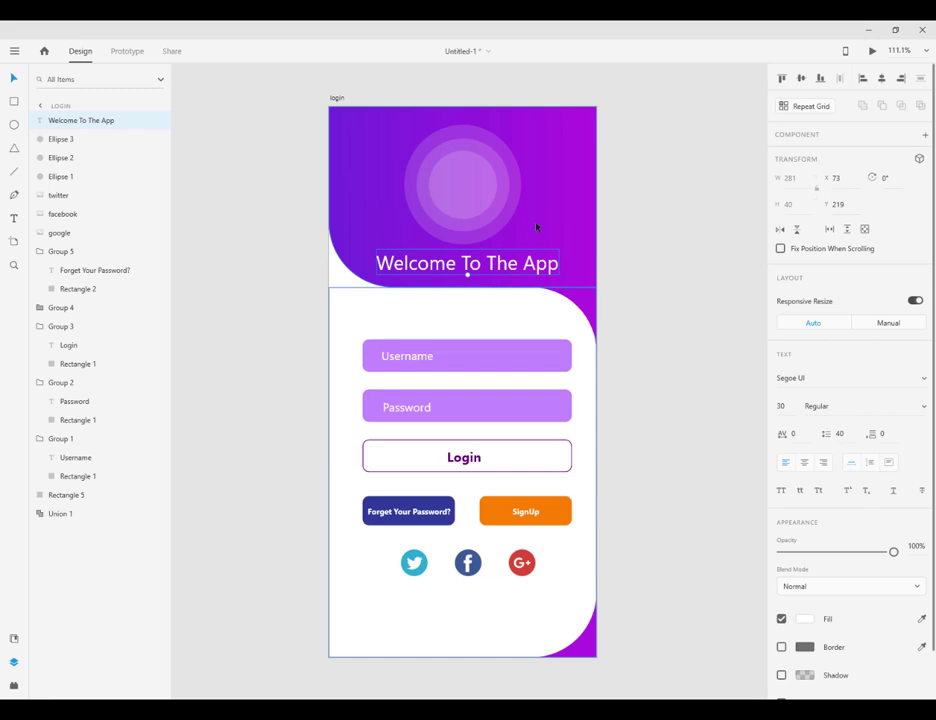
Switch to File Explorer, copy logo.png from the project folder, and paste it into the login design.
key(alt+Tab)
click(398, 245)
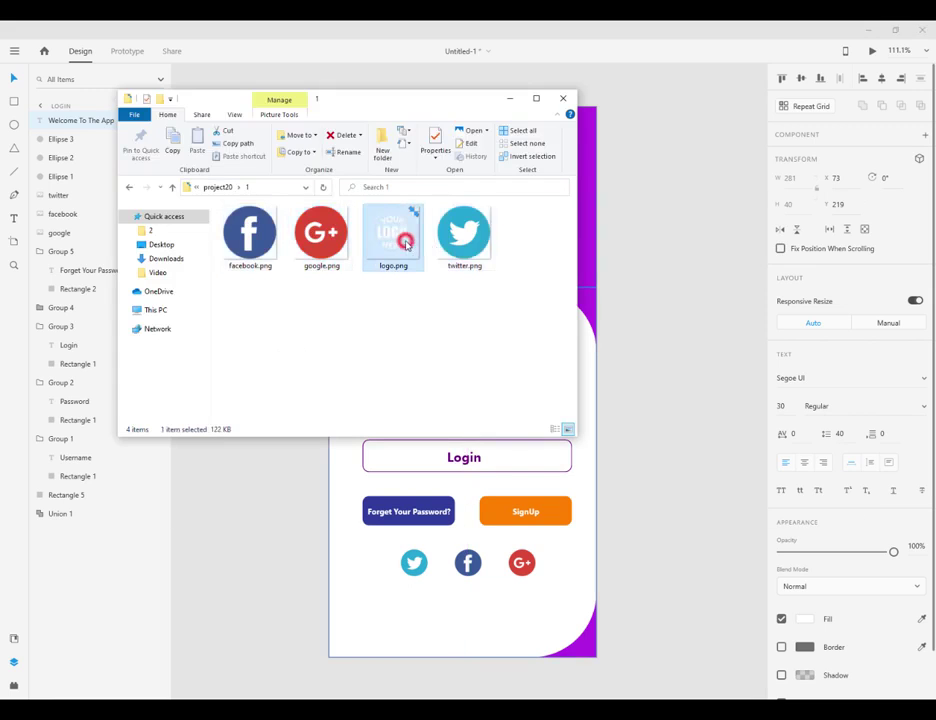
right_click(406, 244)
click(474, 589)
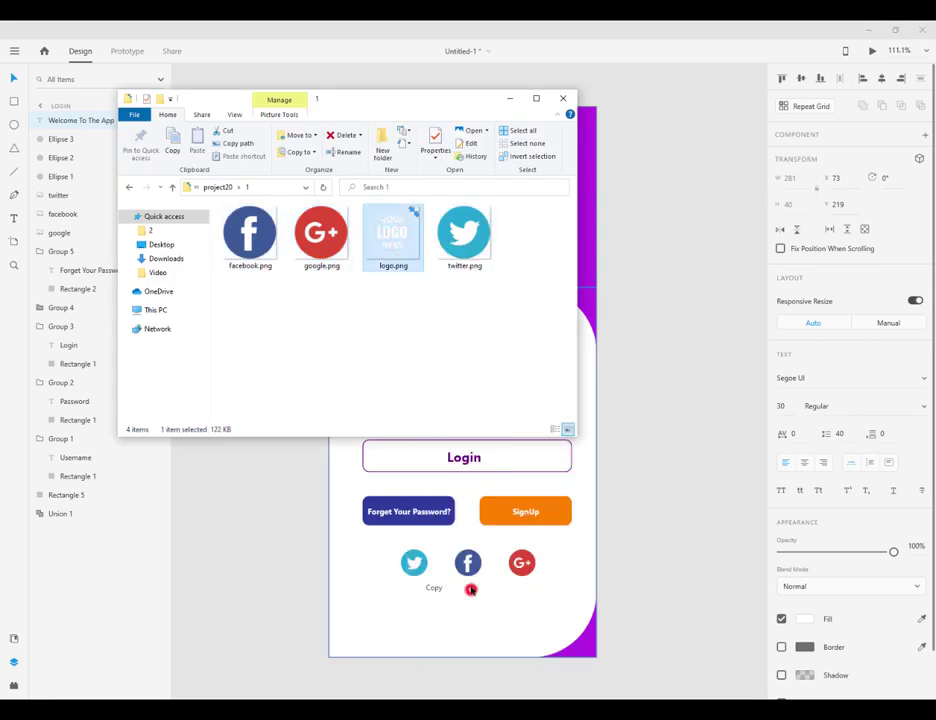
click(666, 294)
right_click(660, 214)
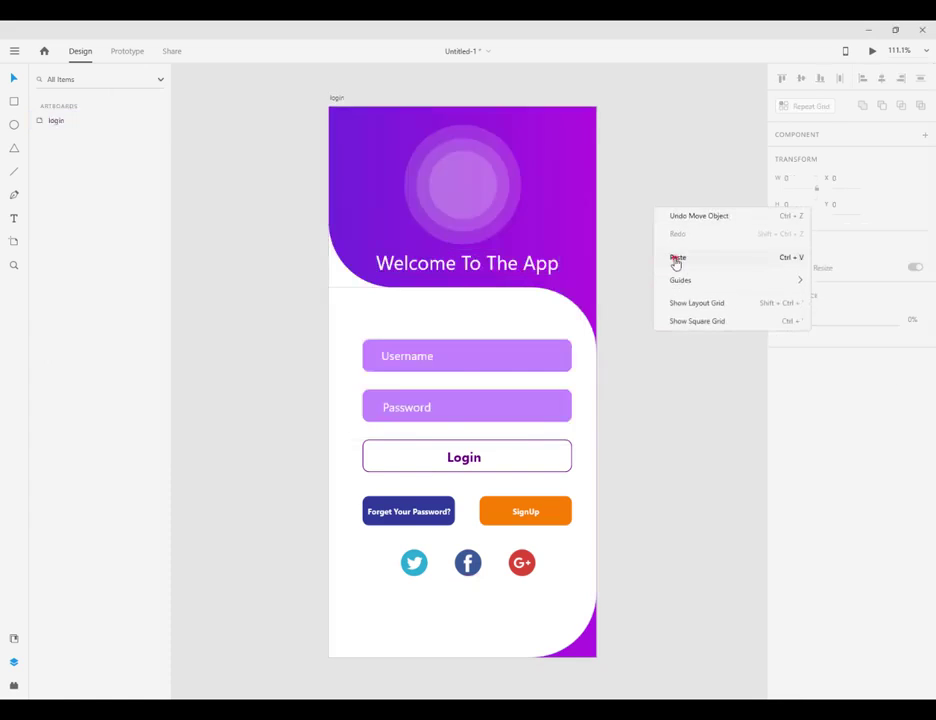
click(675, 260)
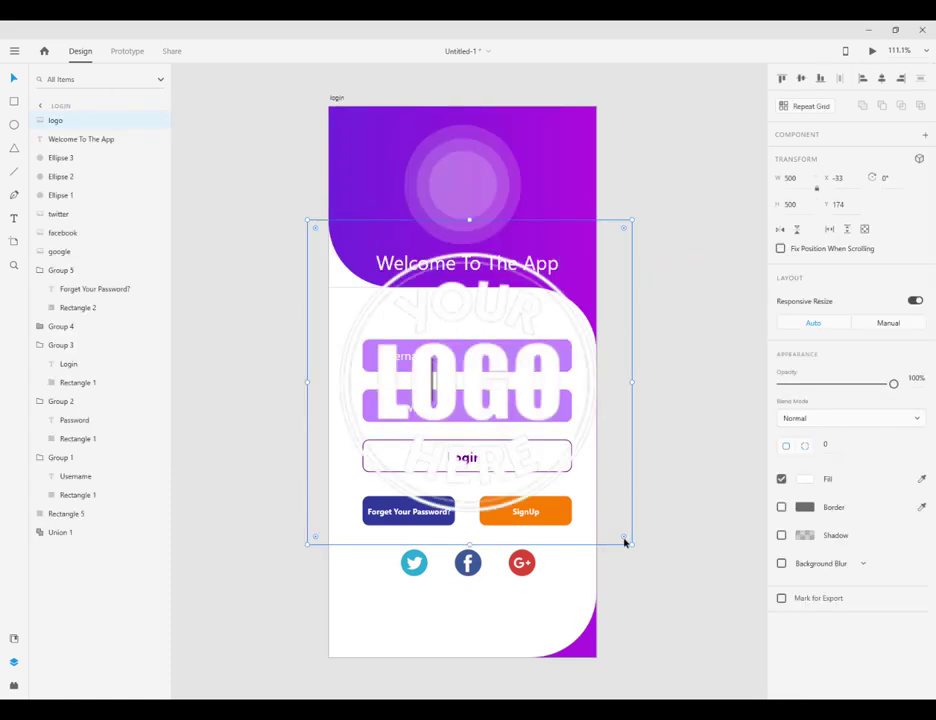
Scale the logo image down to about 108 × 108 and center it in the header circles at X 152, Y 67.
click(633, 546)
drag(633, 544, 462, 198)
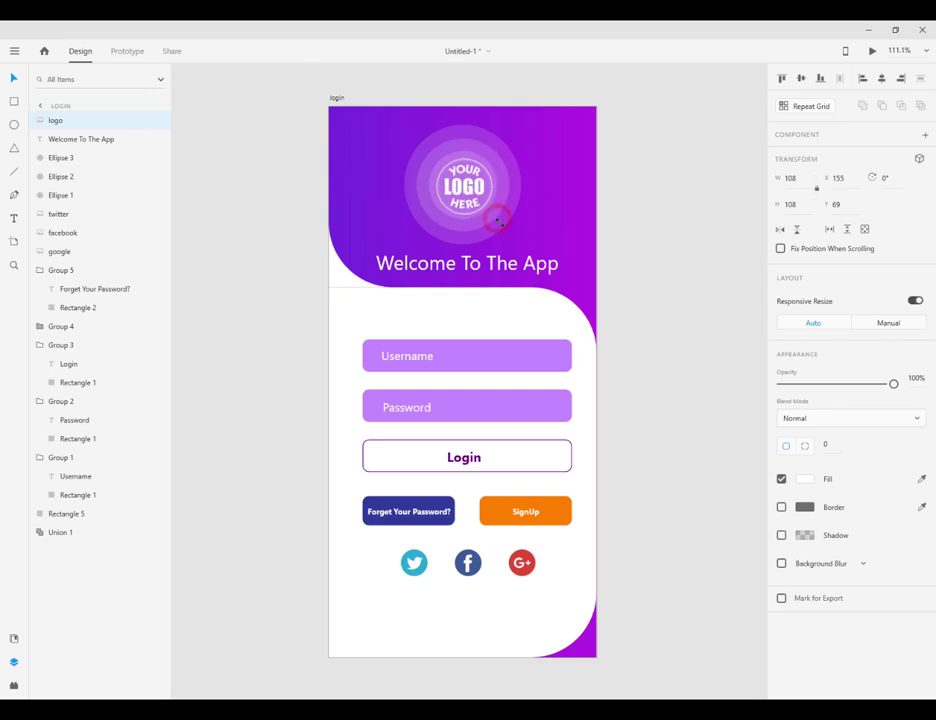
drag(487, 211, 468, 200)
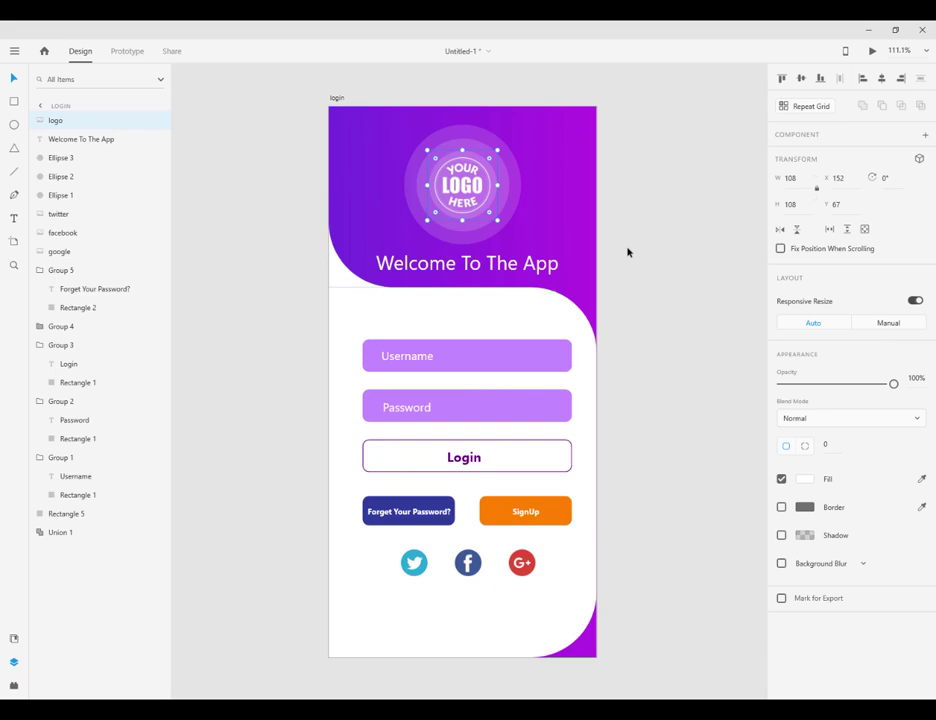
click(628, 252)
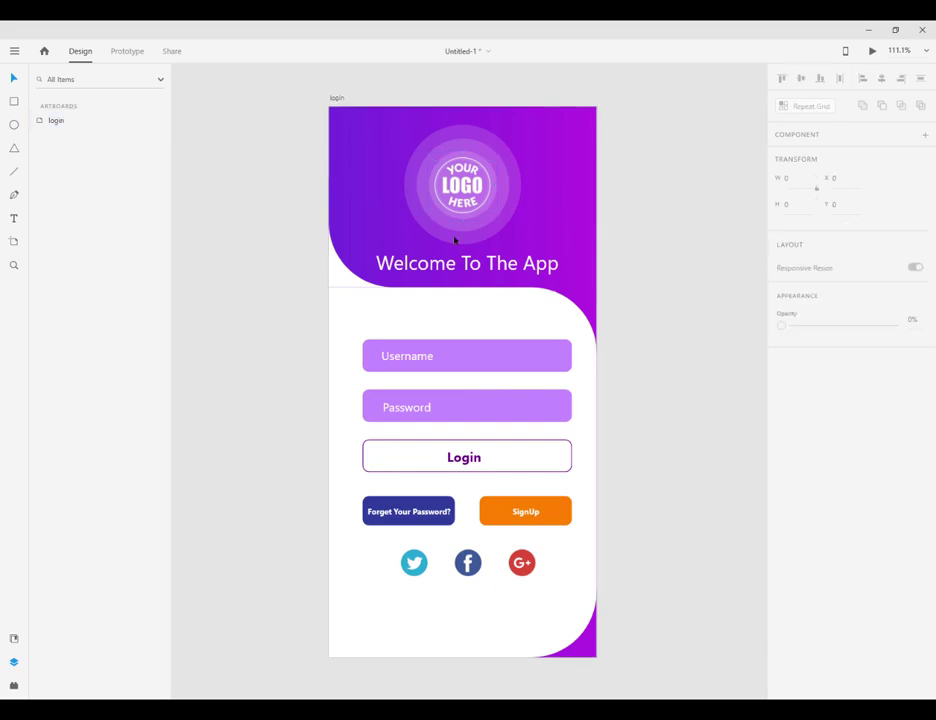
Add the text "Ver 1.0.0" near the artboard's bottom edge in size 10 with the dark grey fill #515151.
click(14, 218)
click(418, 648)
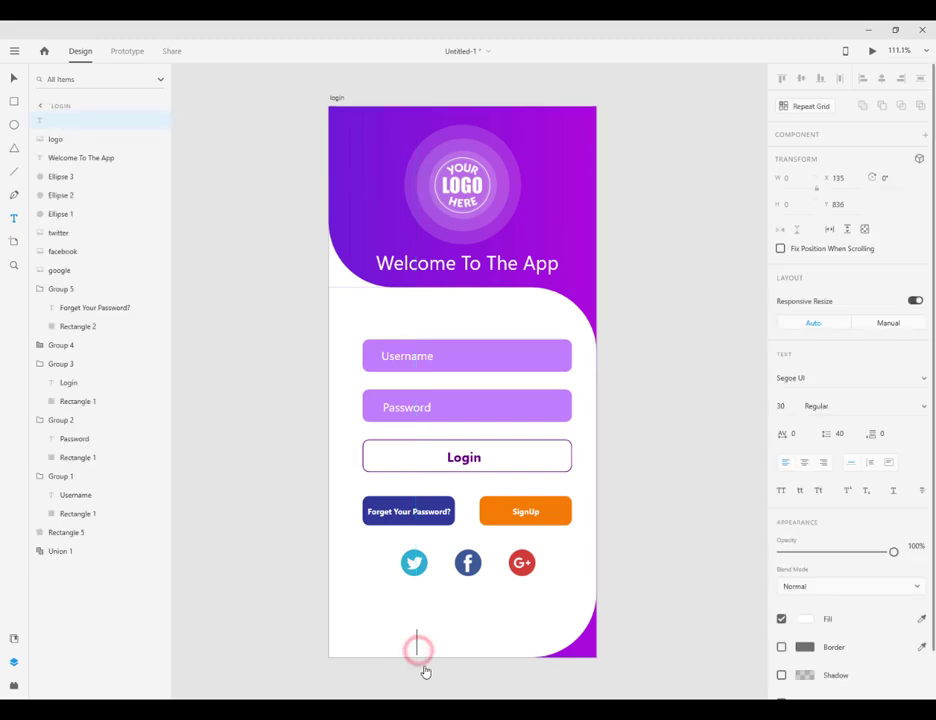
click(782, 406)
text(10)
click(805, 619)
drag(627, 600, 627, 605)
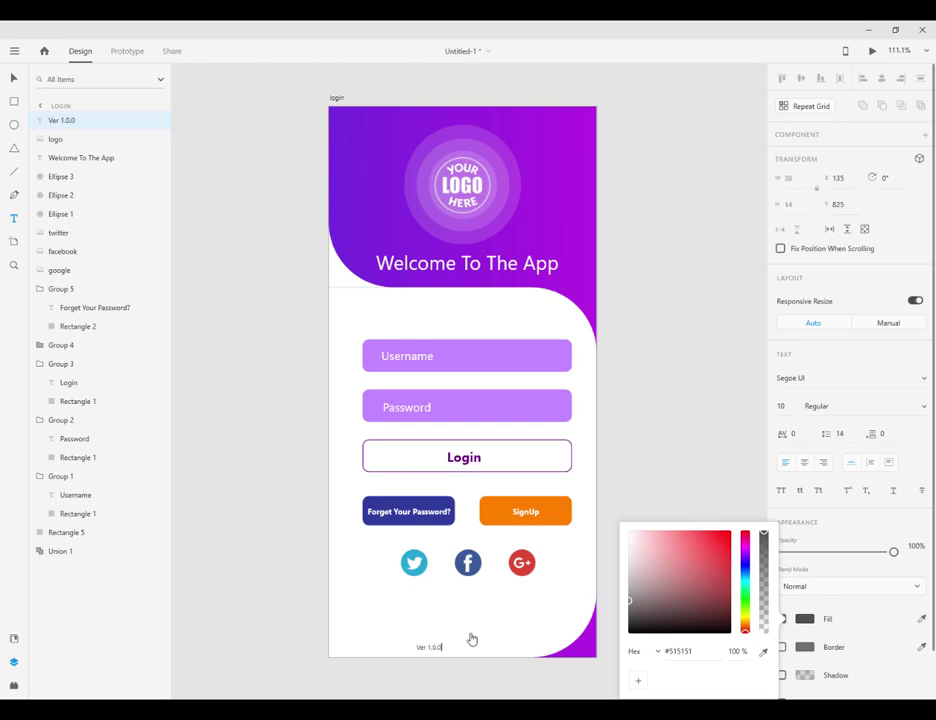
Enlarge the "Ver 1.0.0" text to size 12 and center it horizontally near the bottom of the artboard.
drag(440, 647, 413, 647)
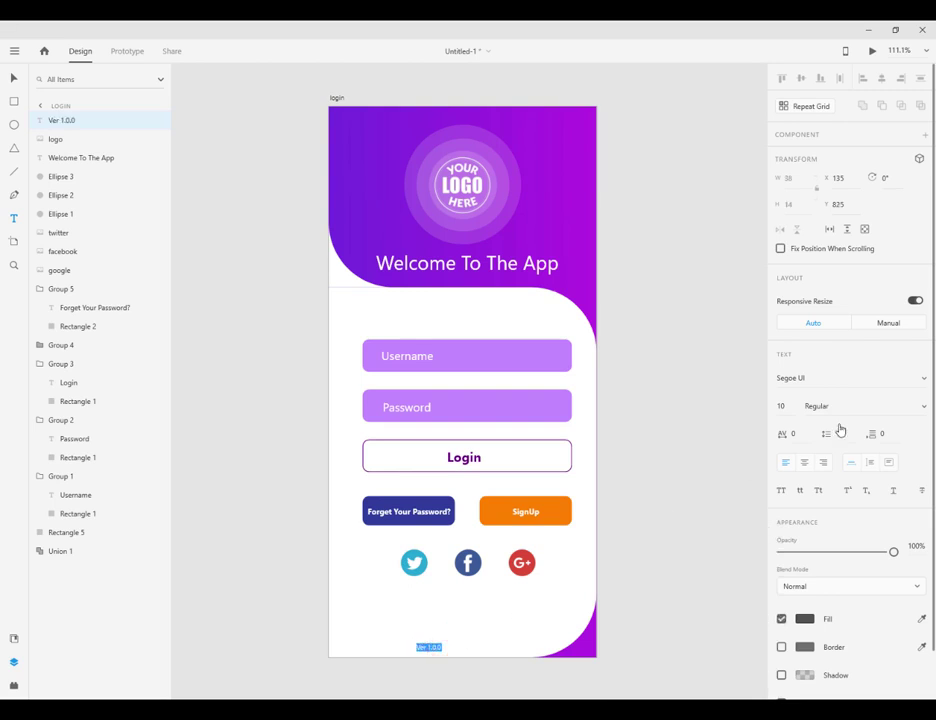
click(782, 406)
text(12)
key(Return)
click(14, 79)
drag(437, 649, 469, 648)
click(673, 518)
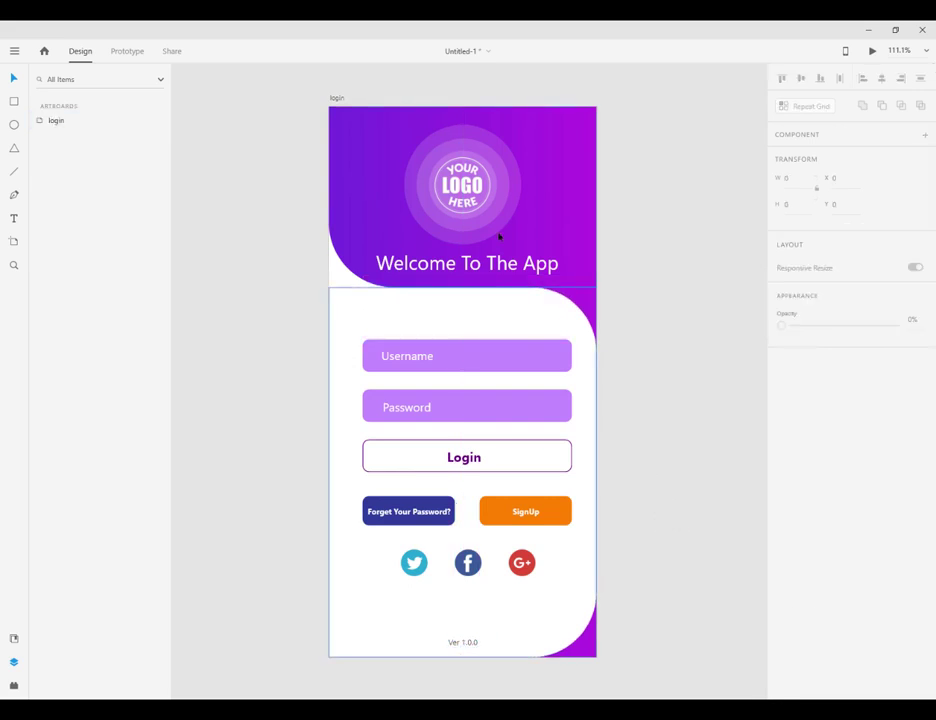
Set the opacity of the middle header circle's white fill to 18%.
click(468, 229)
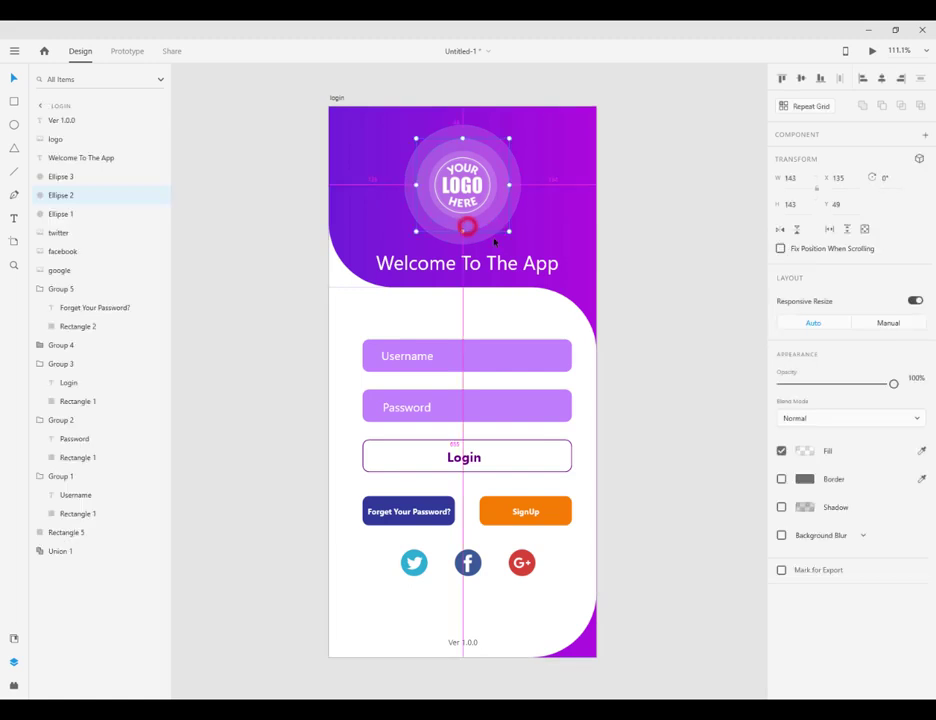
click(806, 452)
mouse_move(763, 476)
mouse_down()
mouse_move(765, 461)
mouse_move(765, 472)
mouse_up()
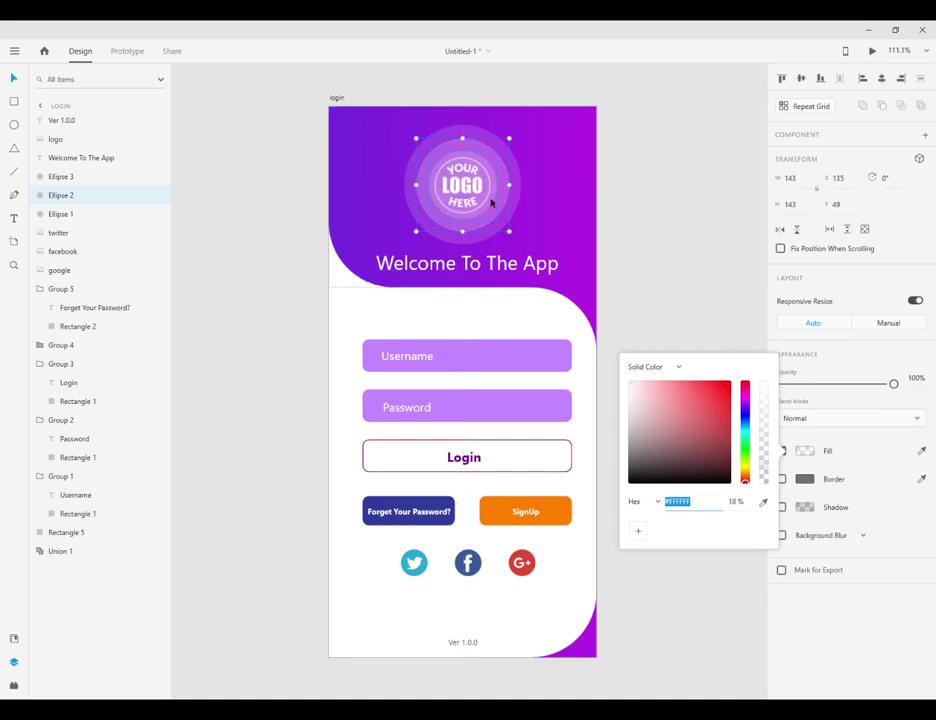
Set the opacity of the innermost header circle's white fill to 28%.
click(462, 185)
click(782, 478)
click(803, 480)
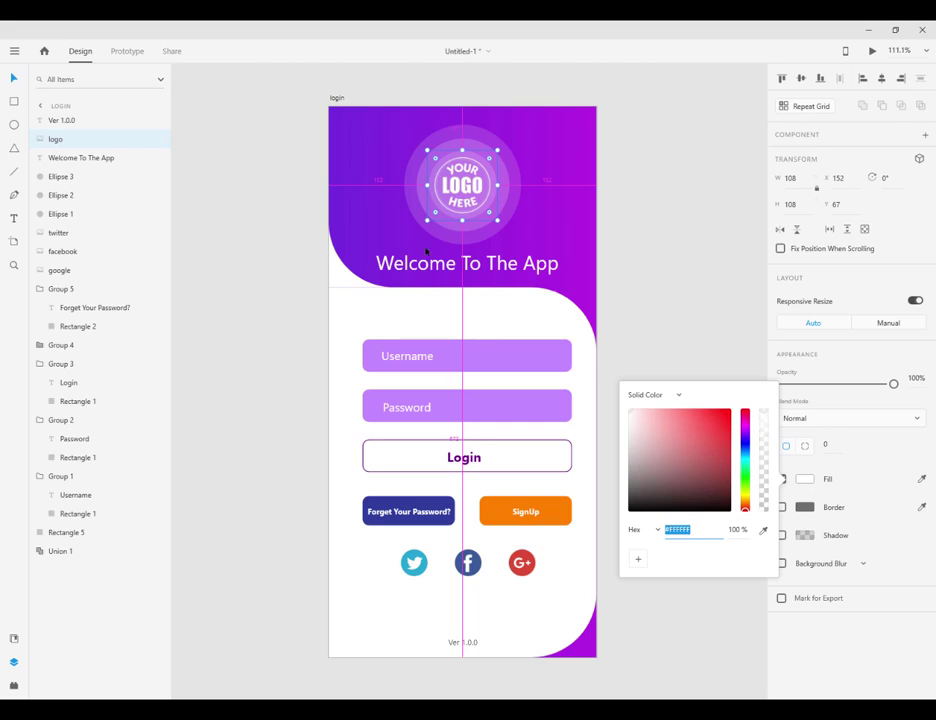
click(61, 177)
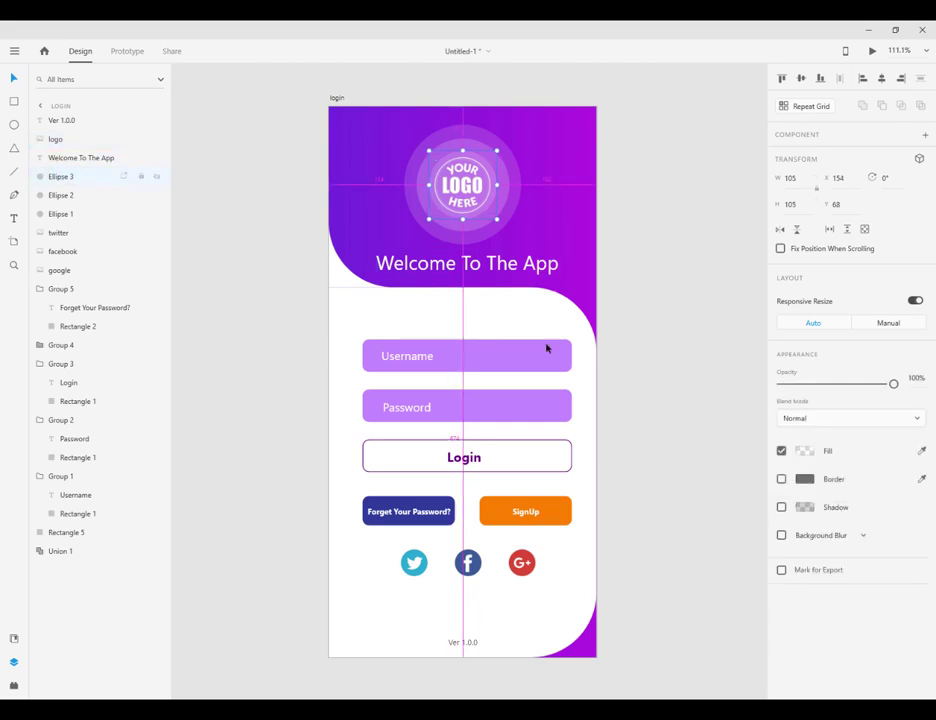
click(806, 449)
drag(767, 470, 766, 460)
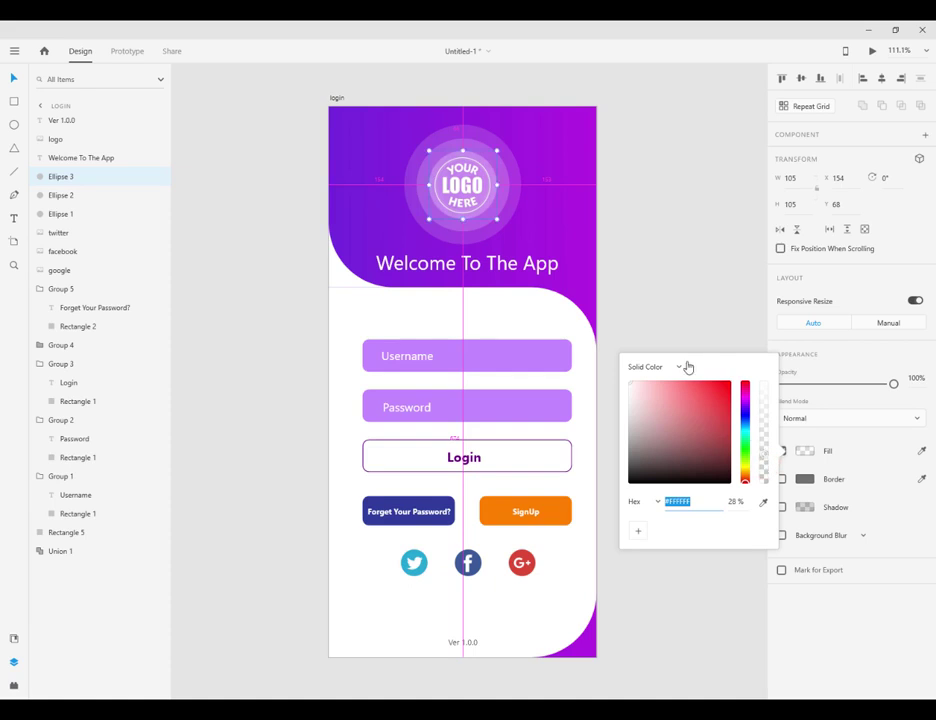
click(648, 616)
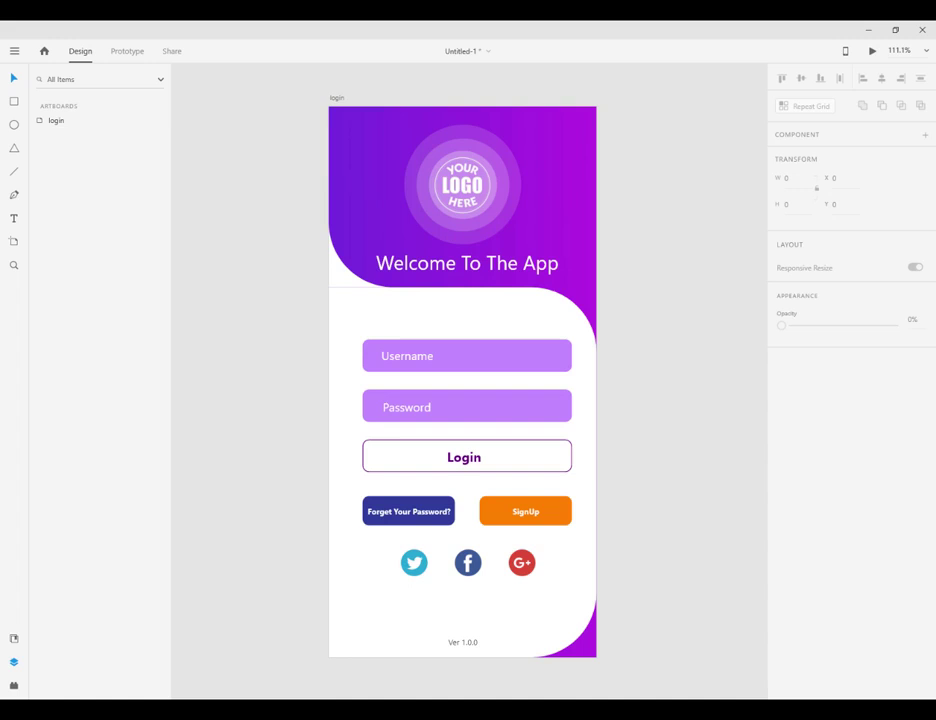
Copy the whole login artboard and paste a duplicate of it into the document.
click(57, 123)
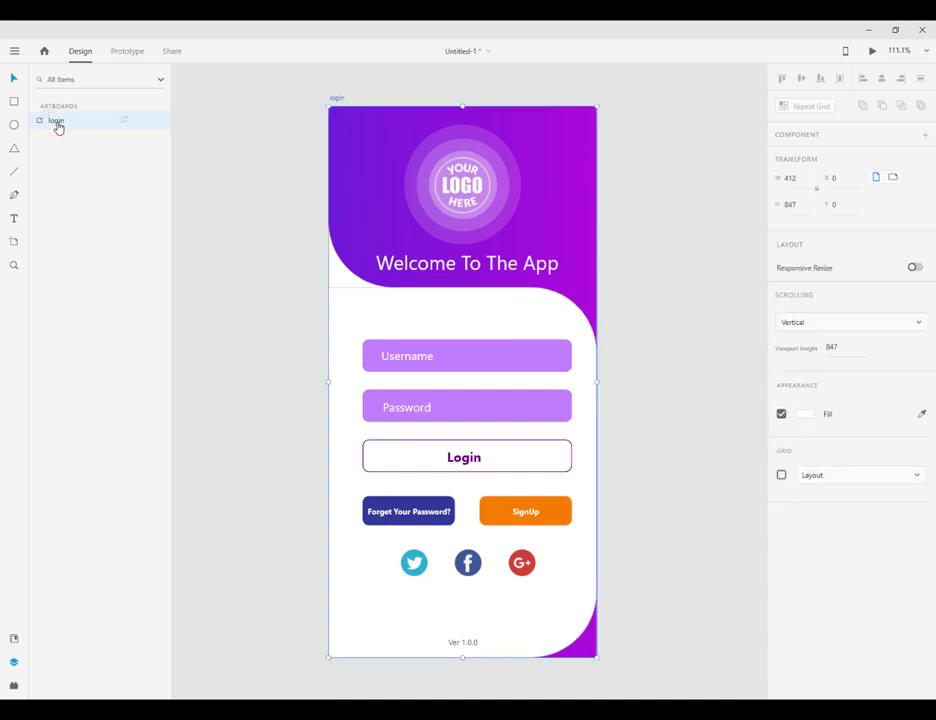
right_click(57, 125)
click(86, 131)
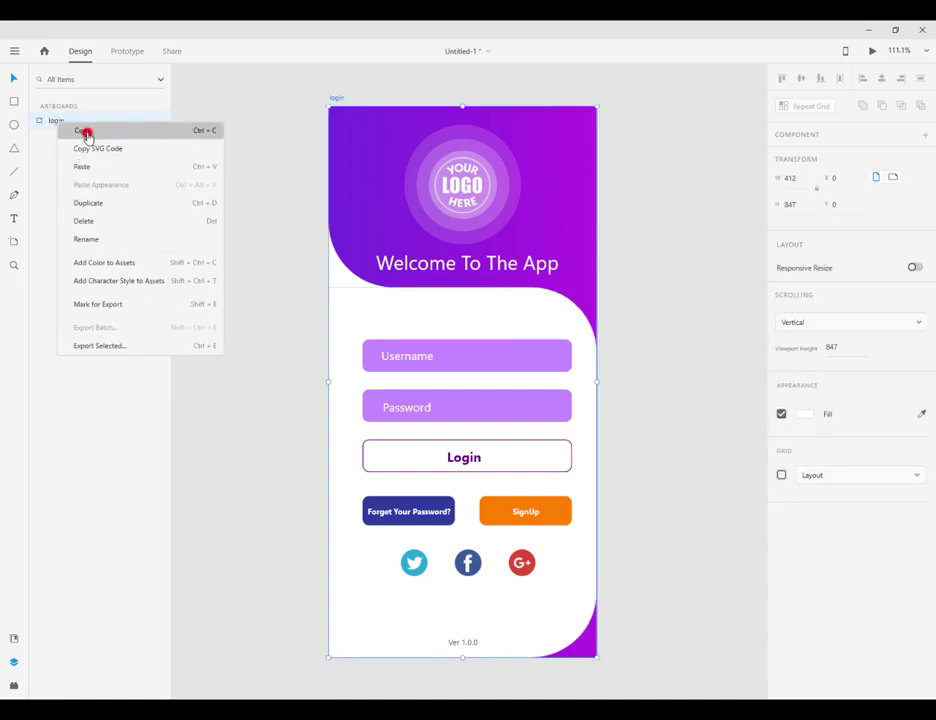
right_click(237, 157)
click(253, 205)
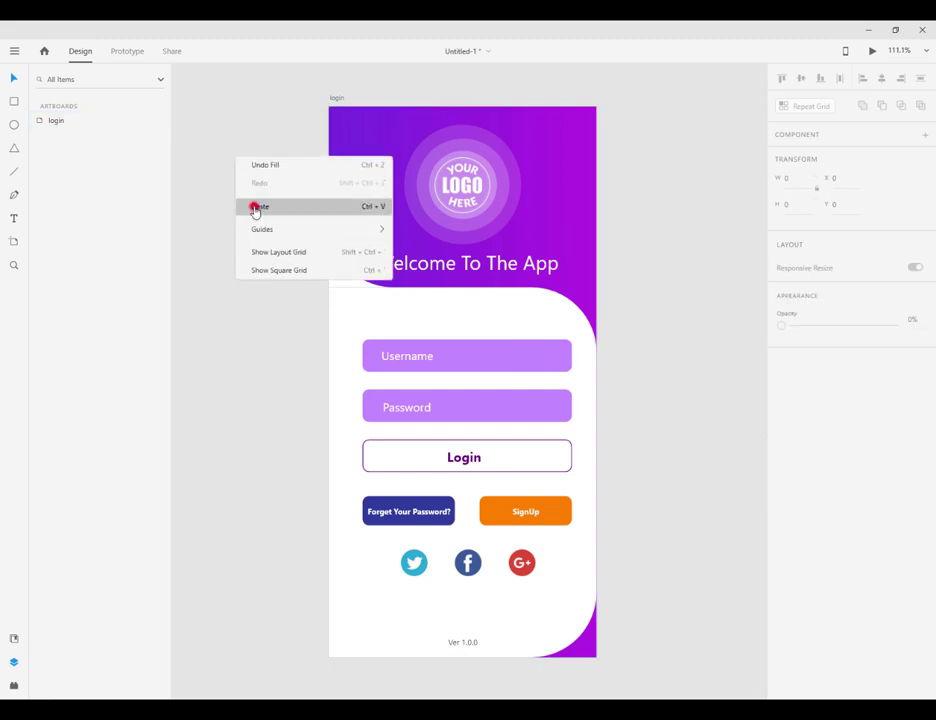
Set the starting color of the linear gradient on the duplicated login artboard's large background shape to #8A2387.
click(588, 203)
click(805, 451)
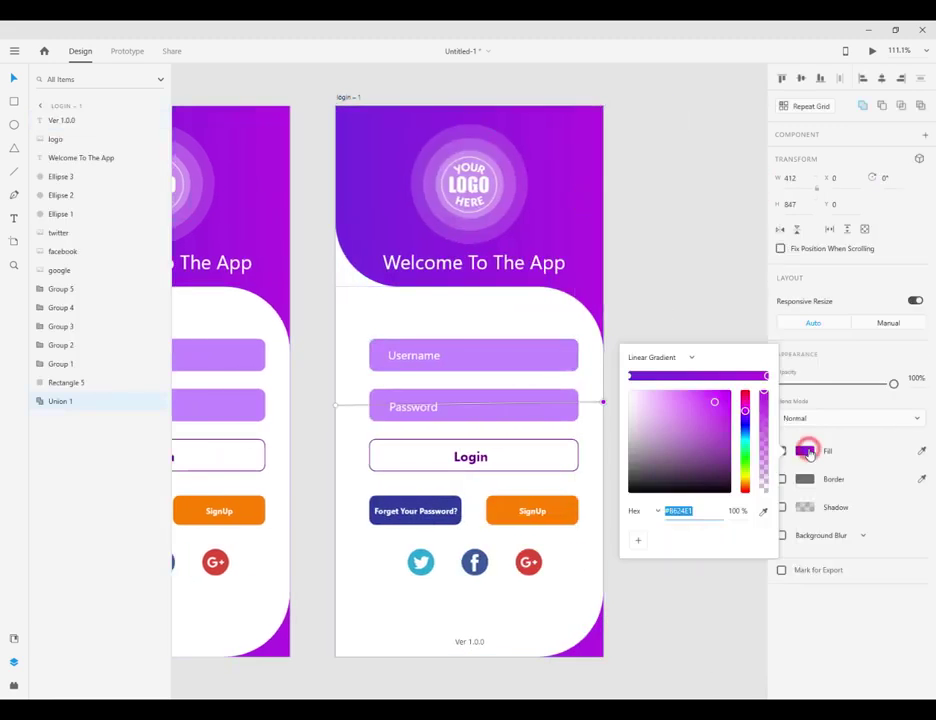
click(630, 376)
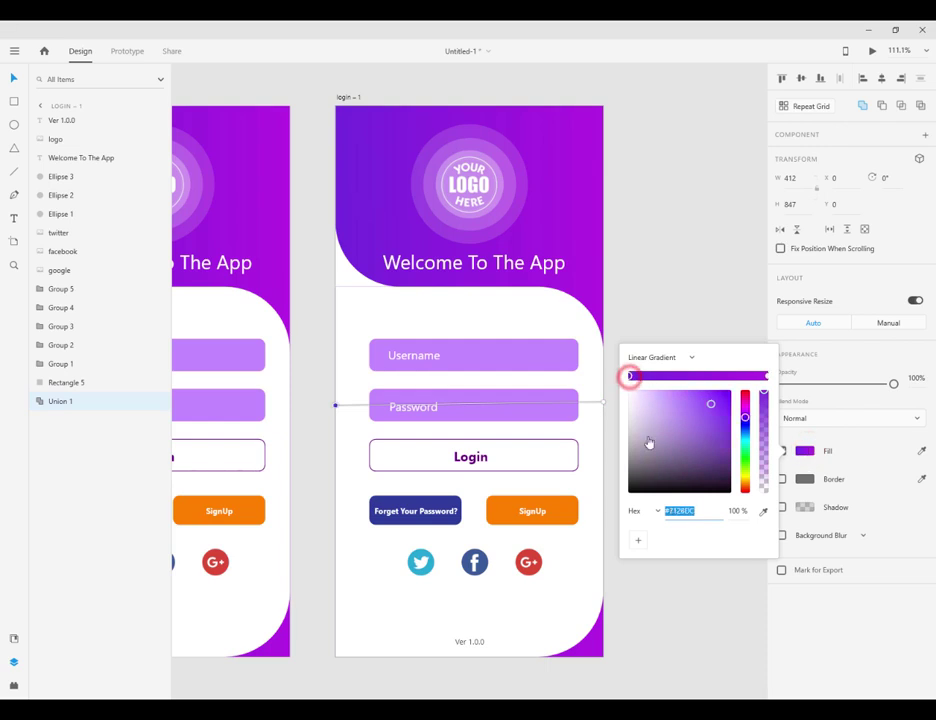
text(#)
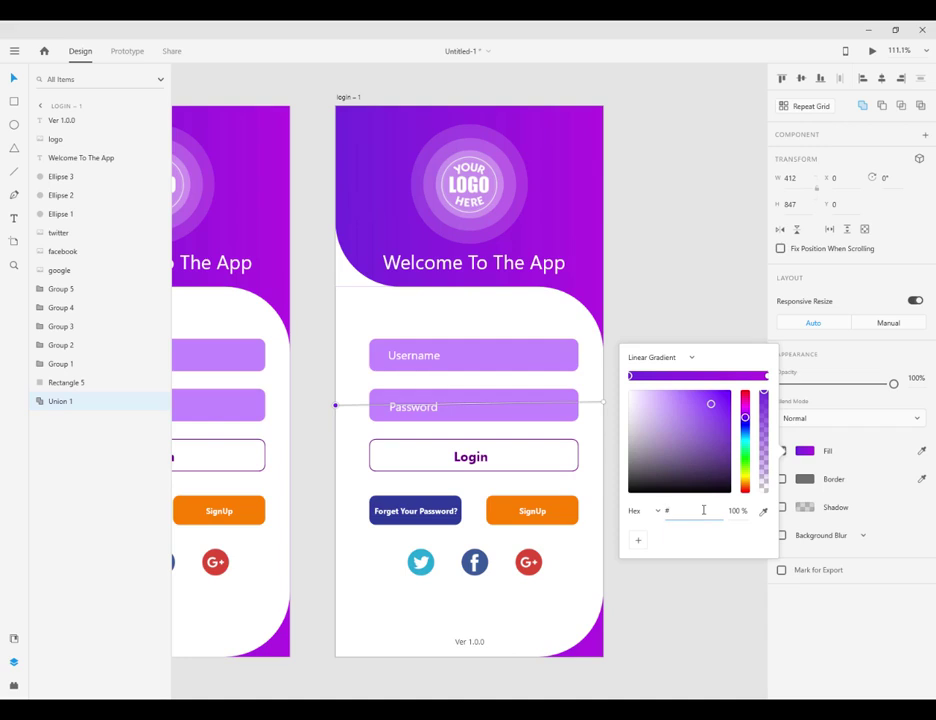
key(ctrl+z)
drag(702, 515, 652, 510)
text(#8a2387)
key(Return)
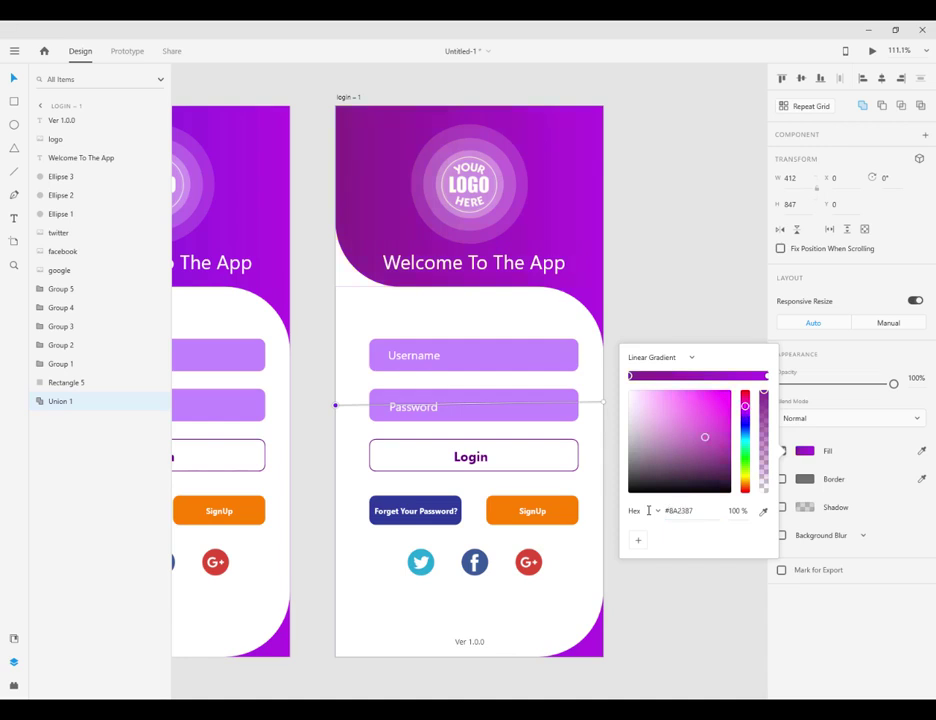
Set the ending color of the duplicated artboard's background gradient to #B92B27.
click(767, 376)
drag(696, 514, 654, 510)
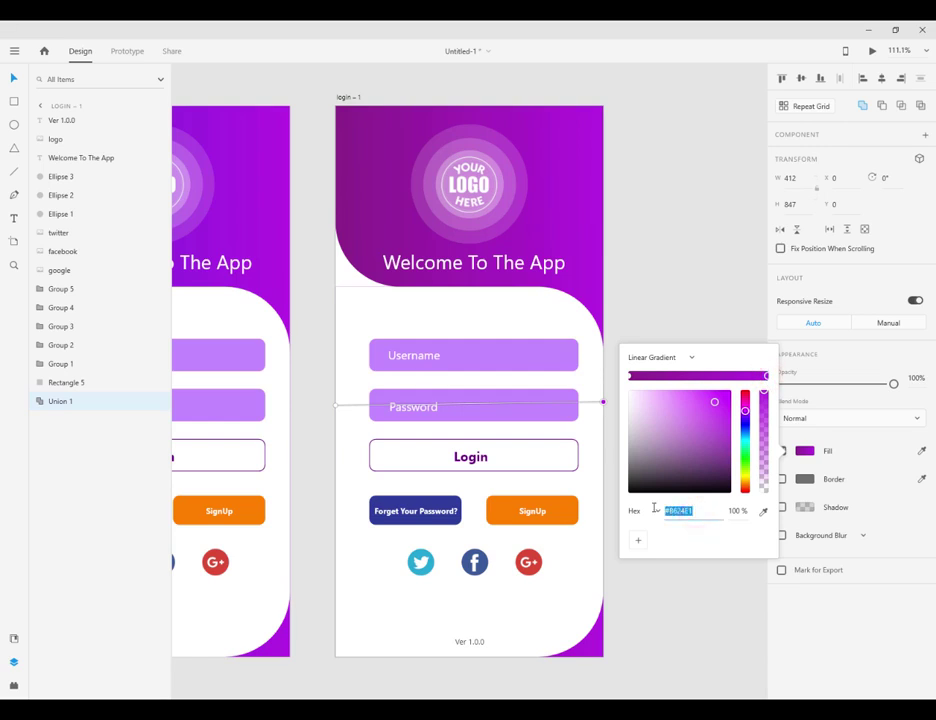
text(#b92b27)
key(Return)
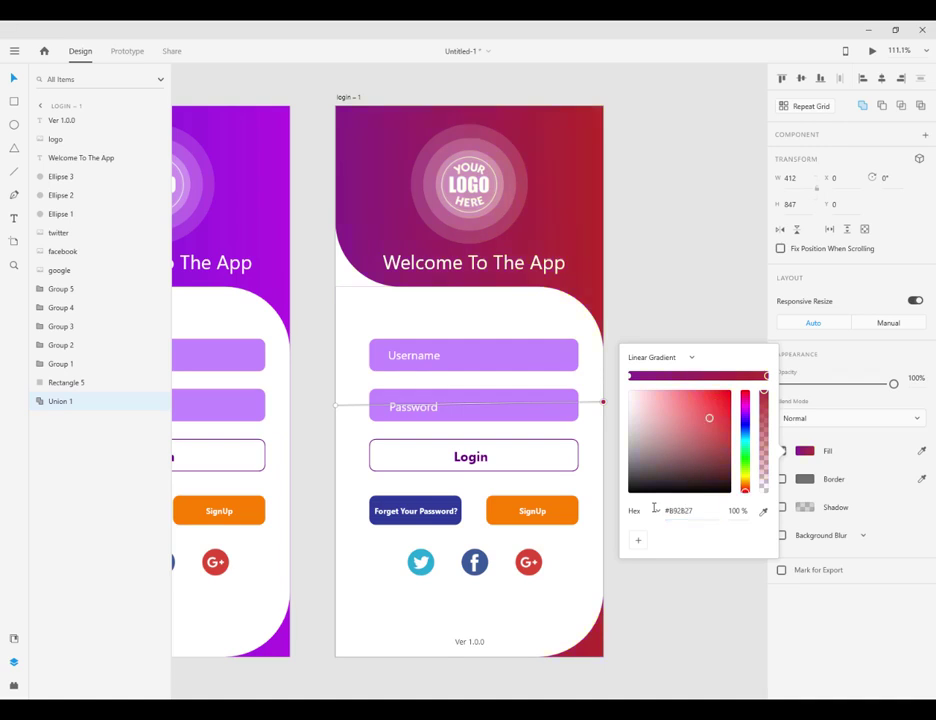
click(630, 376)
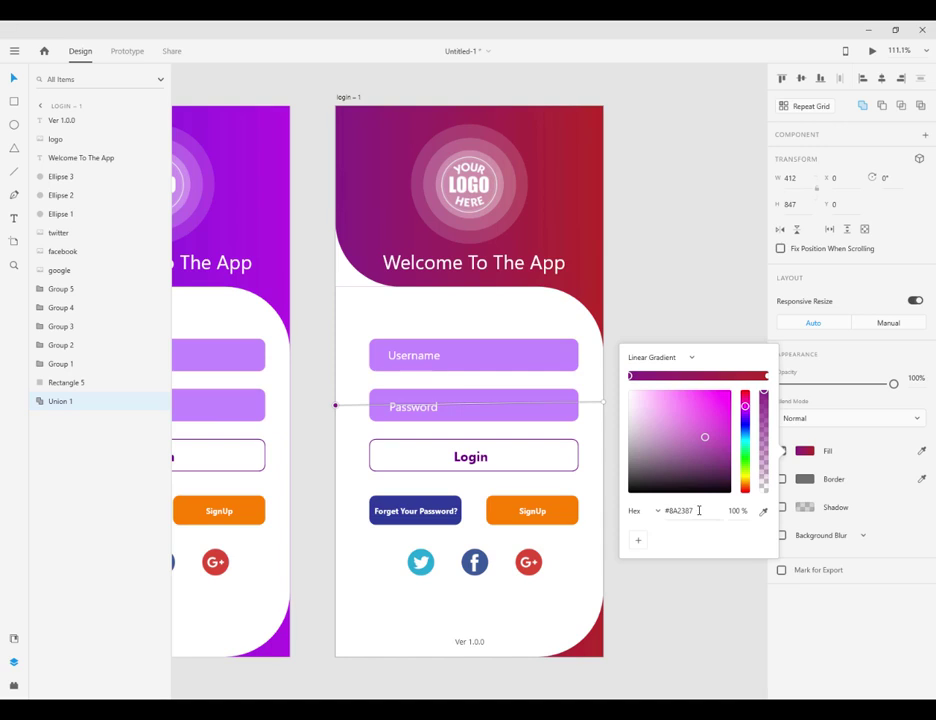
drag(699, 510, 669, 511)
key(BackSpace)
click(766, 376)
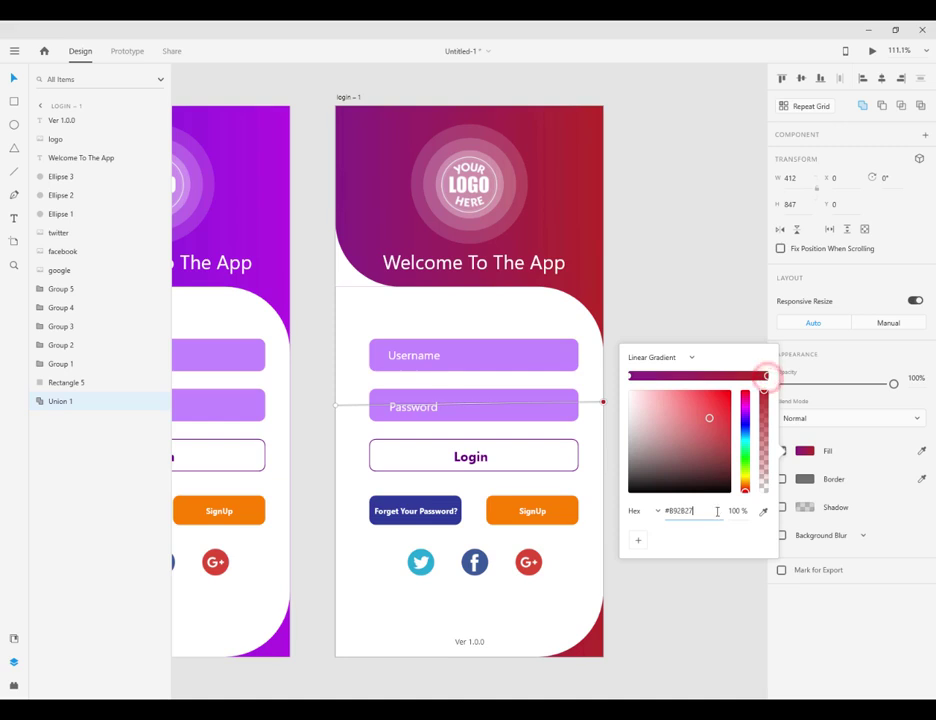
drag(702, 511, 637, 510)
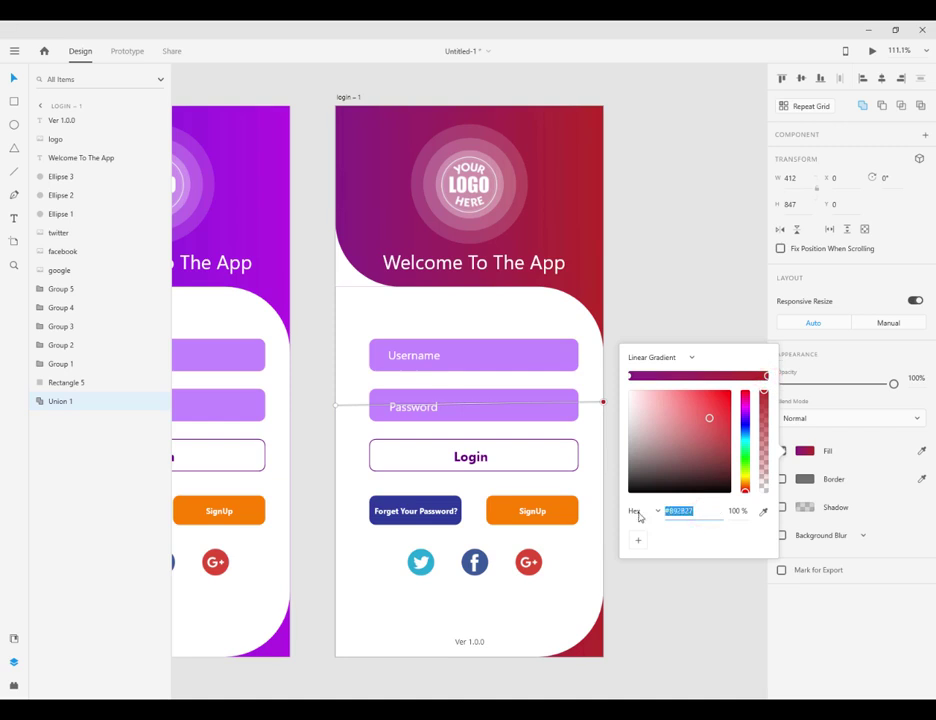
Set the starting color of the duplicated artboard's background gradient to #1565C0.
click(631, 376)
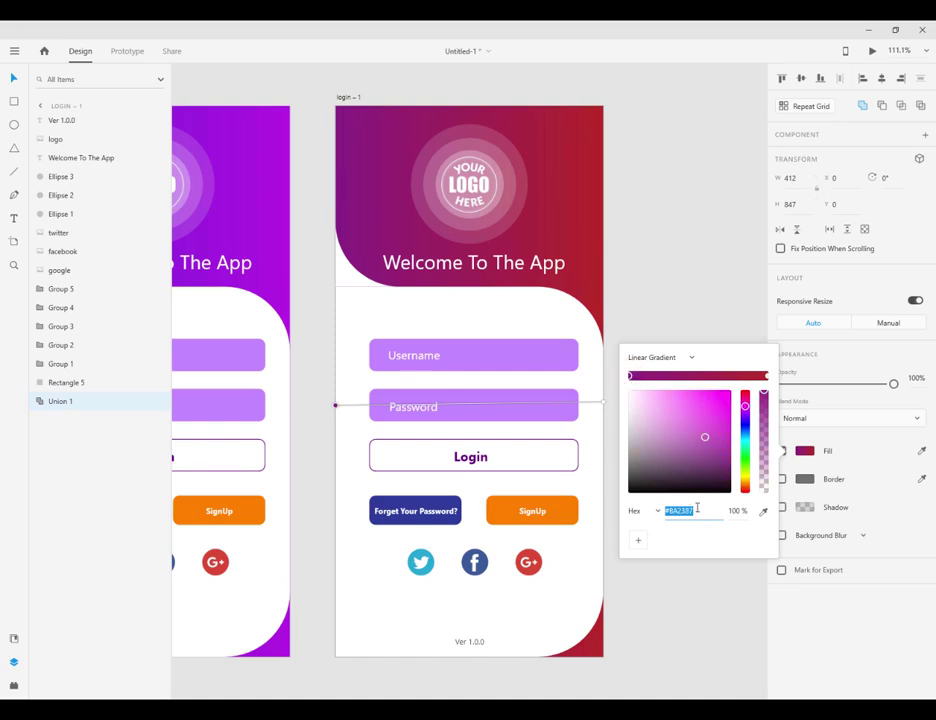
drag(697, 514, 641, 511)
text(#1565c0)
key(Return)
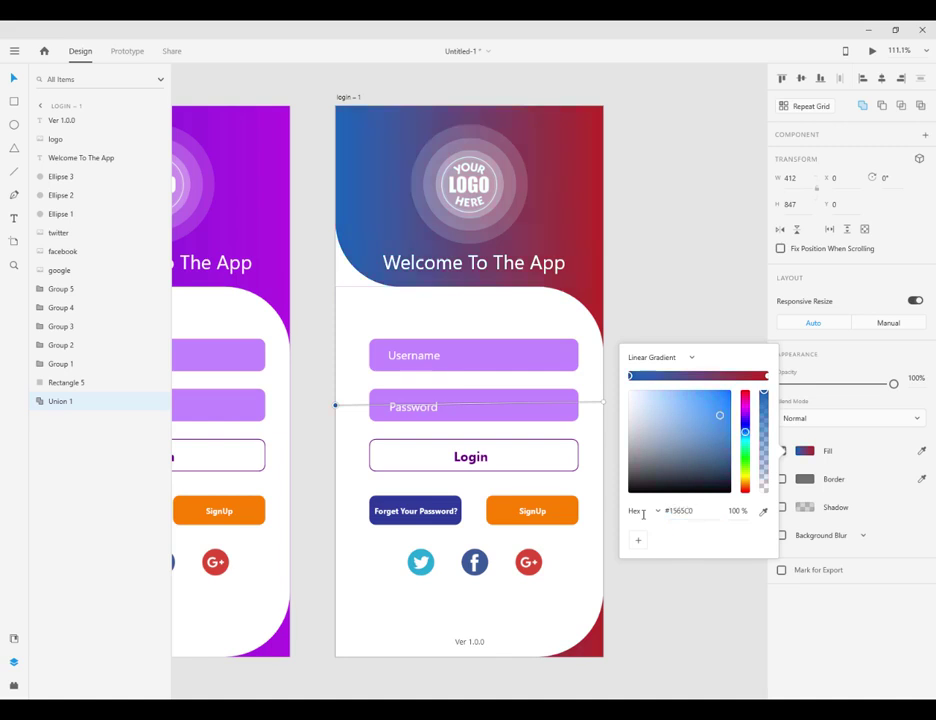
Fill the background rectangle of the duplicated artboard's Username field with #54A2FB.
click(549, 359)
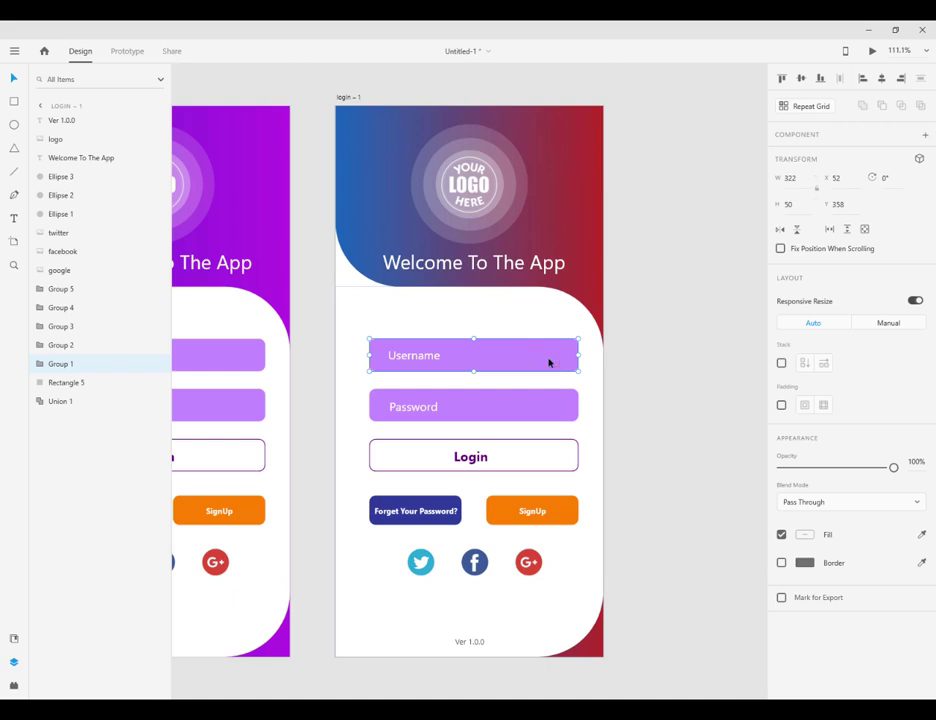
click(40, 362)
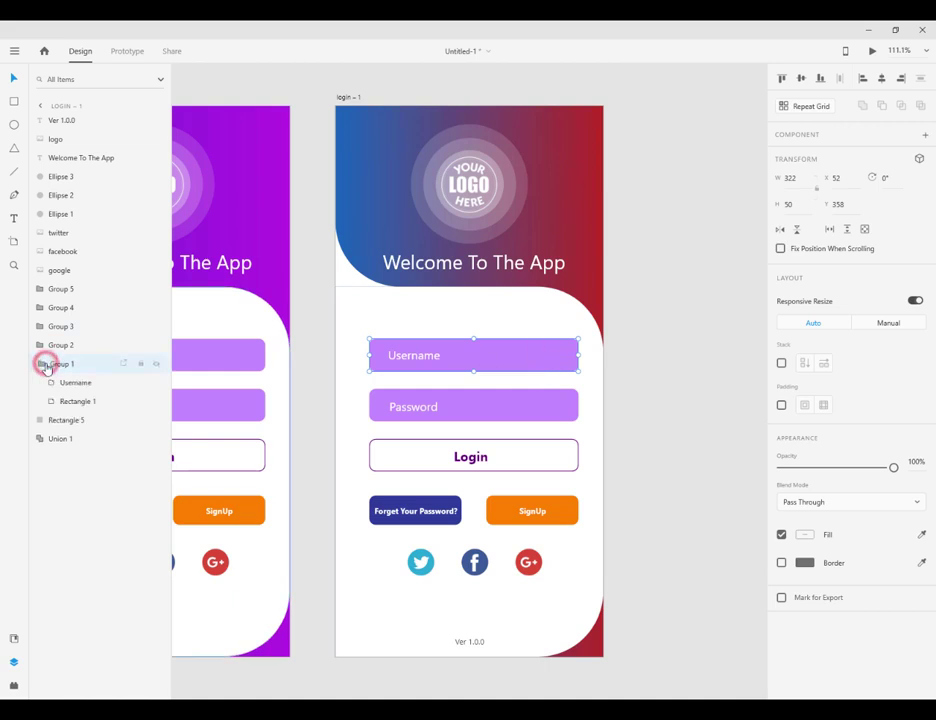
click(69, 400)
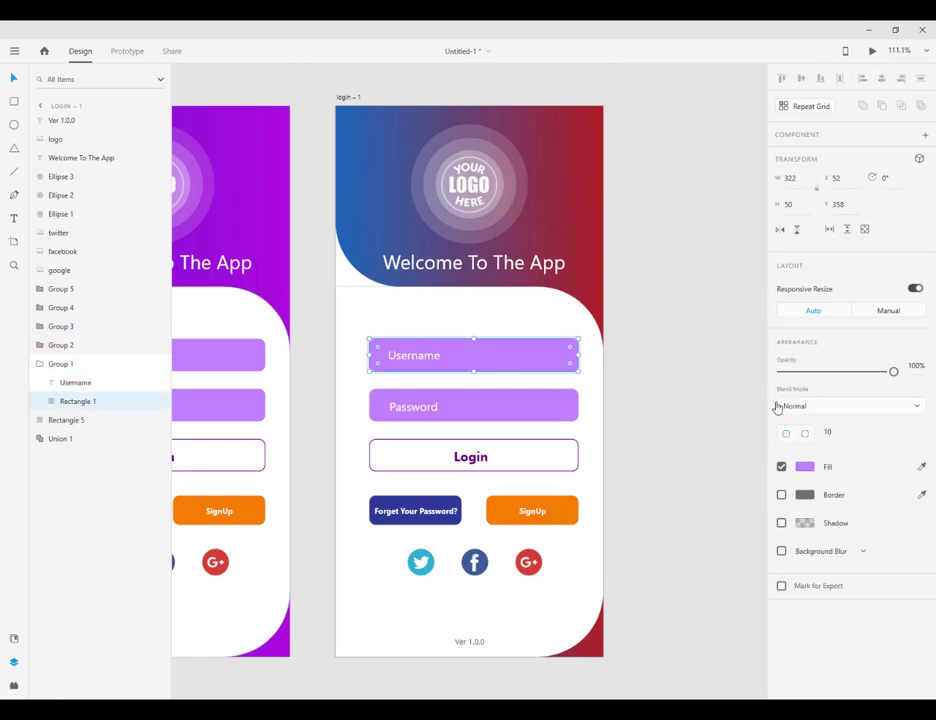
click(803, 470)
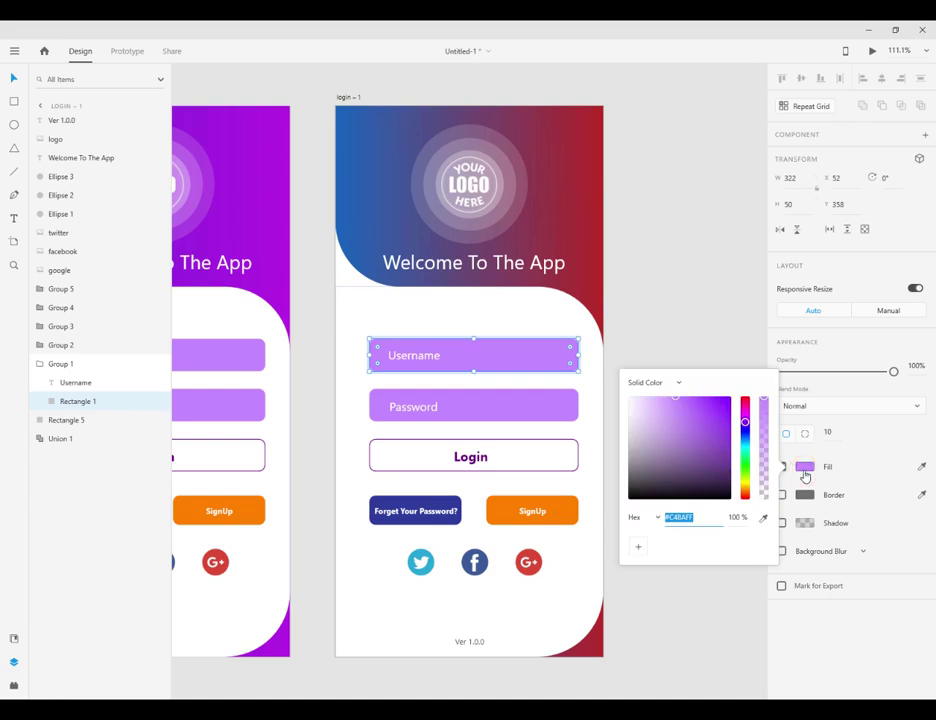
text(#54a2fb)
key(Return)
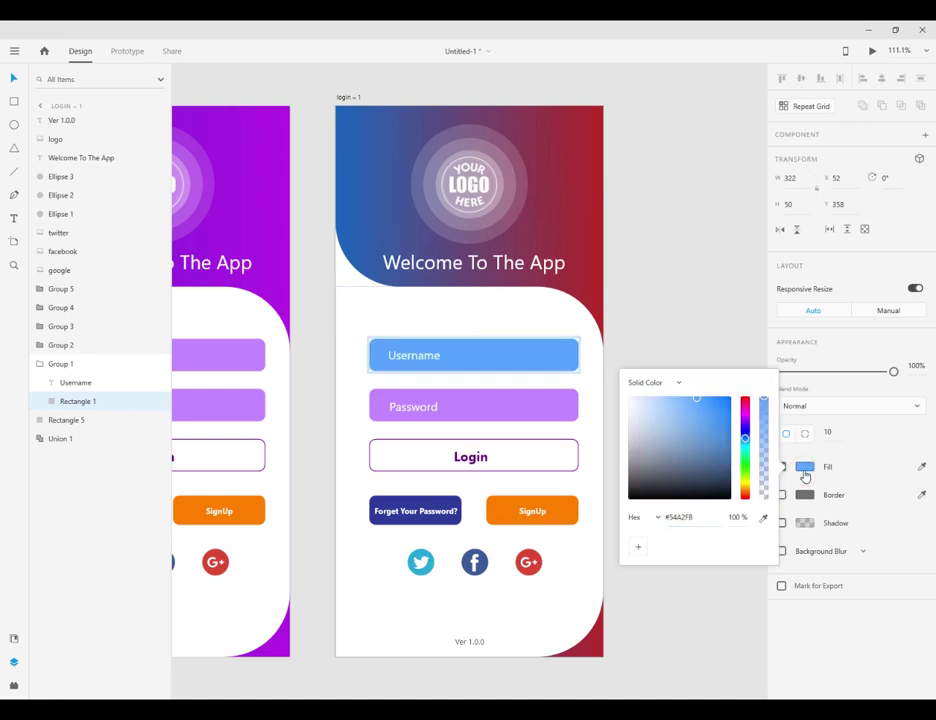
Copy the Username field's fill color #54A2FB and apply it to the Password field's background rectangle, leaving nothing selected.
drag(702, 517, 666, 521)
right_click(666, 521)
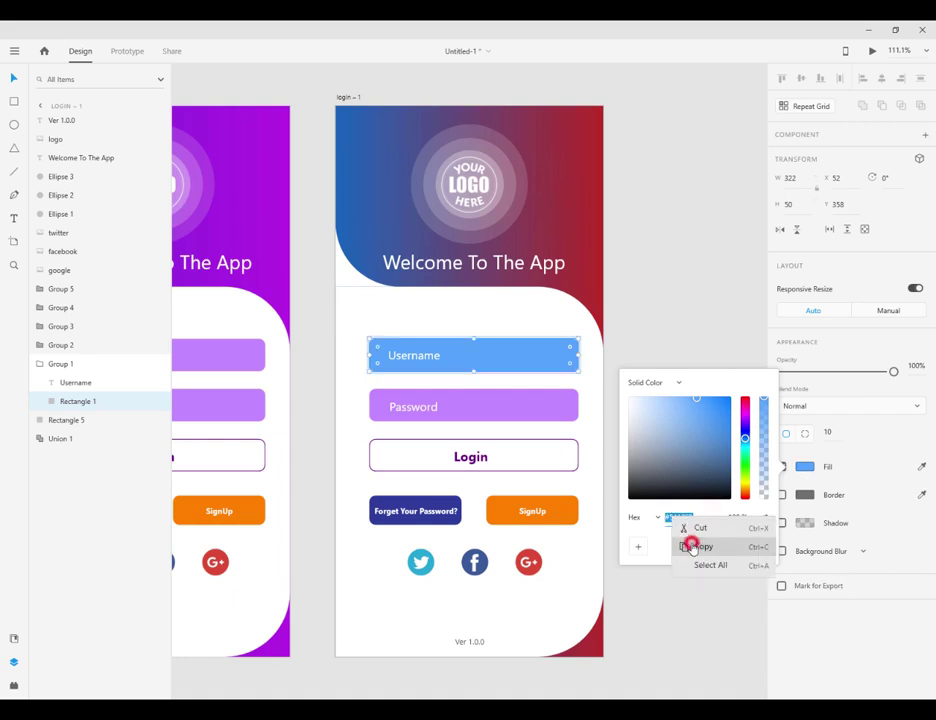
click(689, 544)
click(56, 347)
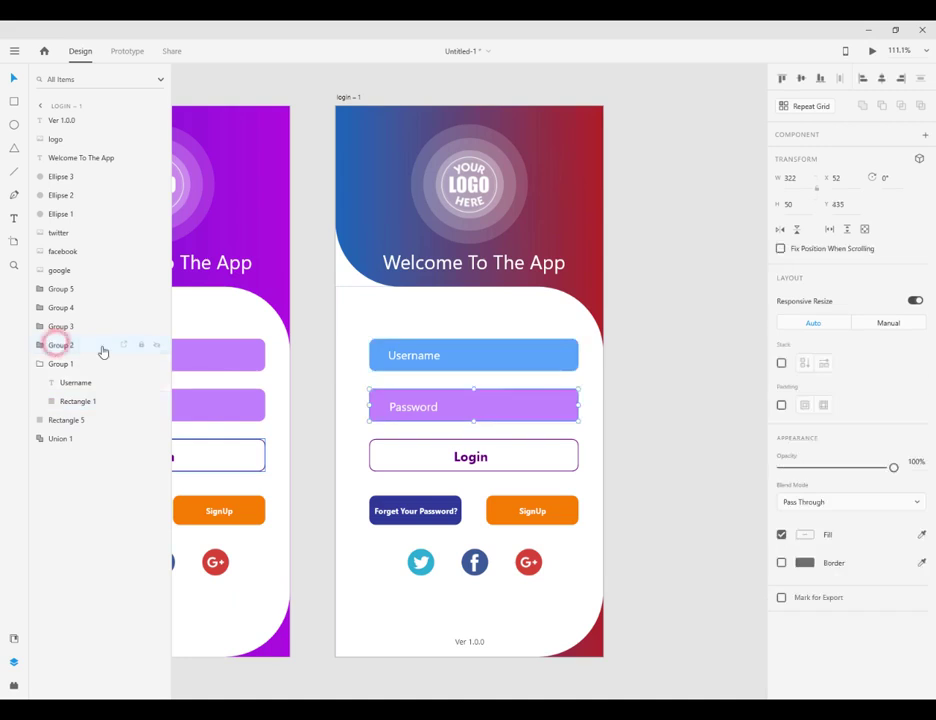
double_click(43, 349)
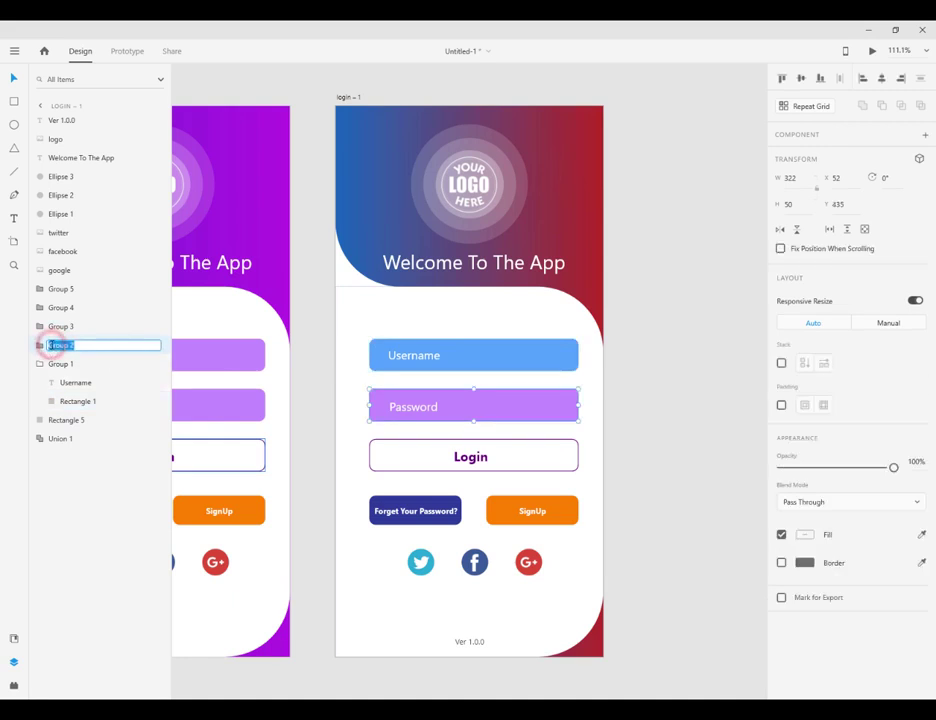
click(42, 347)
click(70, 382)
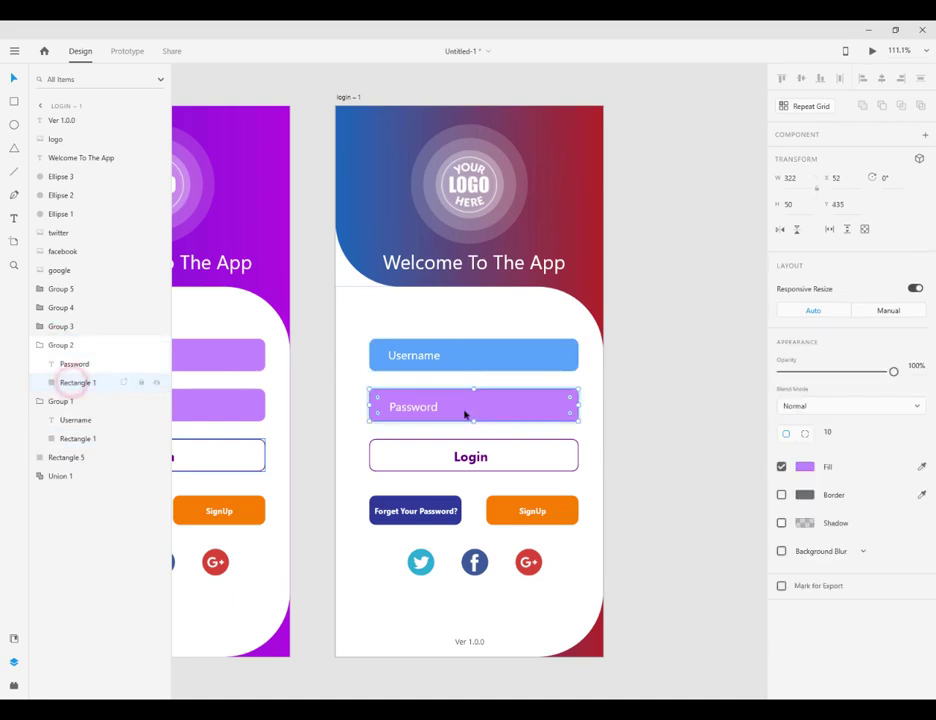
click(806, 475)
key(ctrl+v)
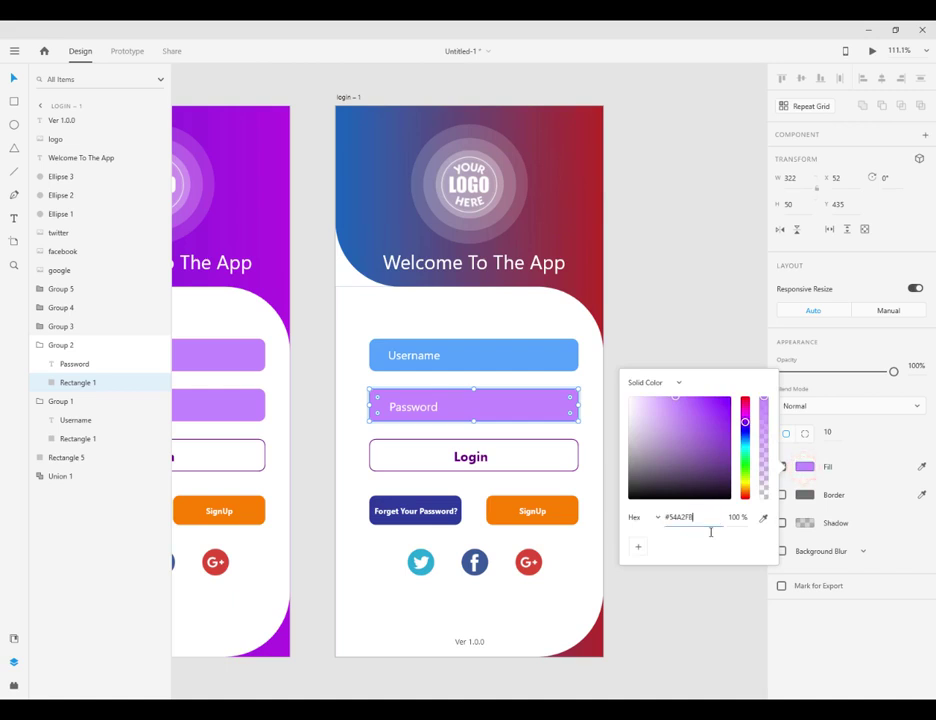
key(Return)
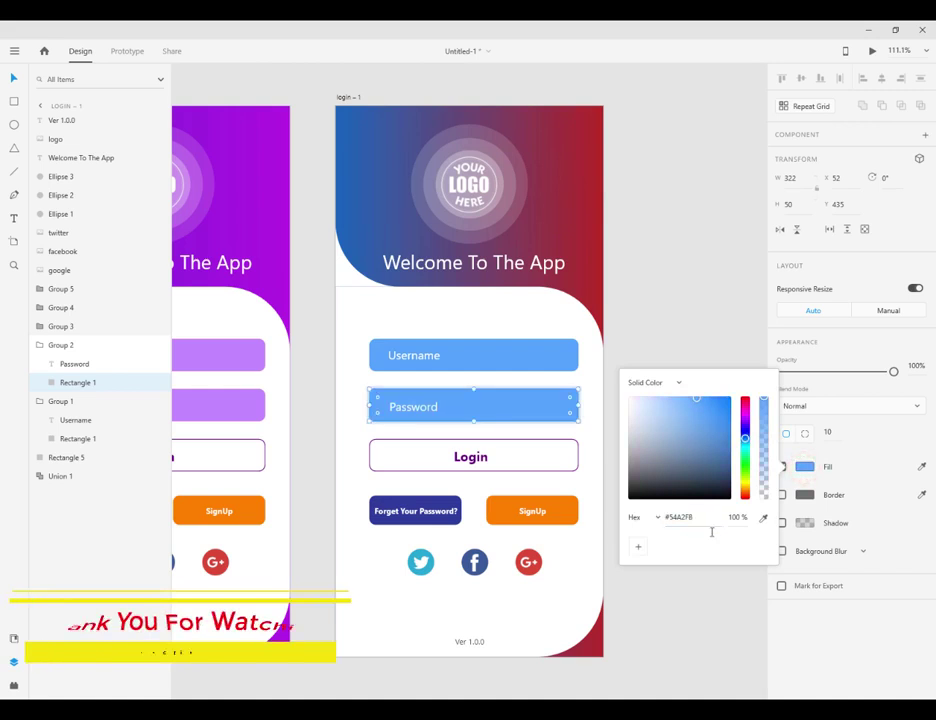
click(710, 343)
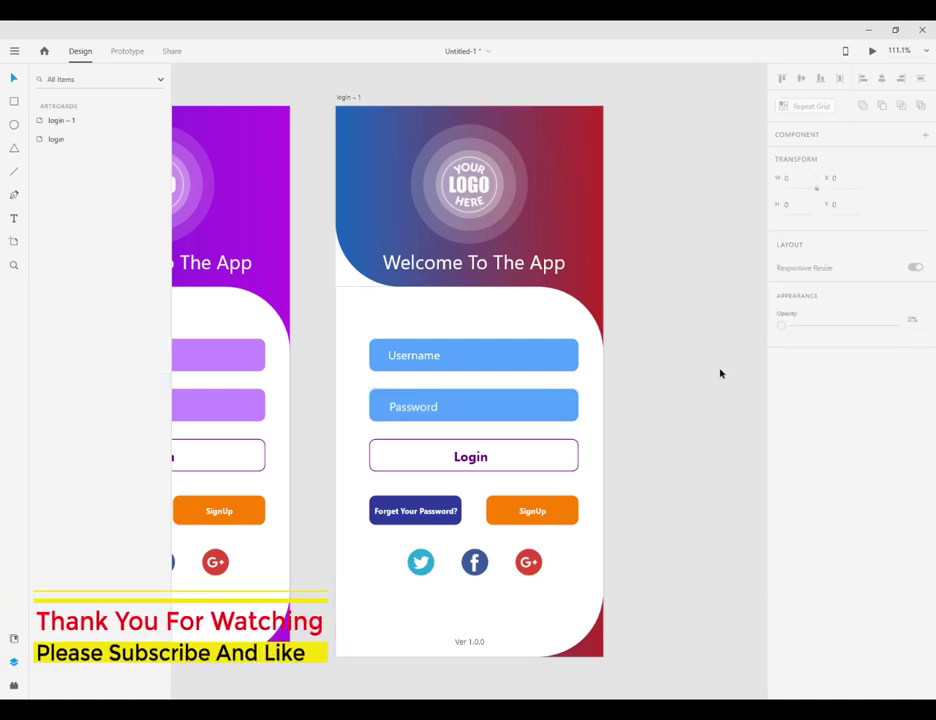
Copy the "login – 1" artboard and paste a duplicate of it into the document.
right_click(57, 121)
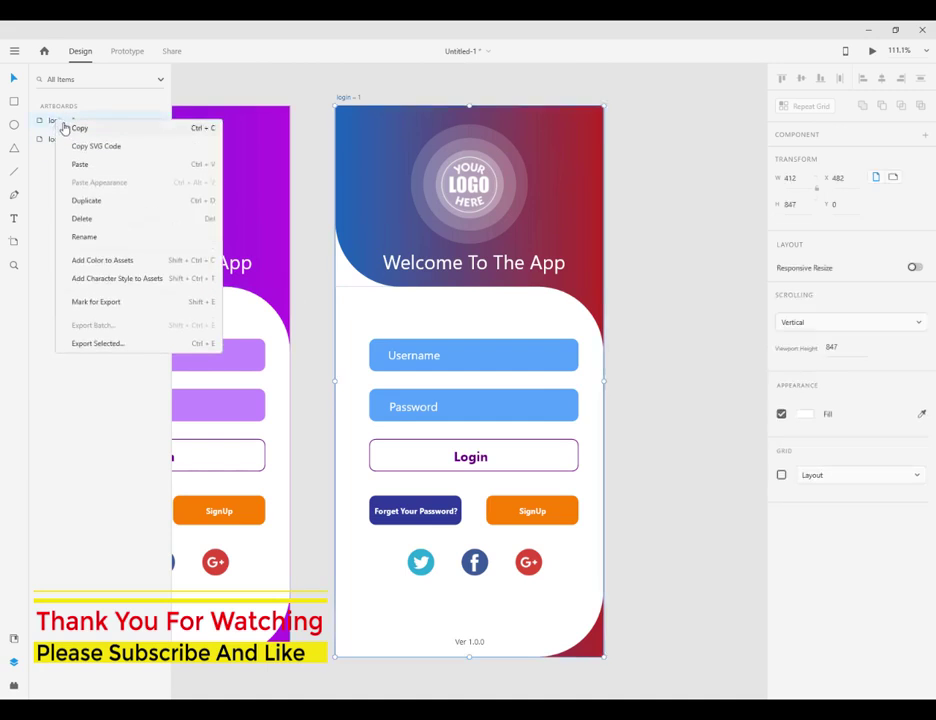
click(65, 127)
right_click(614, 279)
click(643, 327)
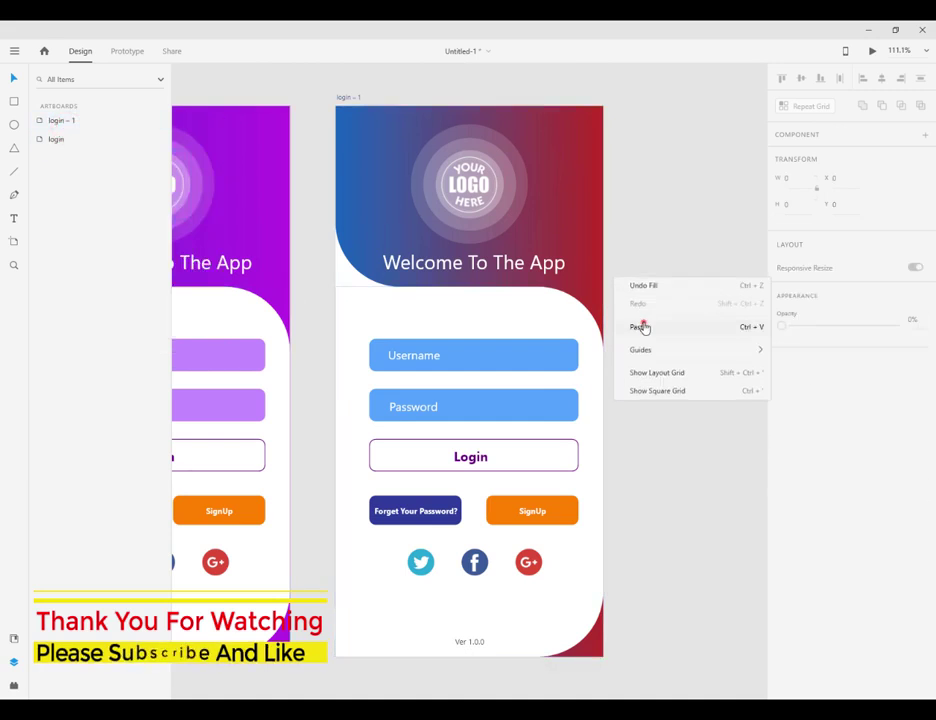
Set the starting color of the background shape's gradient on the third login artboard to #8A2387.
click(581, 210)
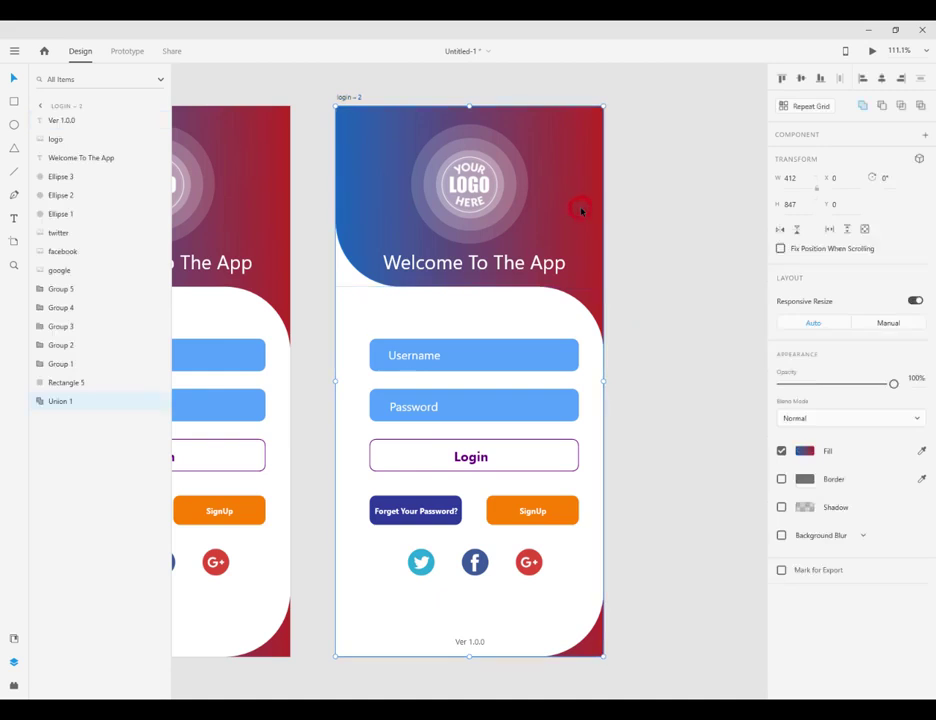
click(805, 451)
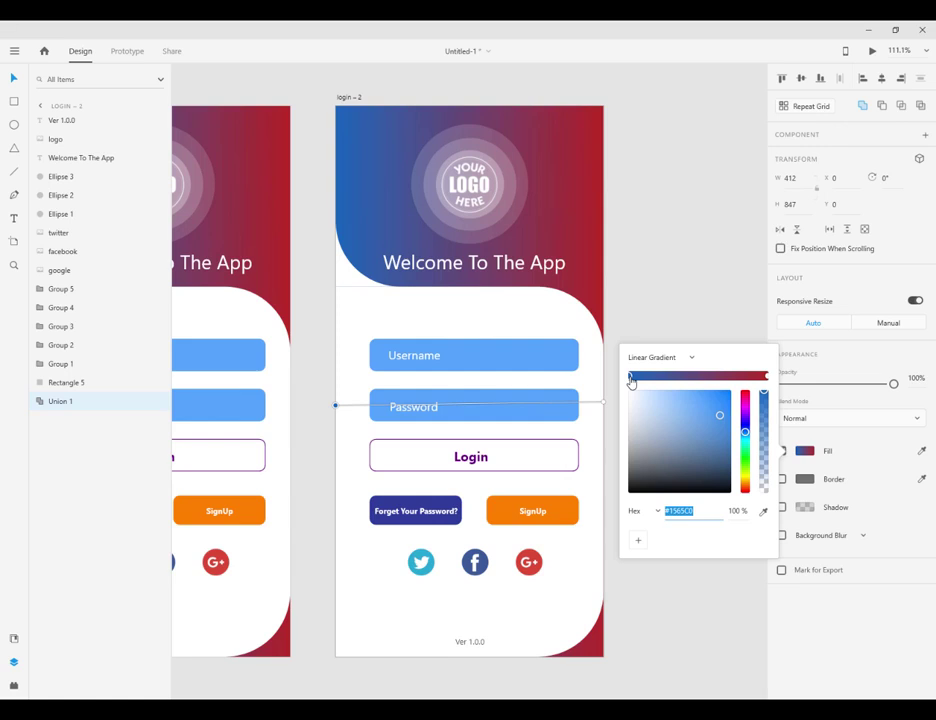
text(#8a2387)
key(Return)
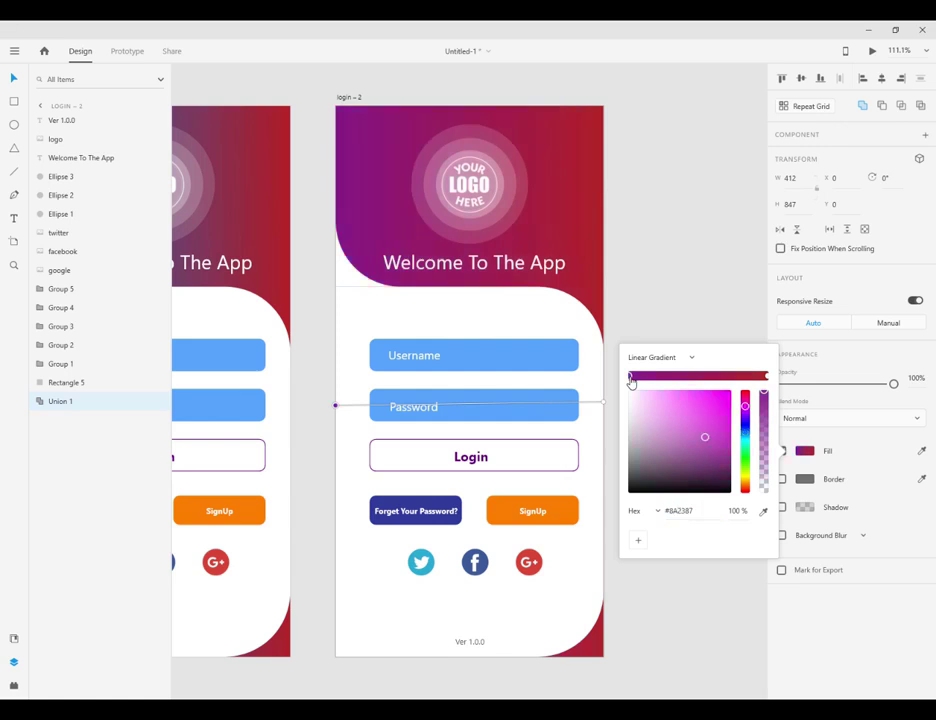
Add a color stop at the middle of the third artboard's background gradient and set it to #E94057.
click(702, 377)
click(697, 511)
text(#e94057)
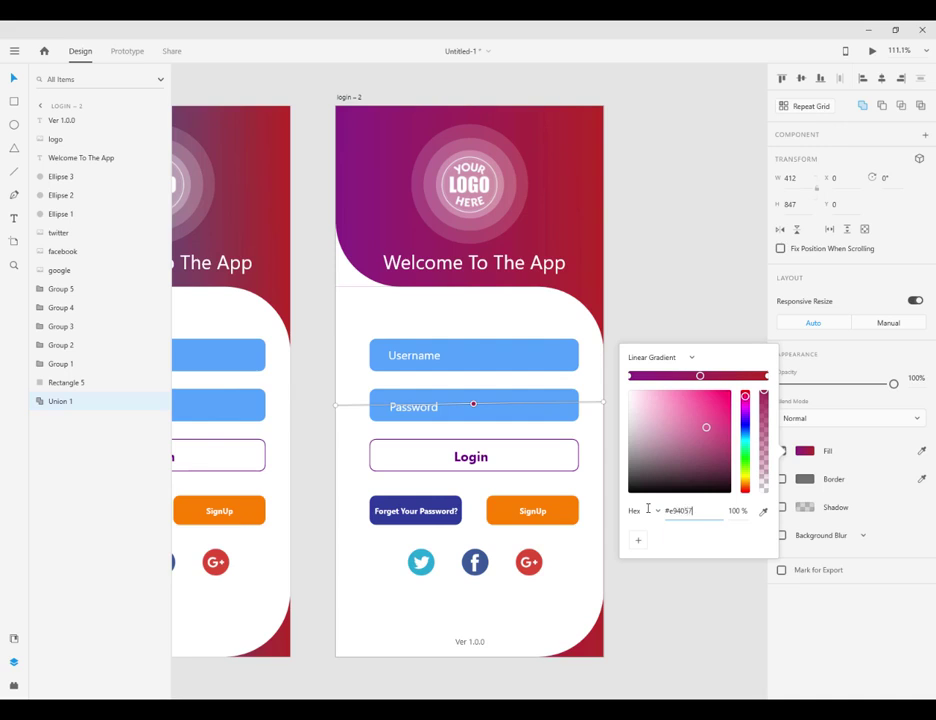
key(Return)
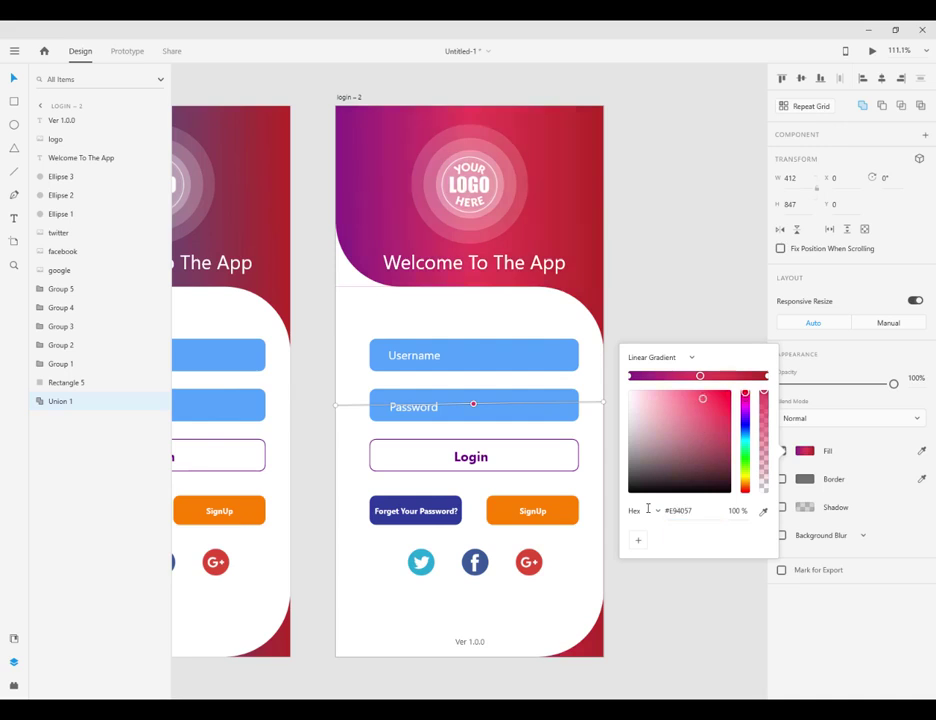
Set the starting color of the third artboard's background gradient to #F27121.
click(630, 376)
click(700, 511)
text(#f27)
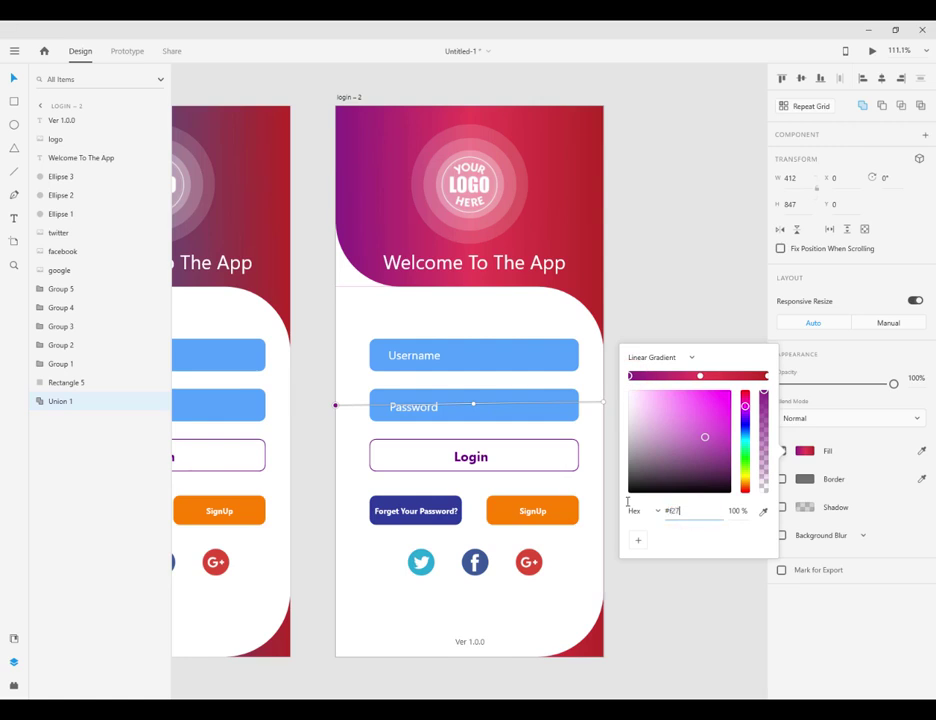
text(121)
key(Return)
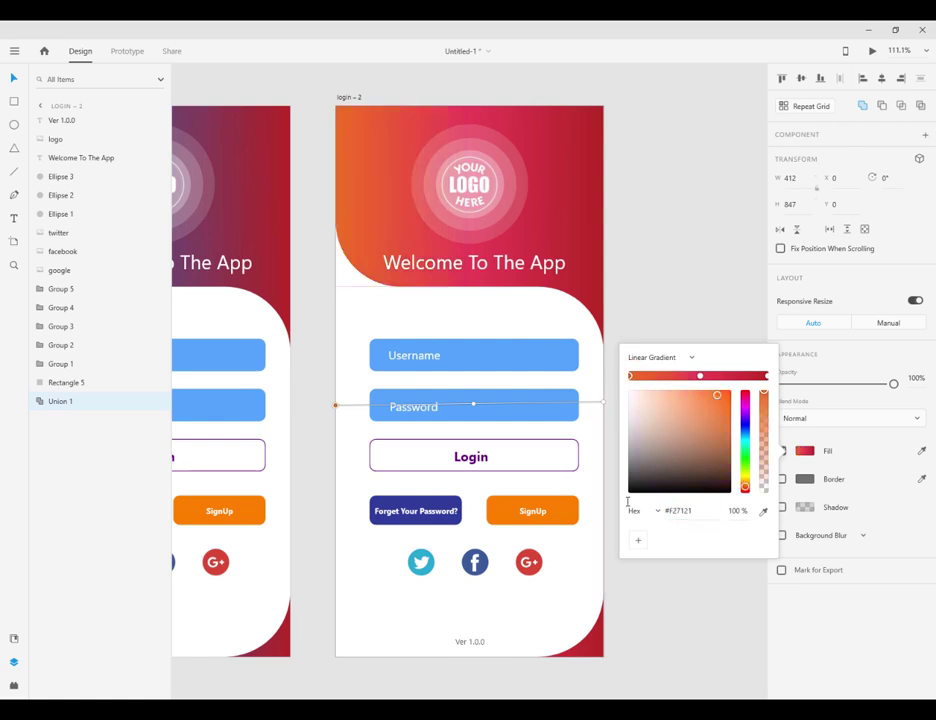
Set the fill of the Username field's rectangle on the "login – 2" artboard to #FE6B7F.
click(540, 366)
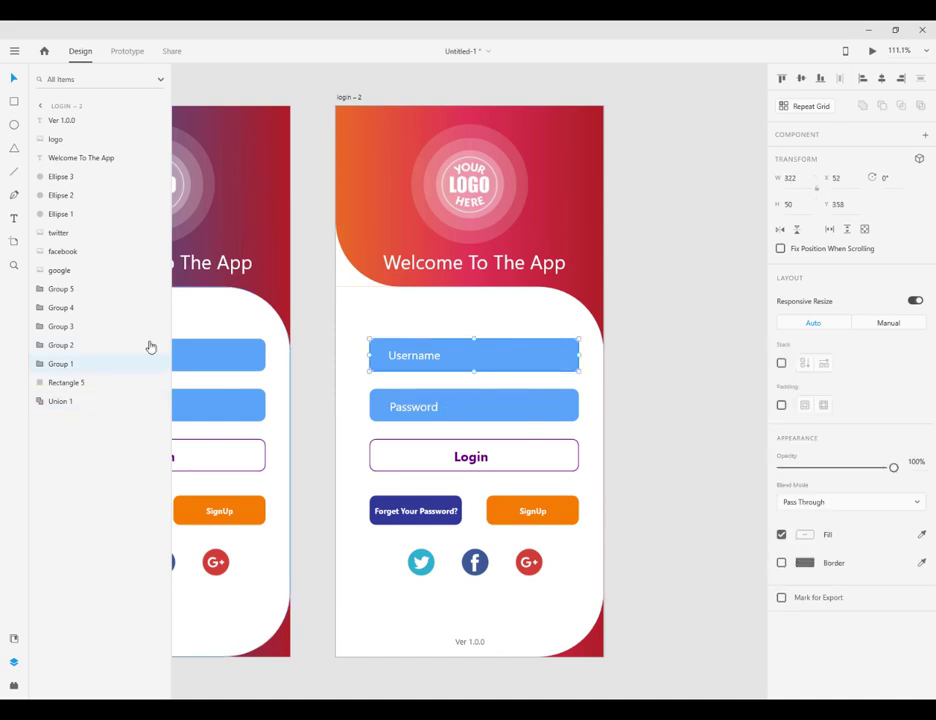
double_click(58, 364)
click(38, 364)
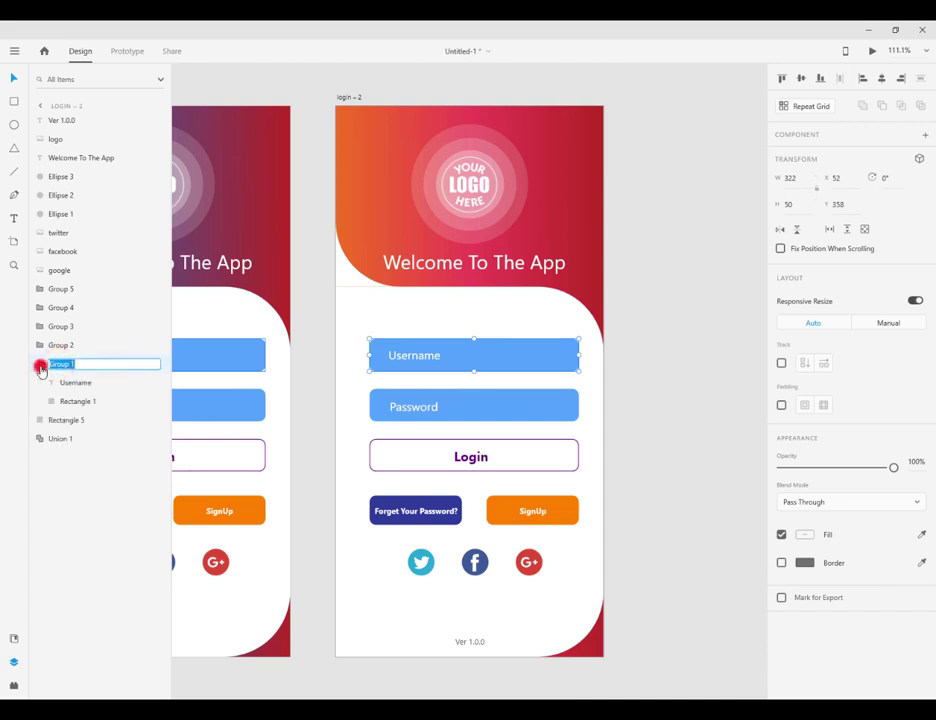
click(66, 400)
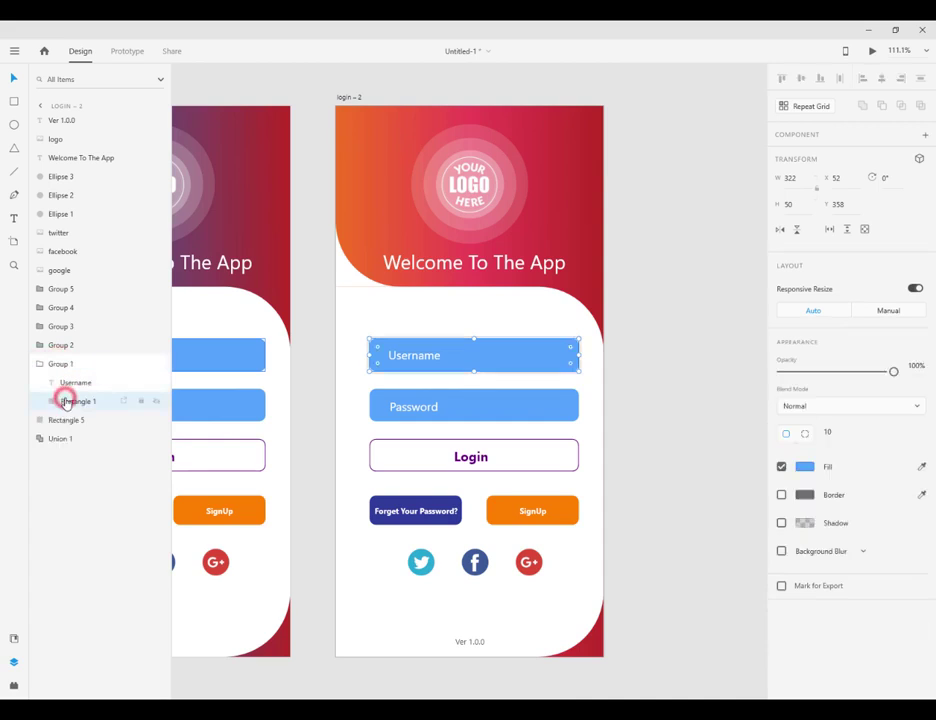
click(805, 467)
double_click(710, 518)
text(#fe6b7)
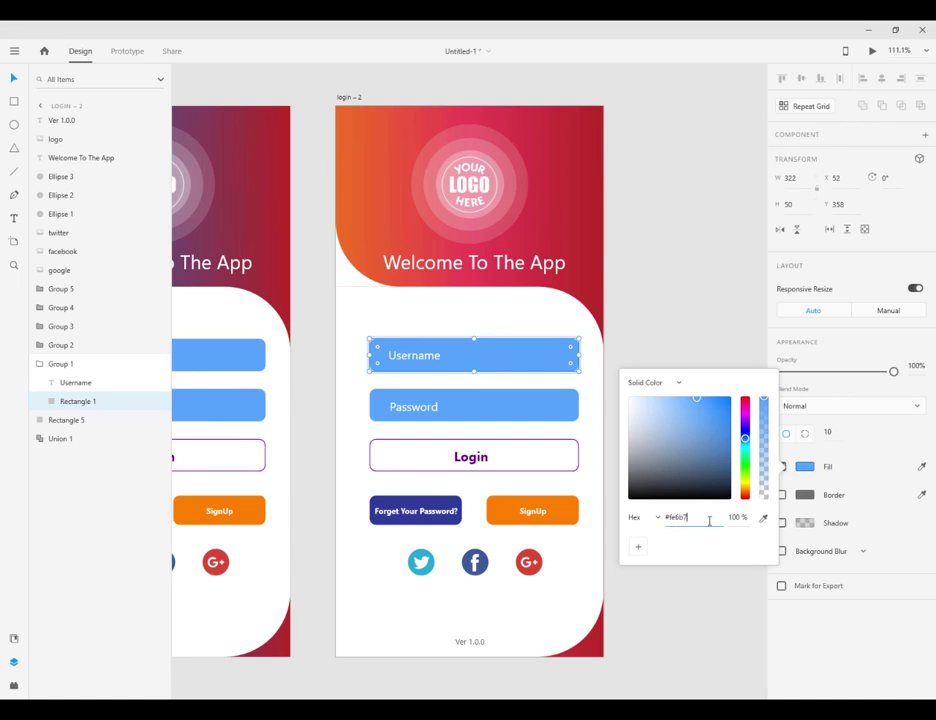
text(f)
key(Return)
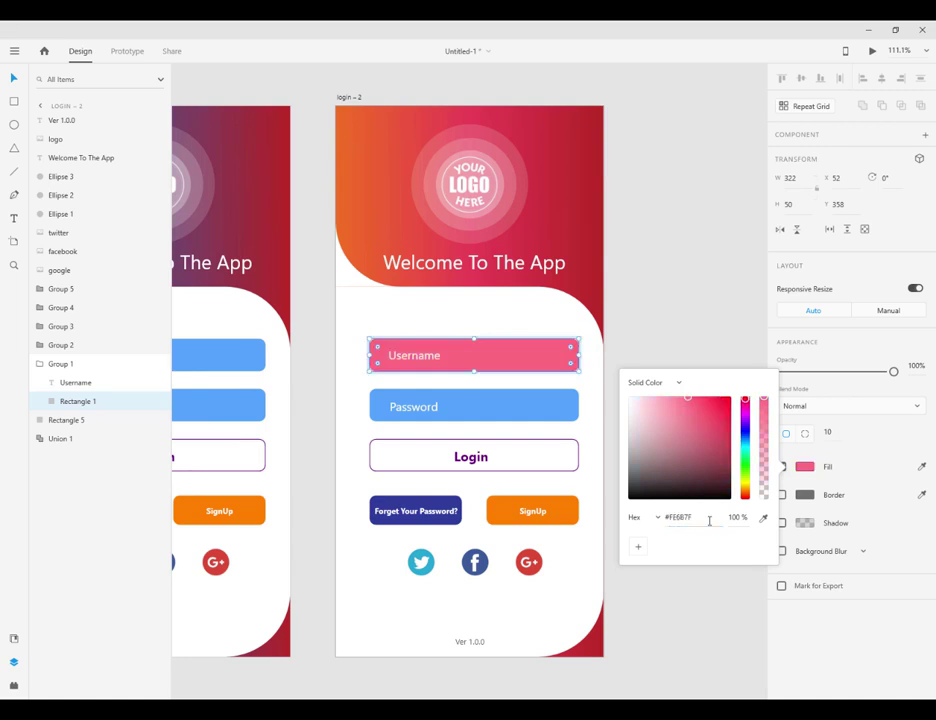
Copy the Username field's fill color #FE6B7F to the Password field's rectangle on the "login – 2" artboard.
double_click(710, 518)
click(549, 414)
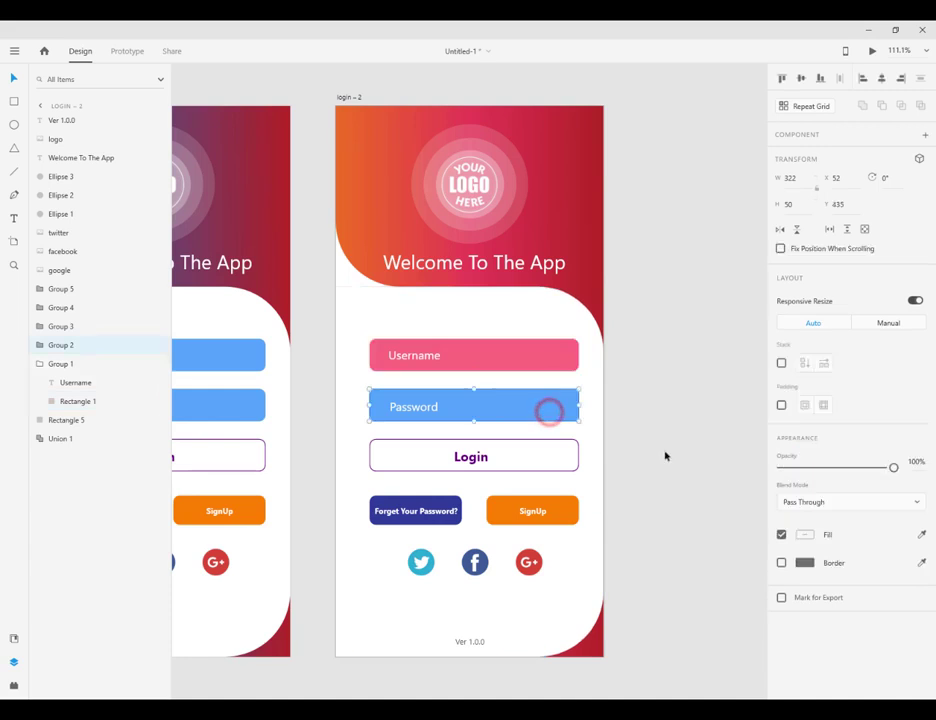
click(41, 347)
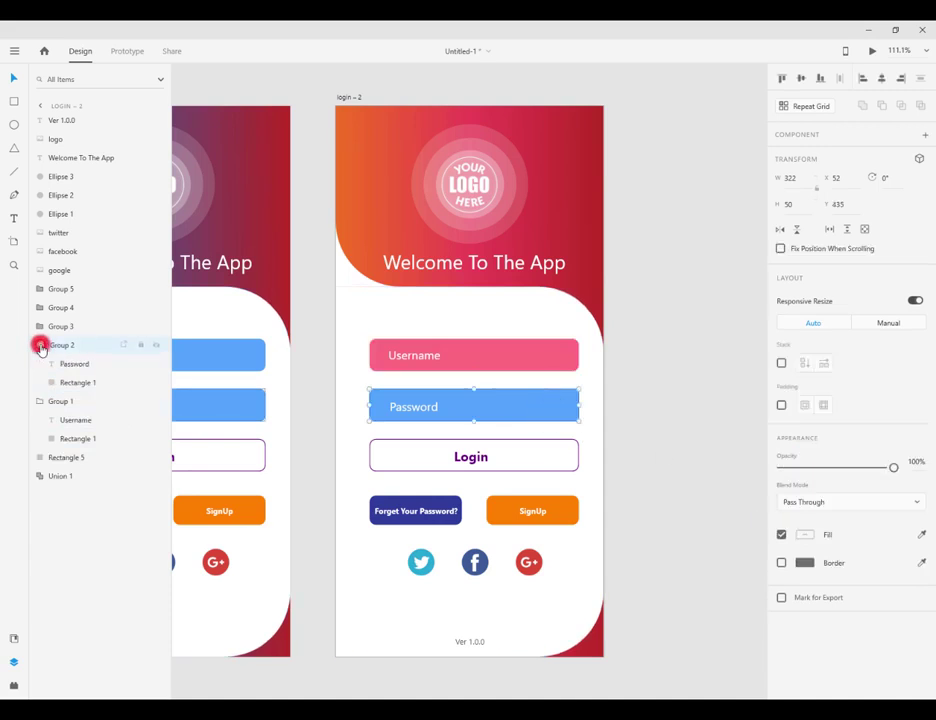
click(74, 381)
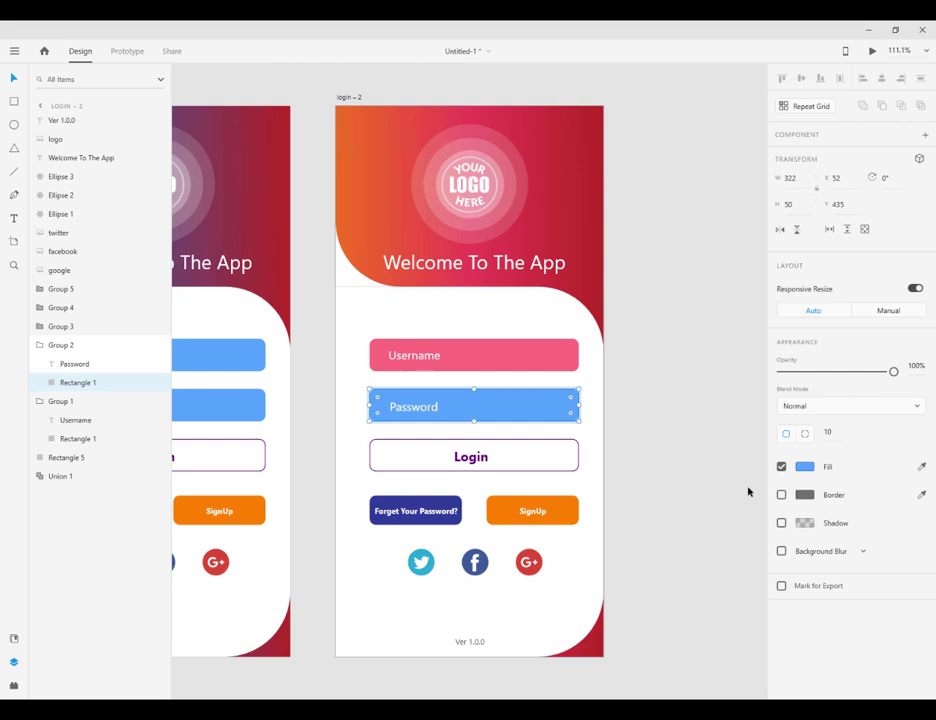
click(804, 467)
key(ctrl+v)
key(Return)
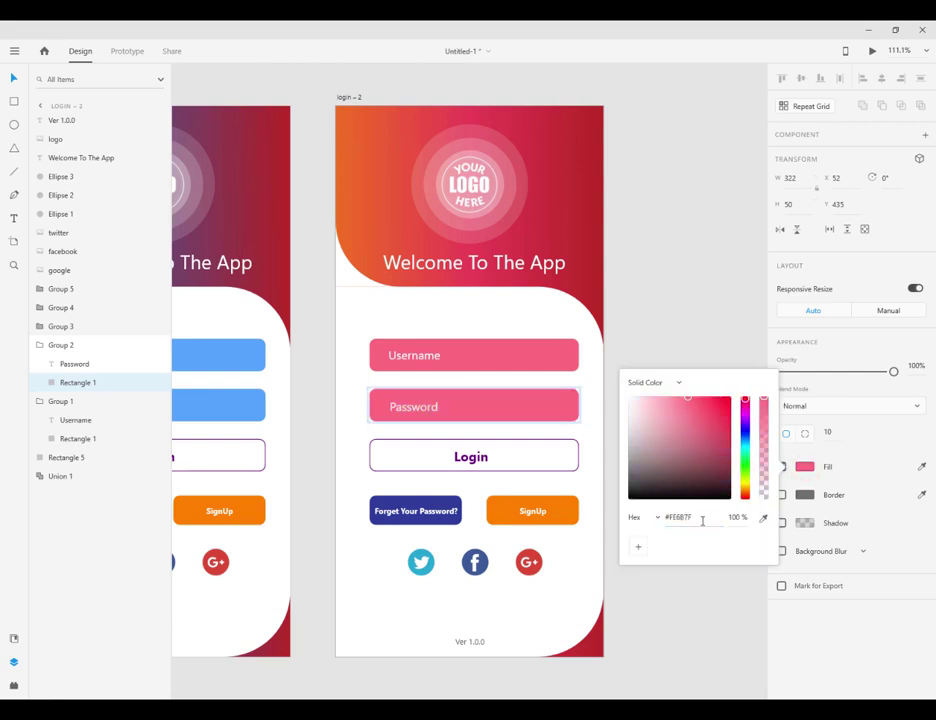
click(675, 318)
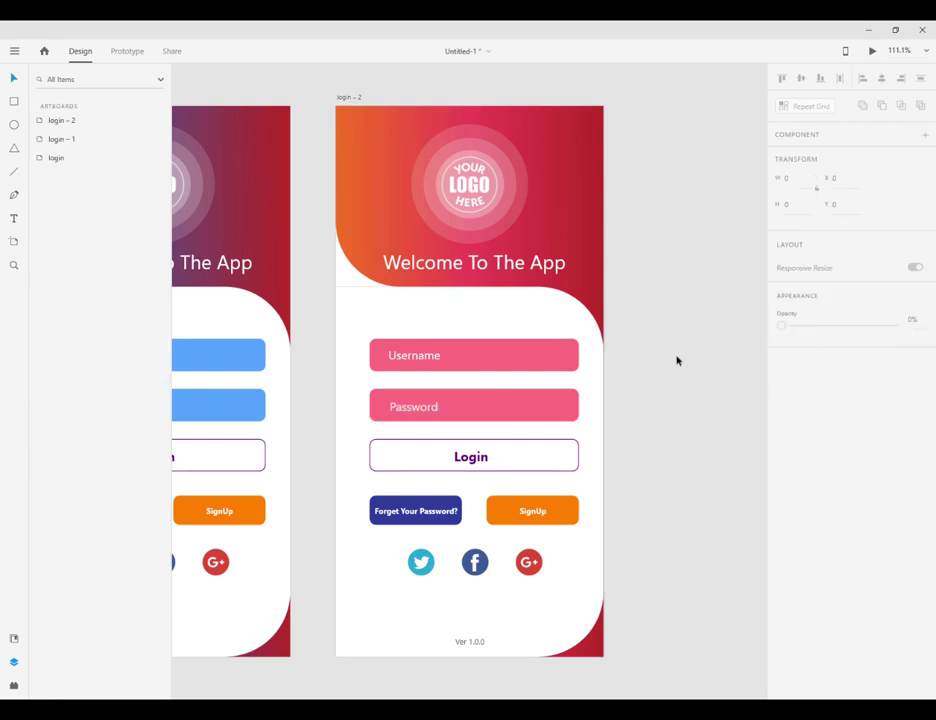
key(ctrl+0)
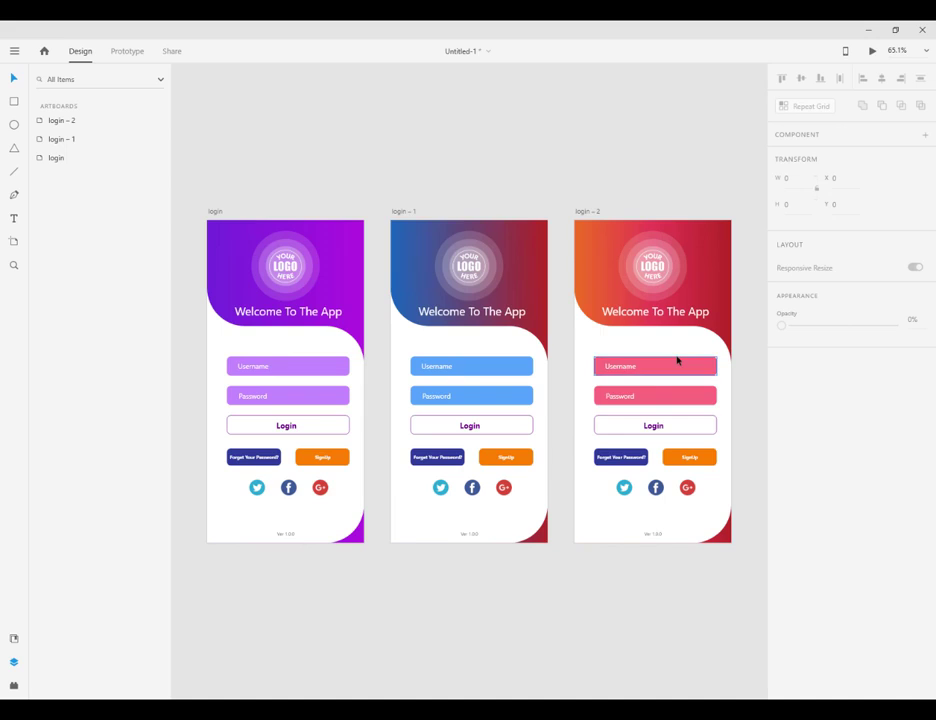
click(607, 606)
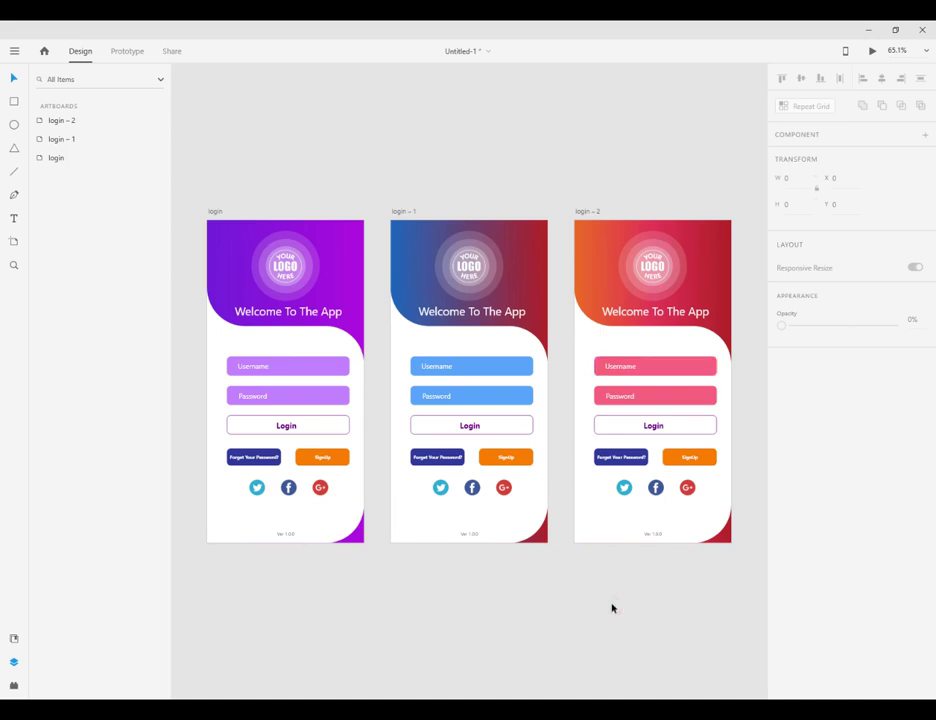